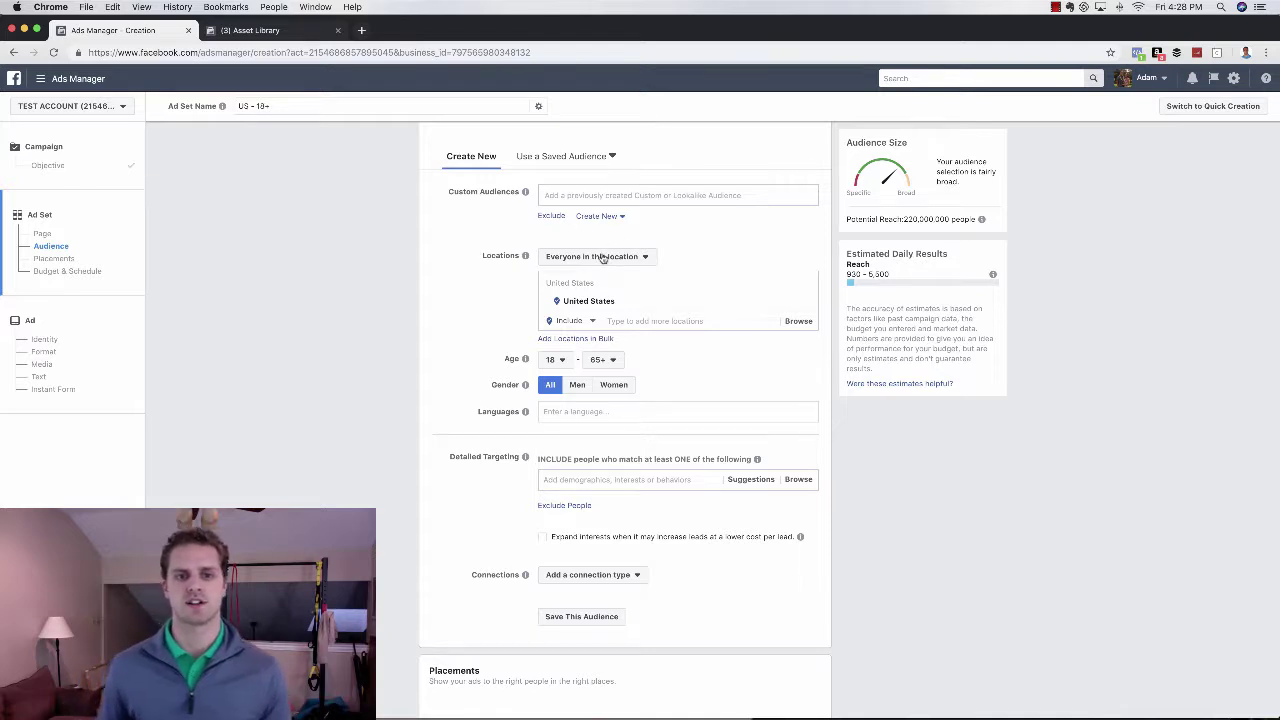
Step: Target people who live in Frisco, Texas instead of the whole United States
mouse_move(542, 259)
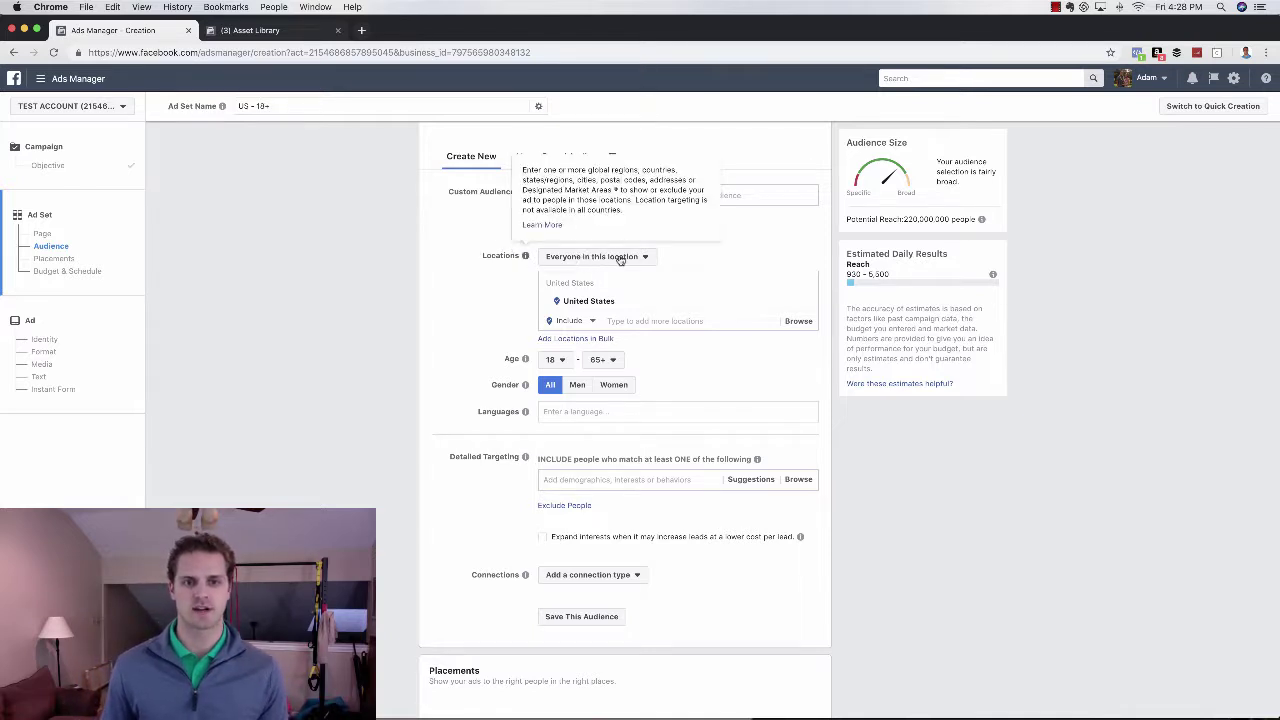
click(578, 258)
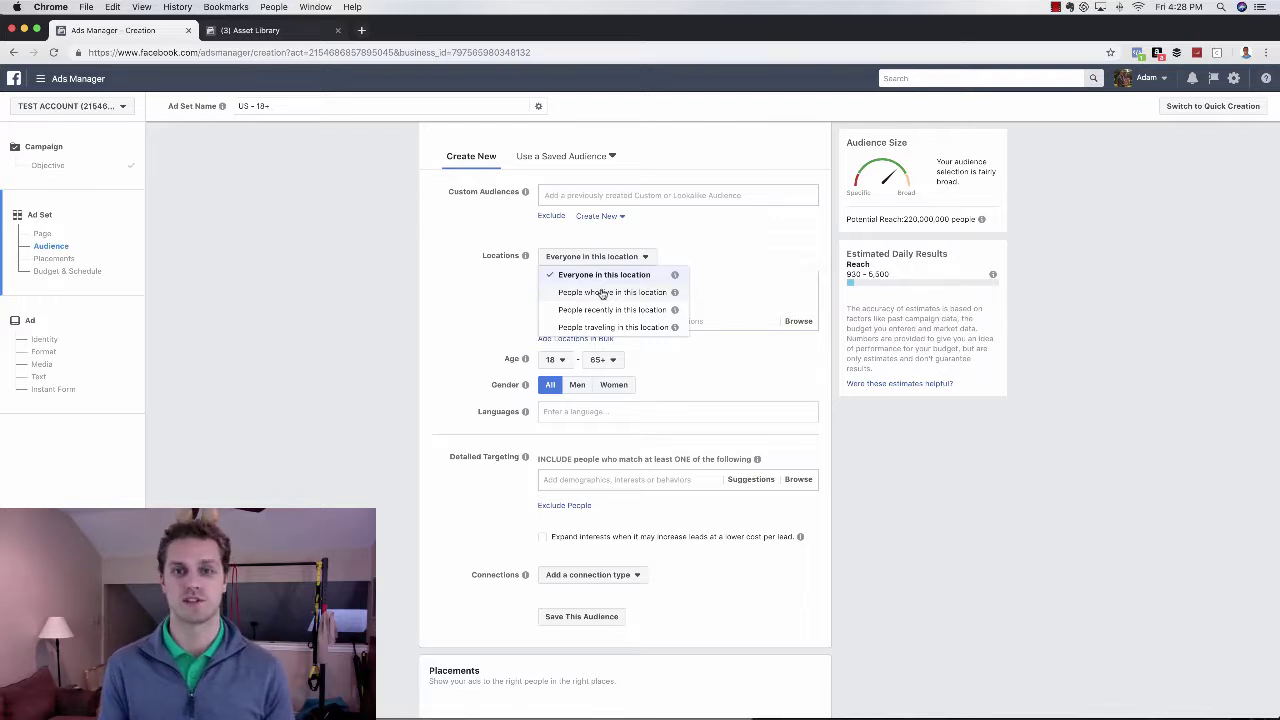
click(604, 293)
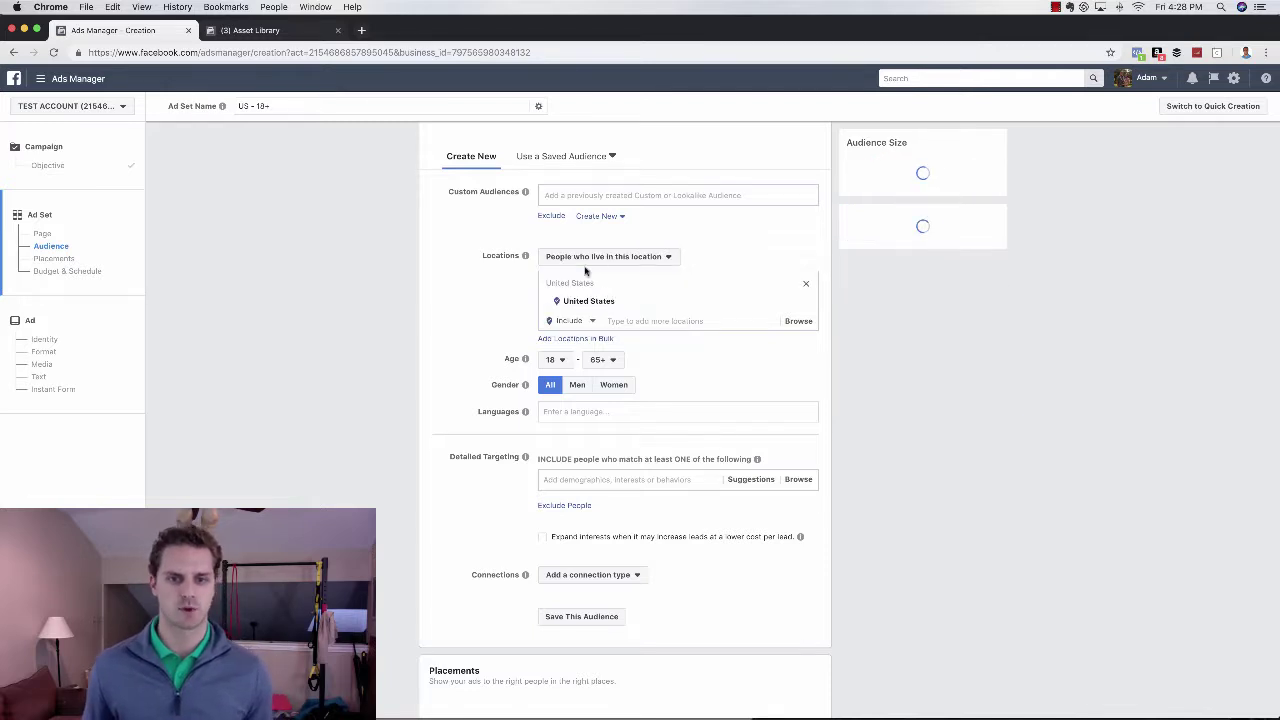
click(627, 318)
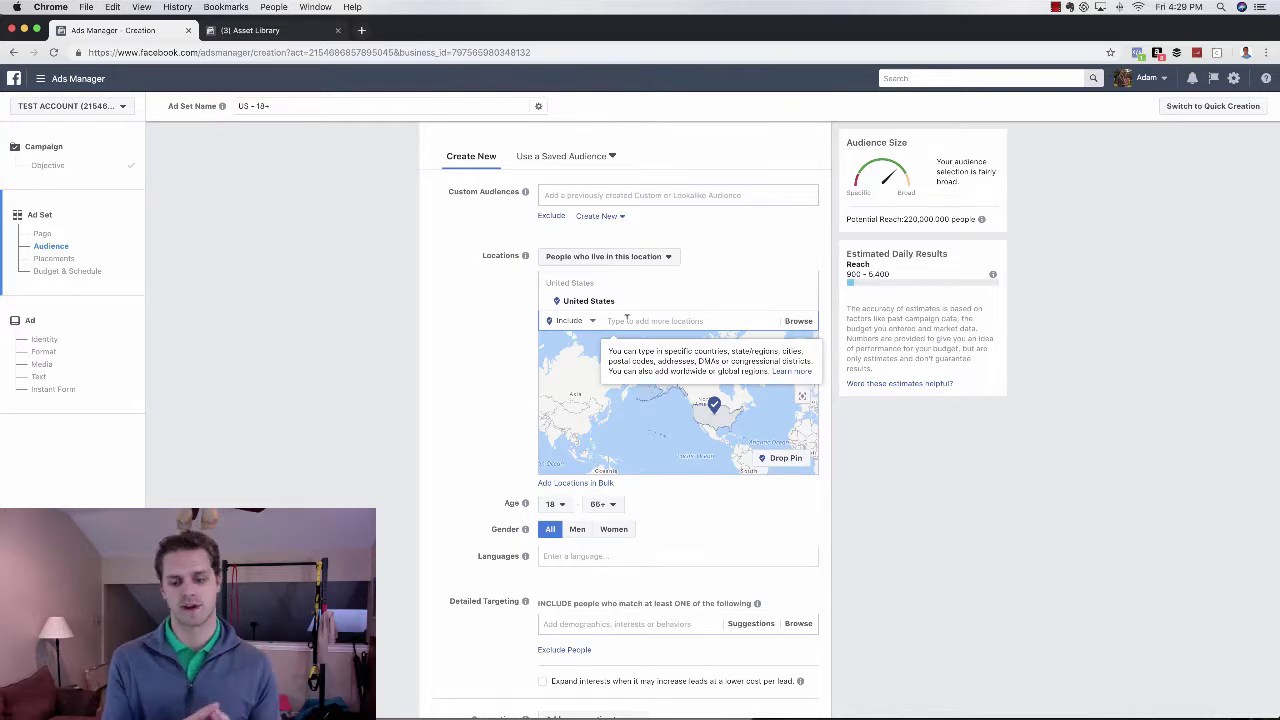
text(Frisco)
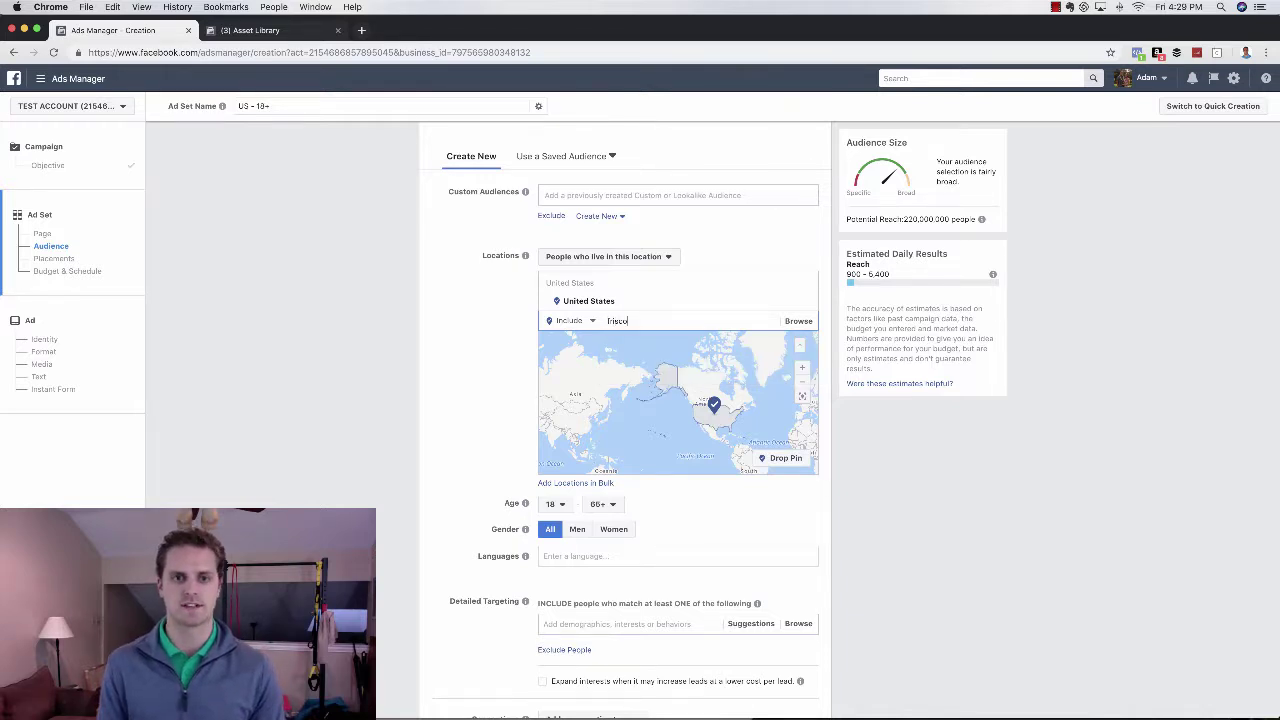
key(Return)
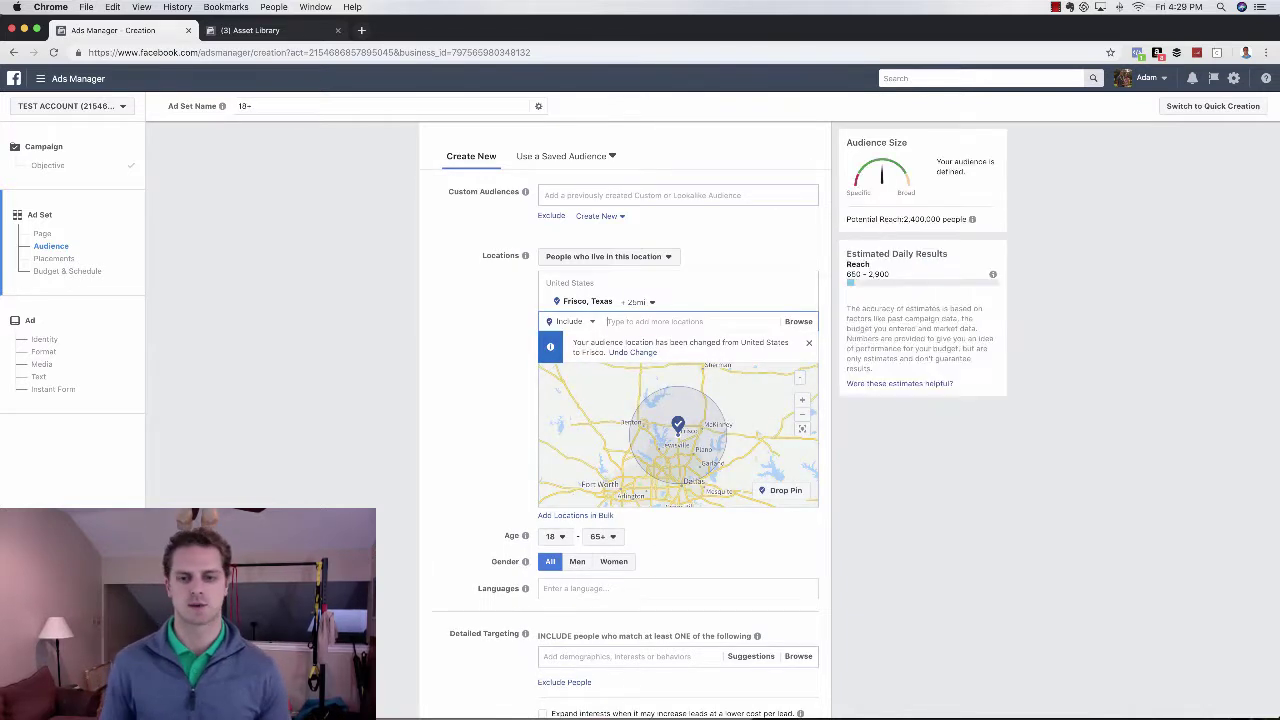
Step: Shrink the Frisco, Texas targeting radius to 10 miles
click(648, 303)
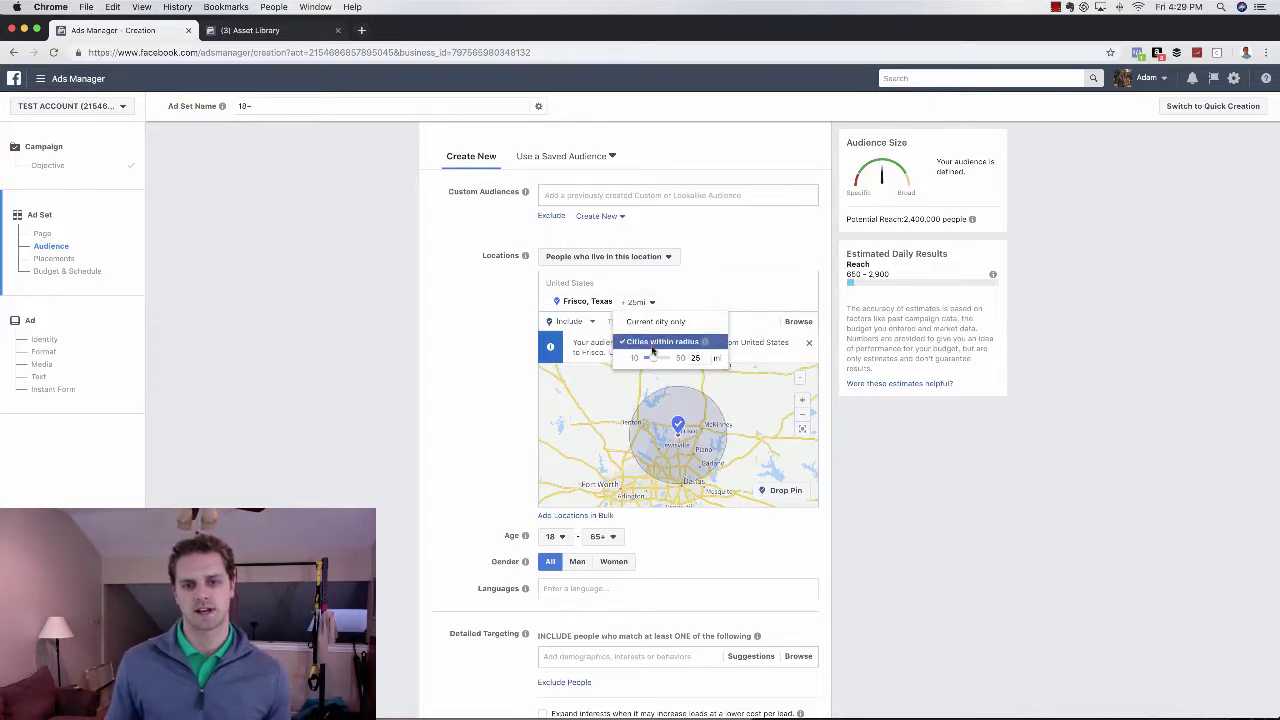
drag(660, 358, 647, 358)
click(486, 346)
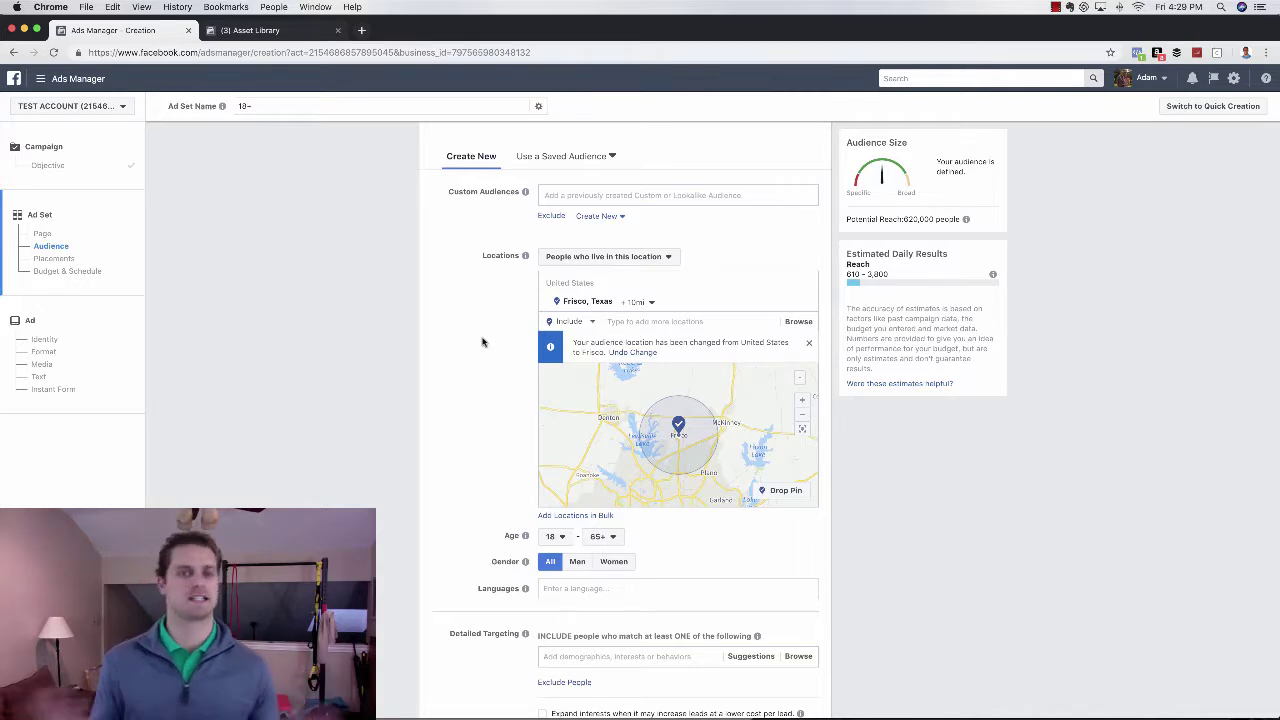
scroll(483, 337, down, 2)
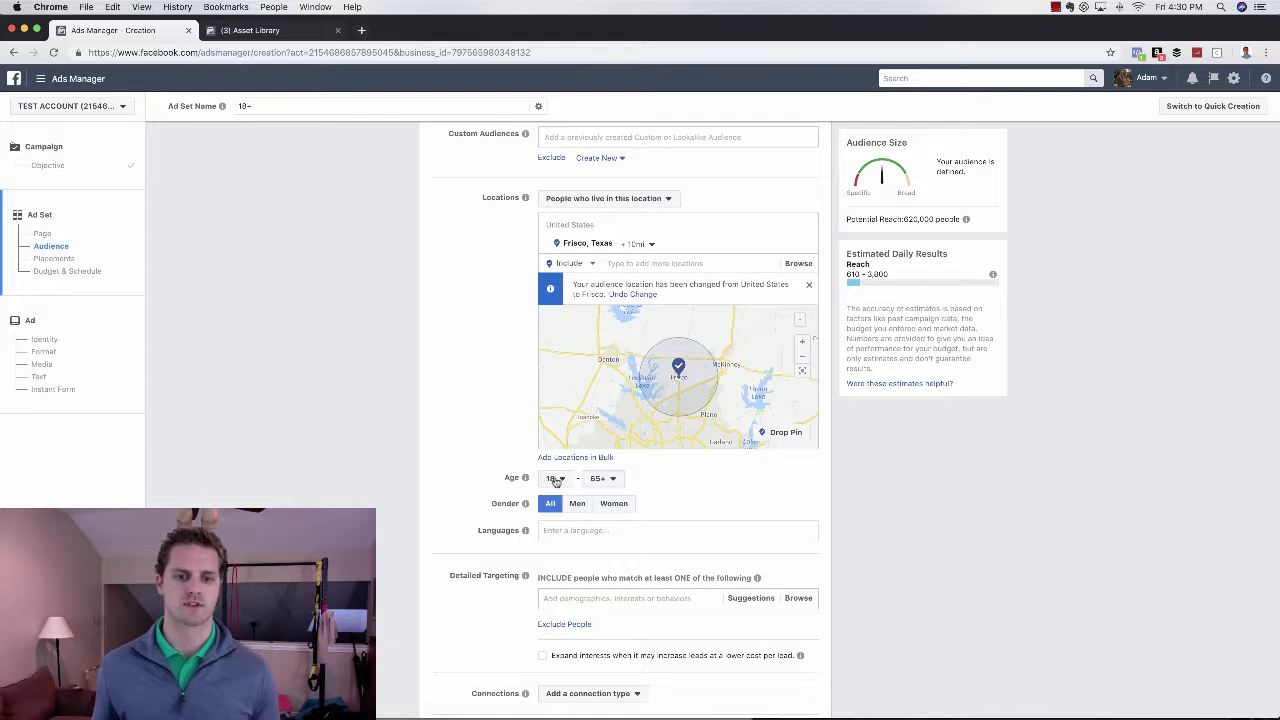
Step: Set the age range to 25 minimum and 35 maximum
click(556, 479)
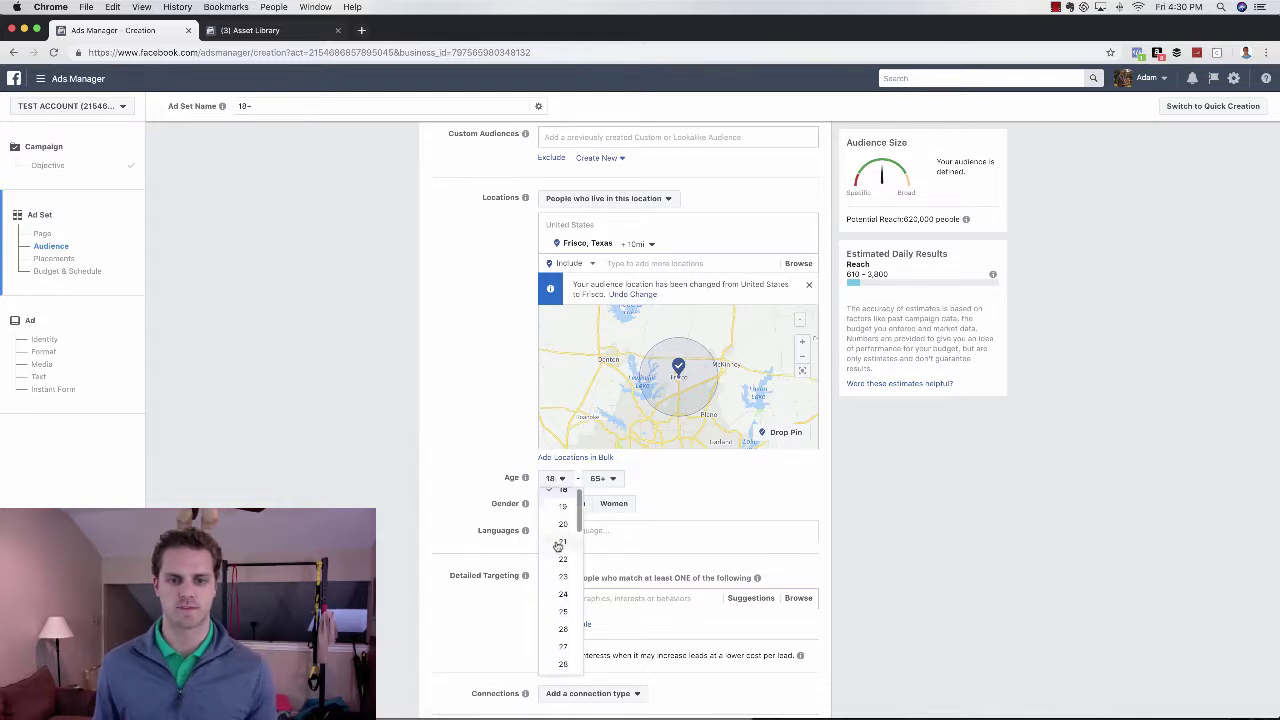
scroll(560, 545, down, 3)
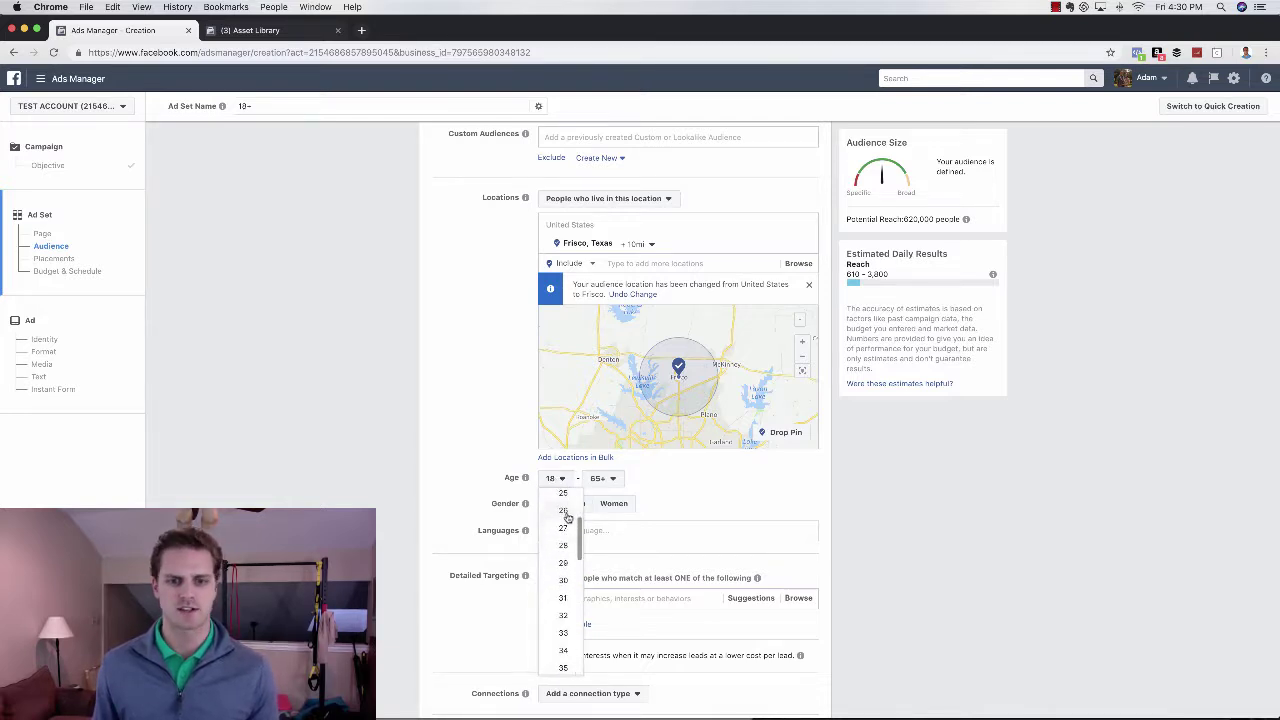
click(566, 512)
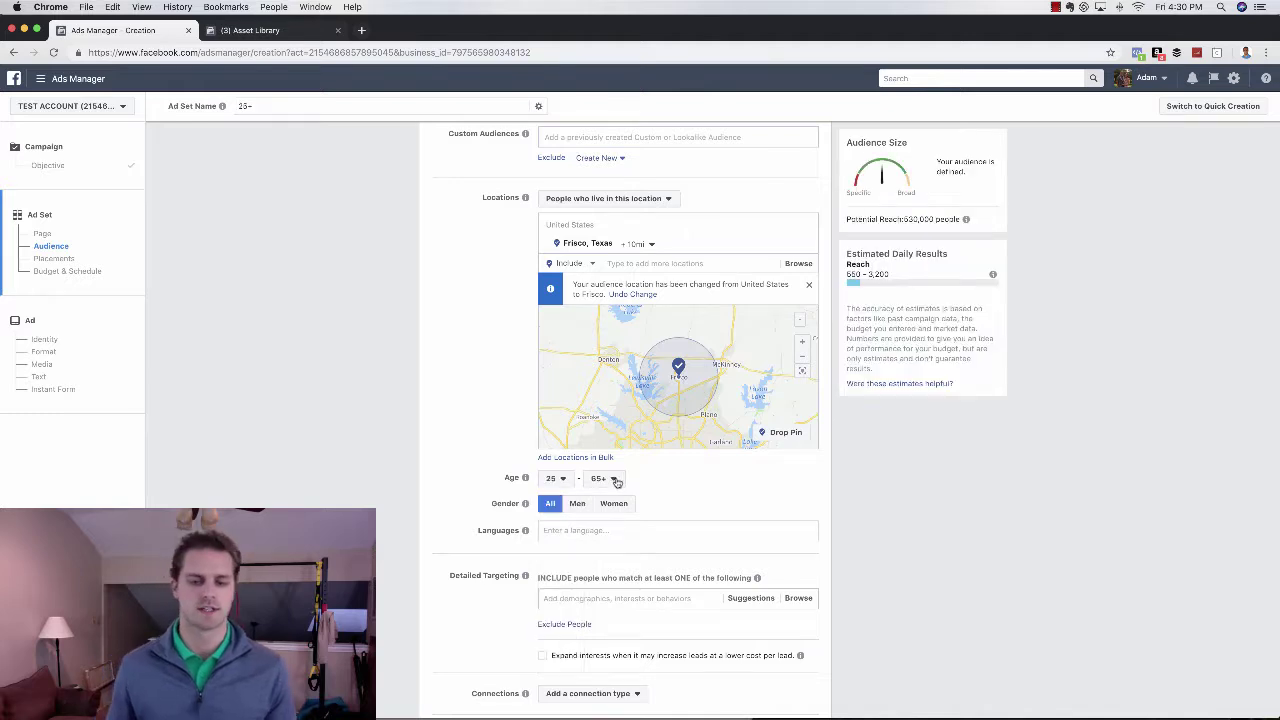
click(601, 481)
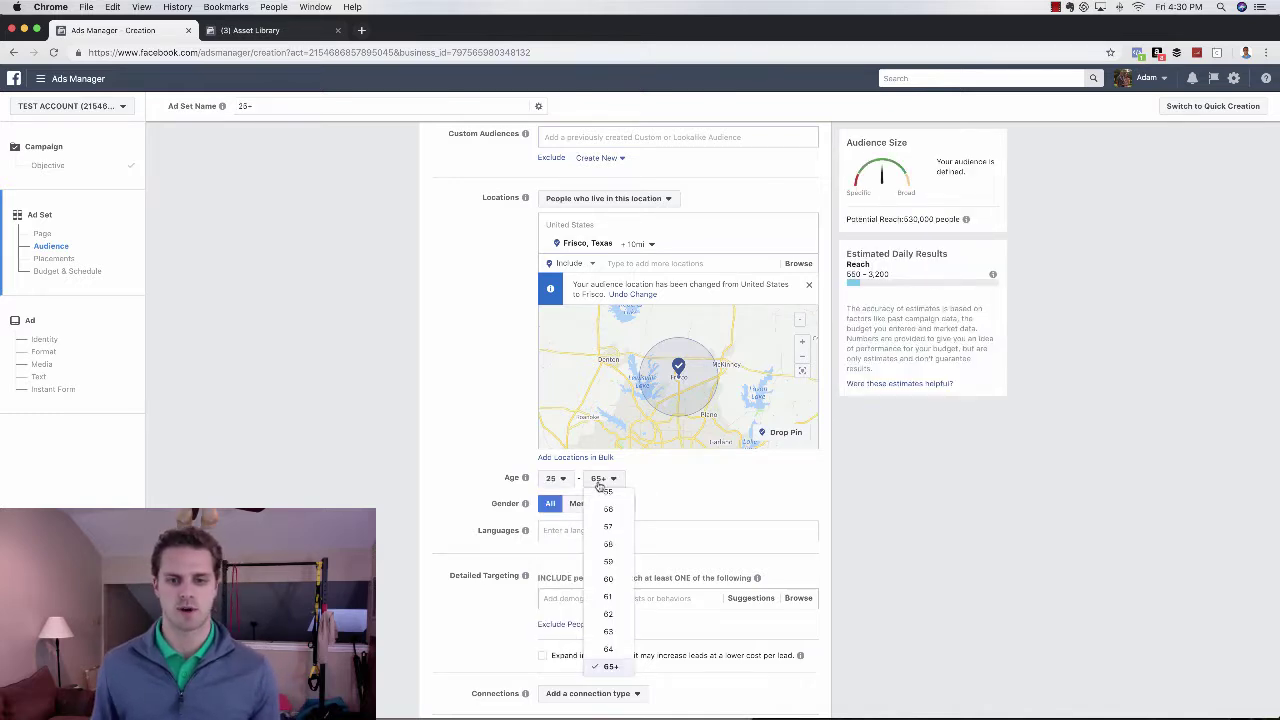
scroll(608, 525, up, 5)
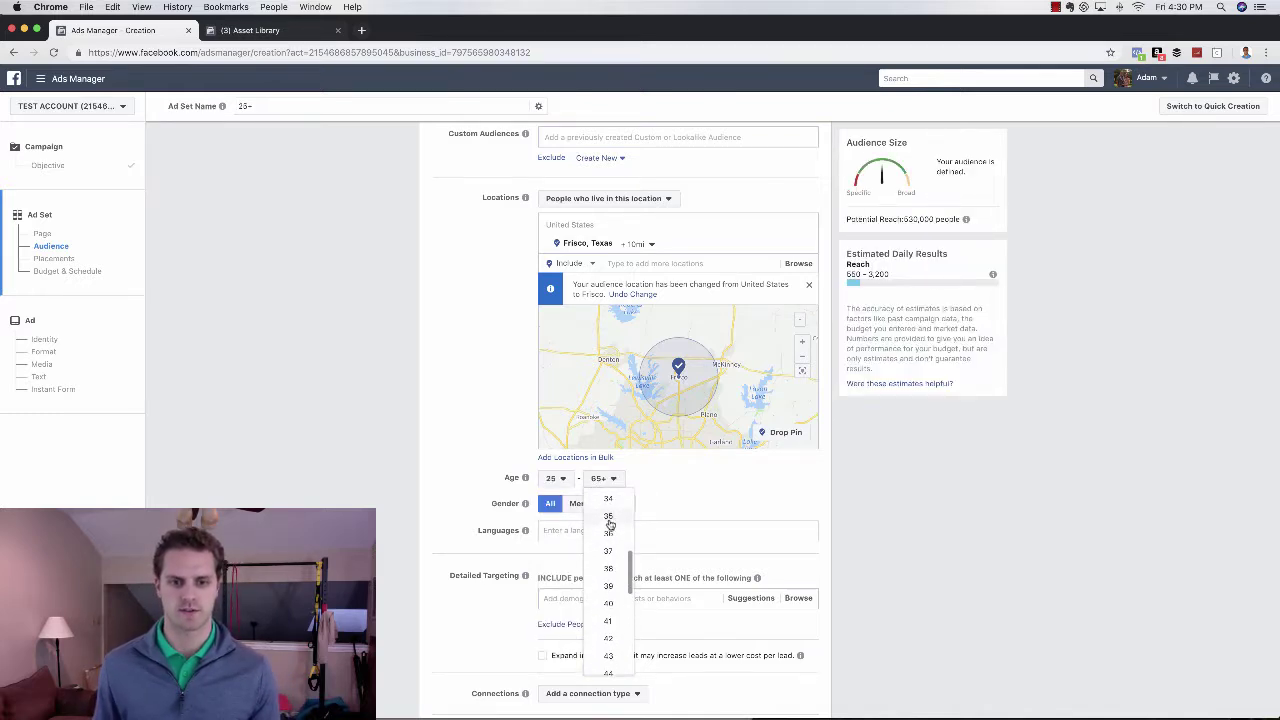
click(609, 518)
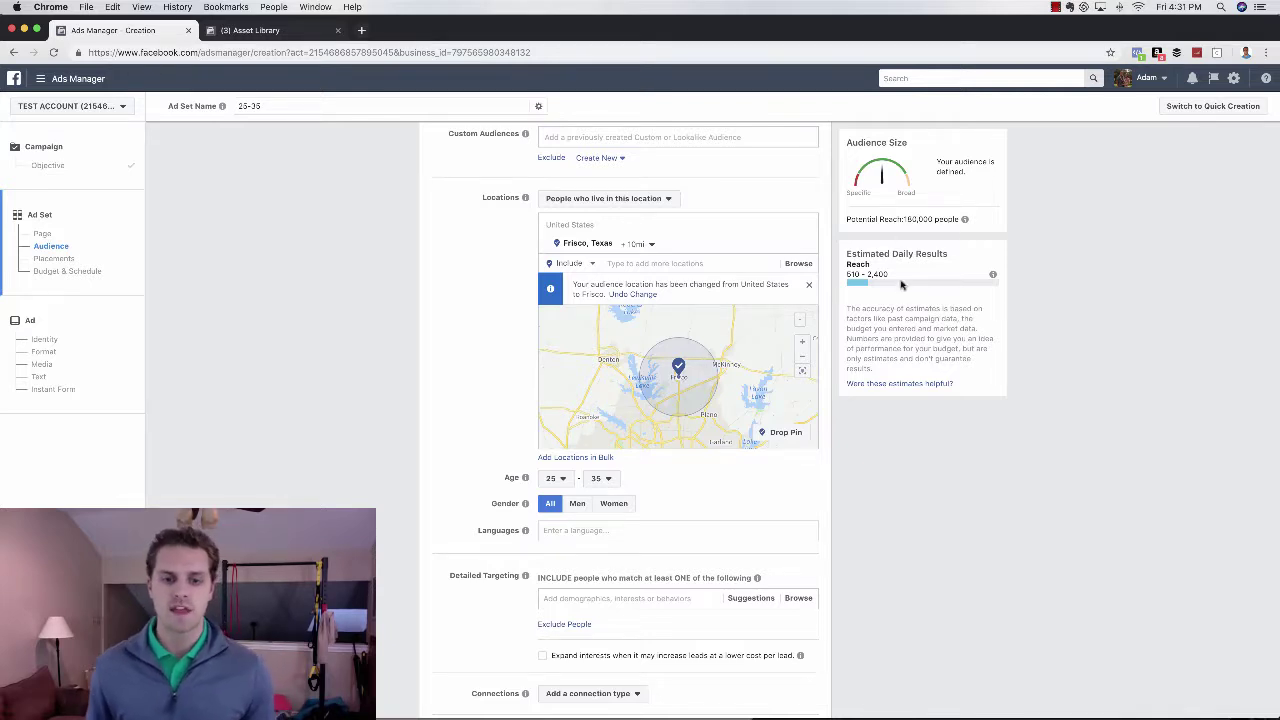
Step: Add English (All) as the target language
click(602, 530)
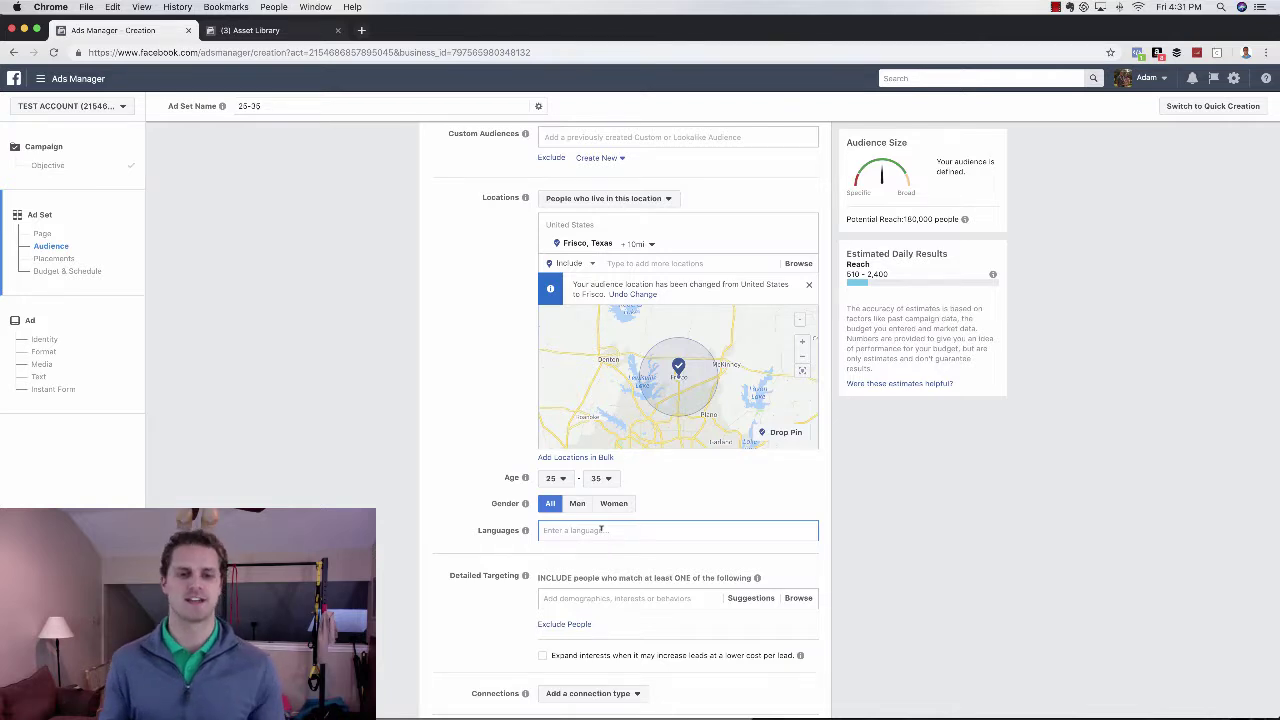
text(english)
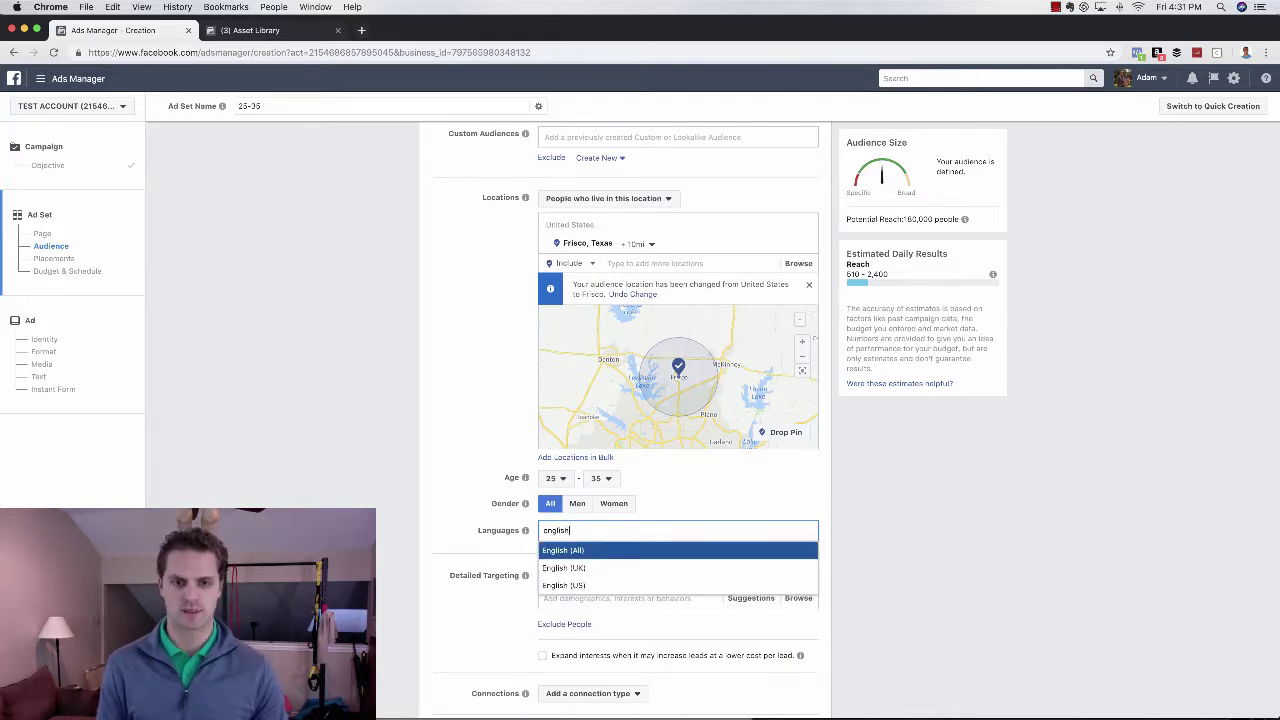
key(Return)
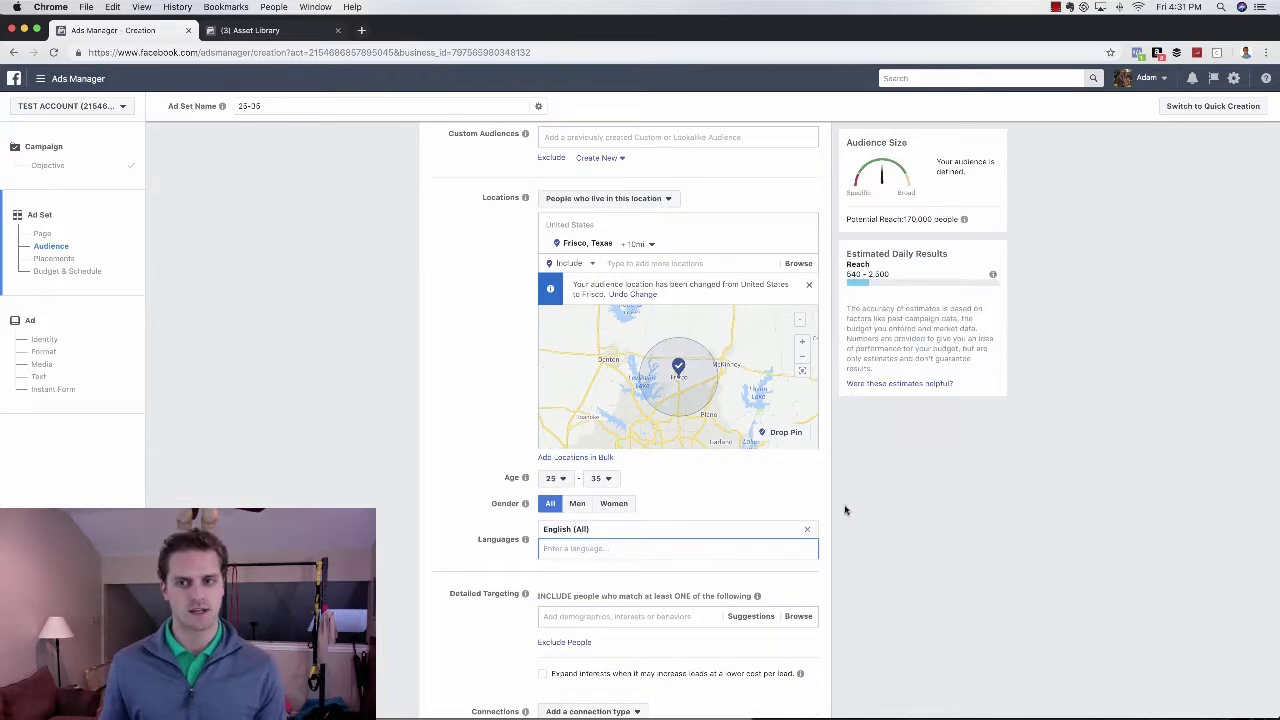
scroll(845, 505, down, 1)
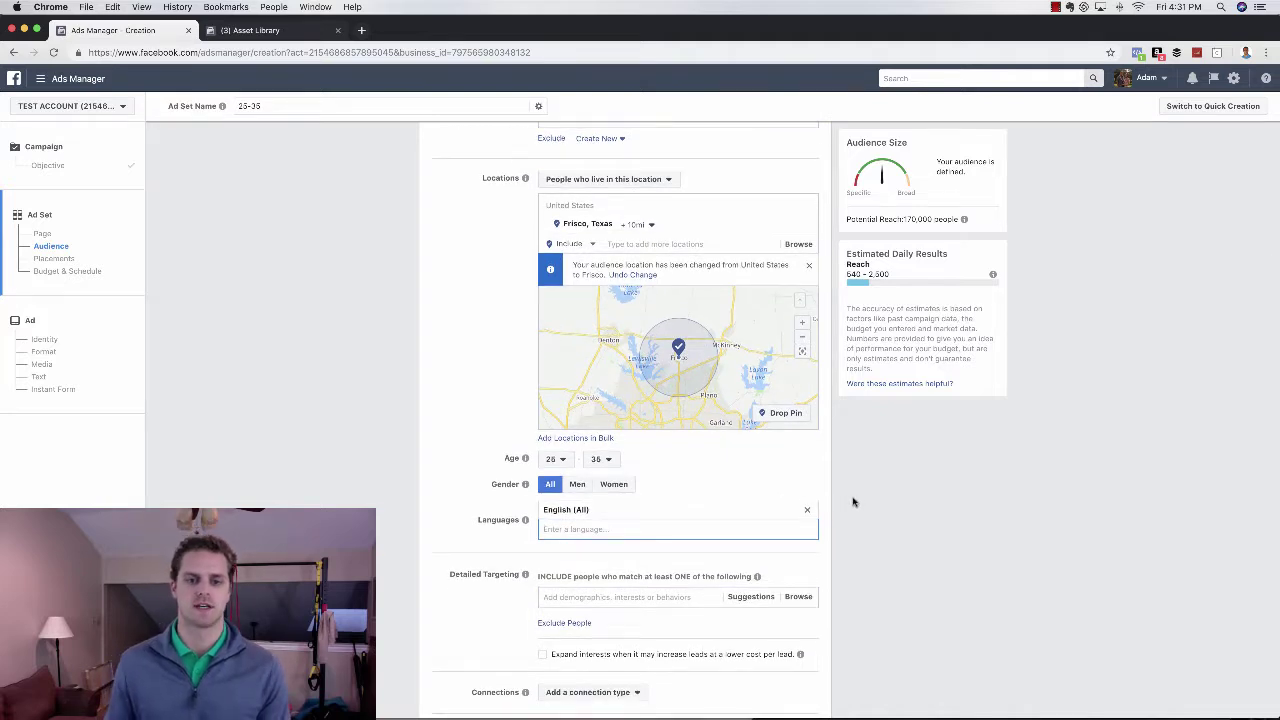
Step: Add Renting and the suggested First-time buyer as detailed targeting interests
scroll(853, 502, down, 3)
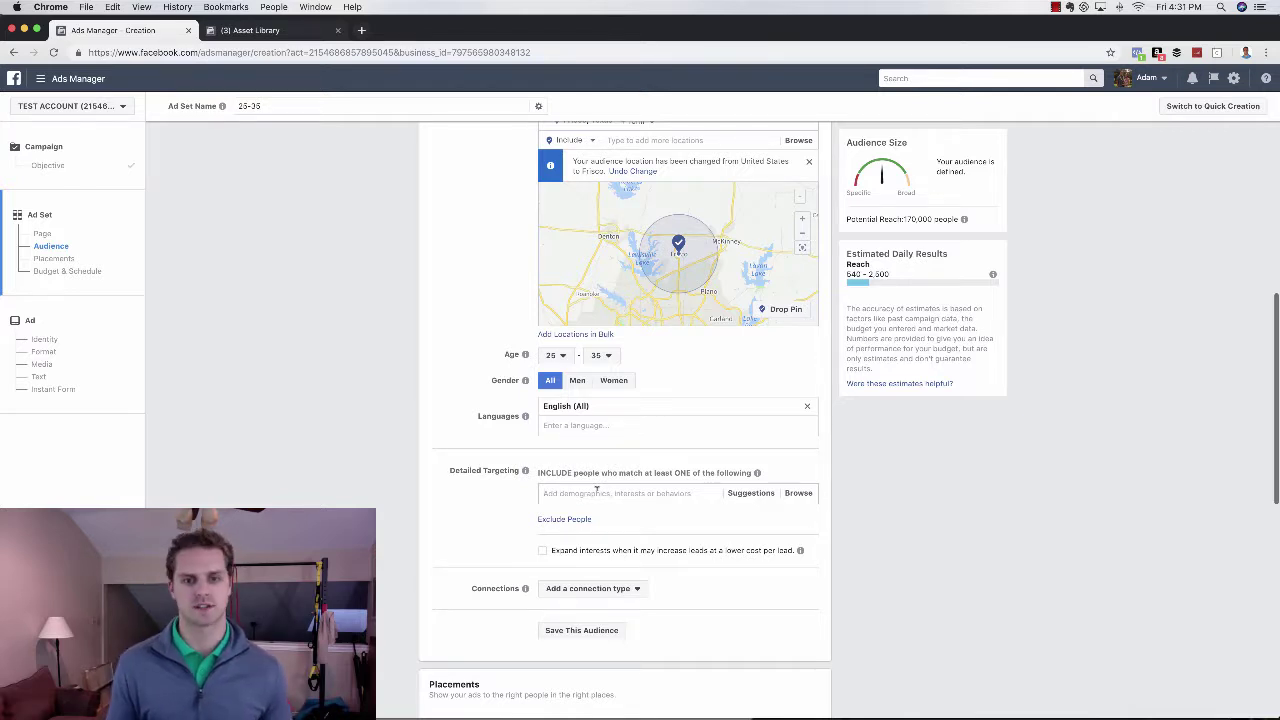
click(597, 490)
text(ran)
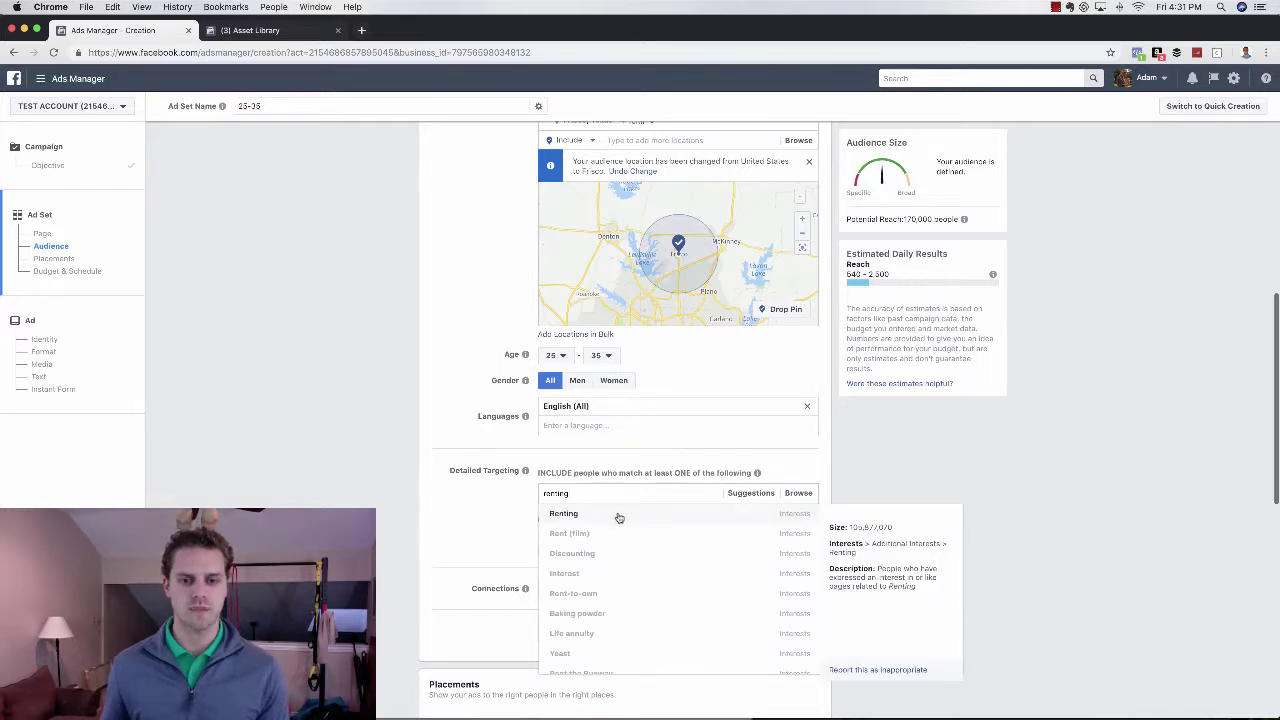
click(605, 517)
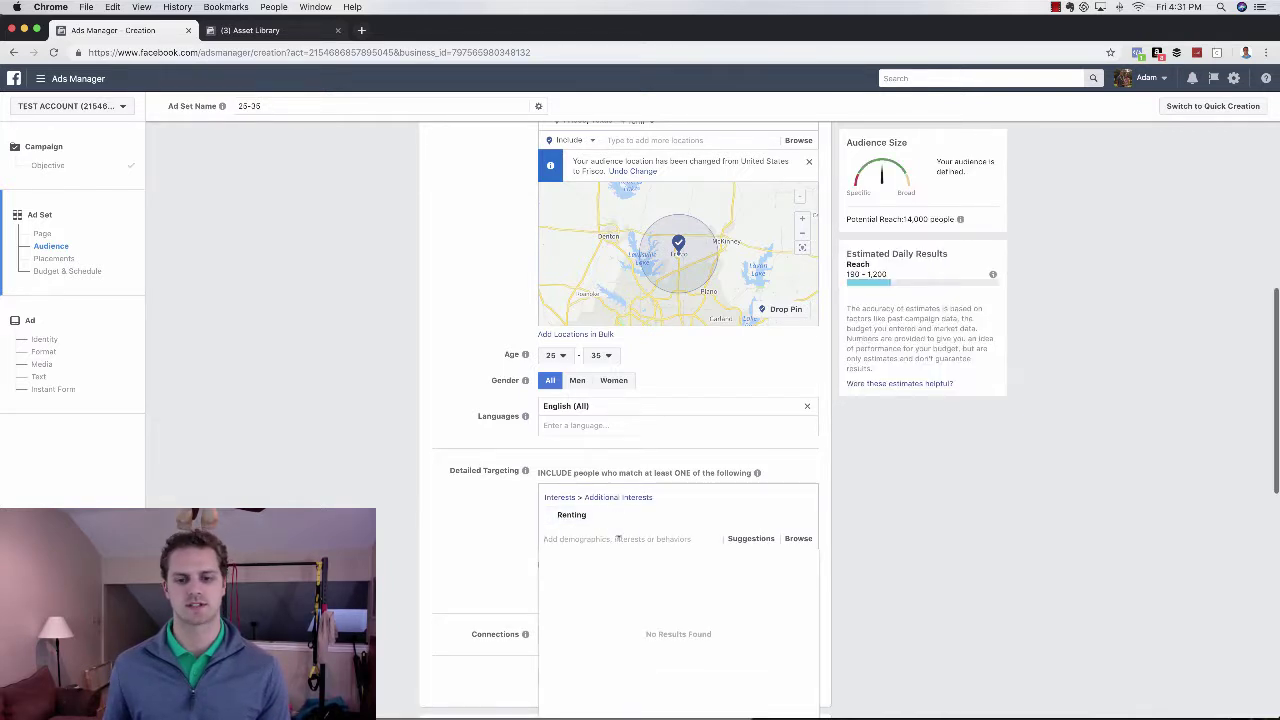
click(748, 539)
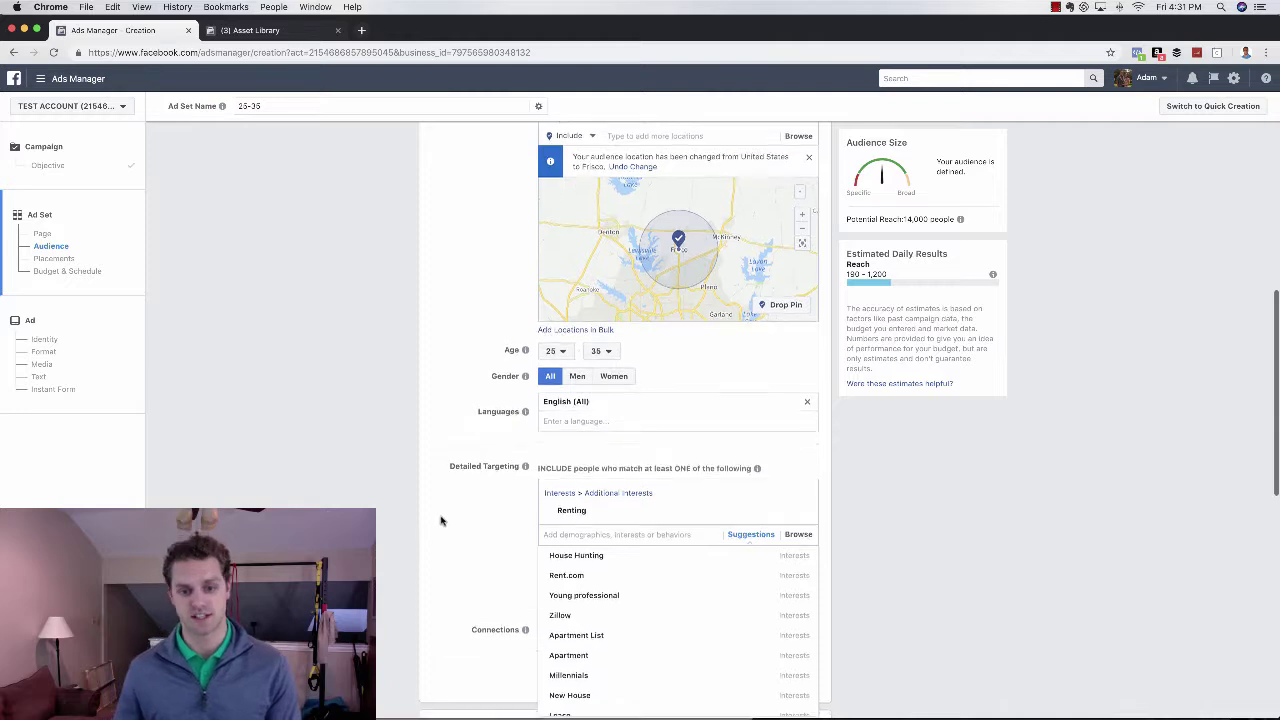
scroll(449, 520, down, 2)
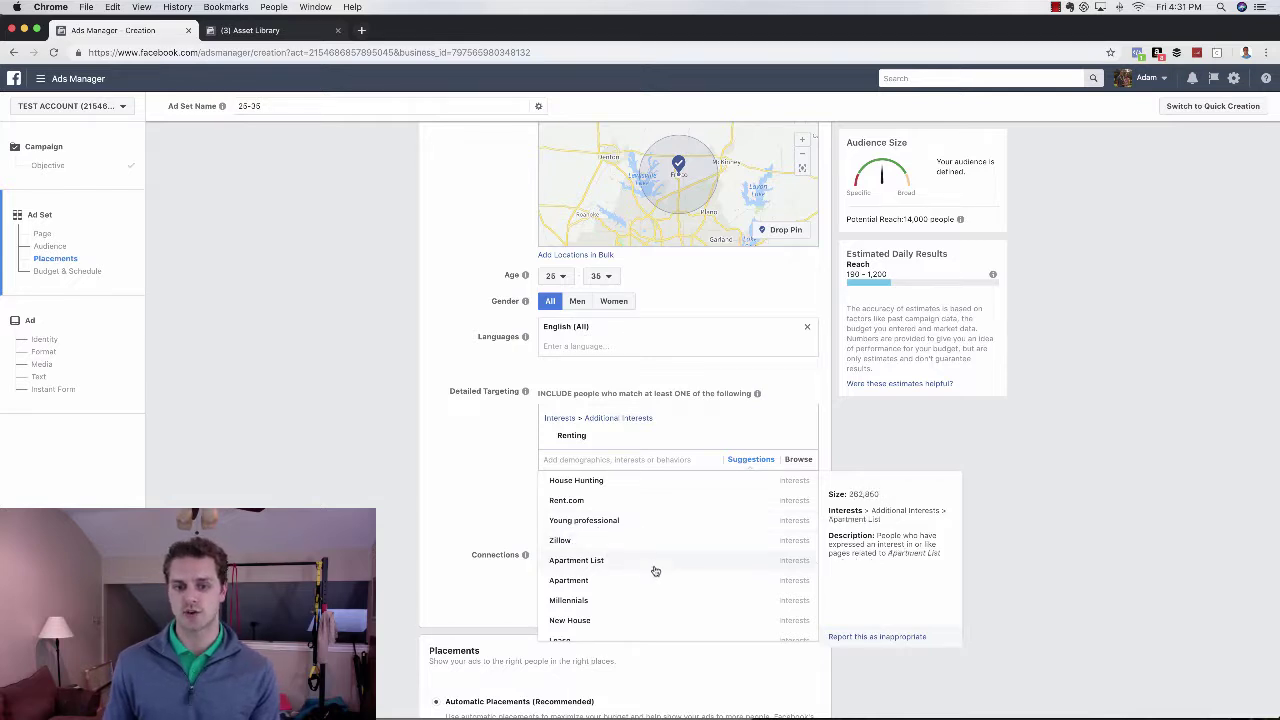
scroll(604, 605, down, 1)
scroll(604, 605, down, 3)
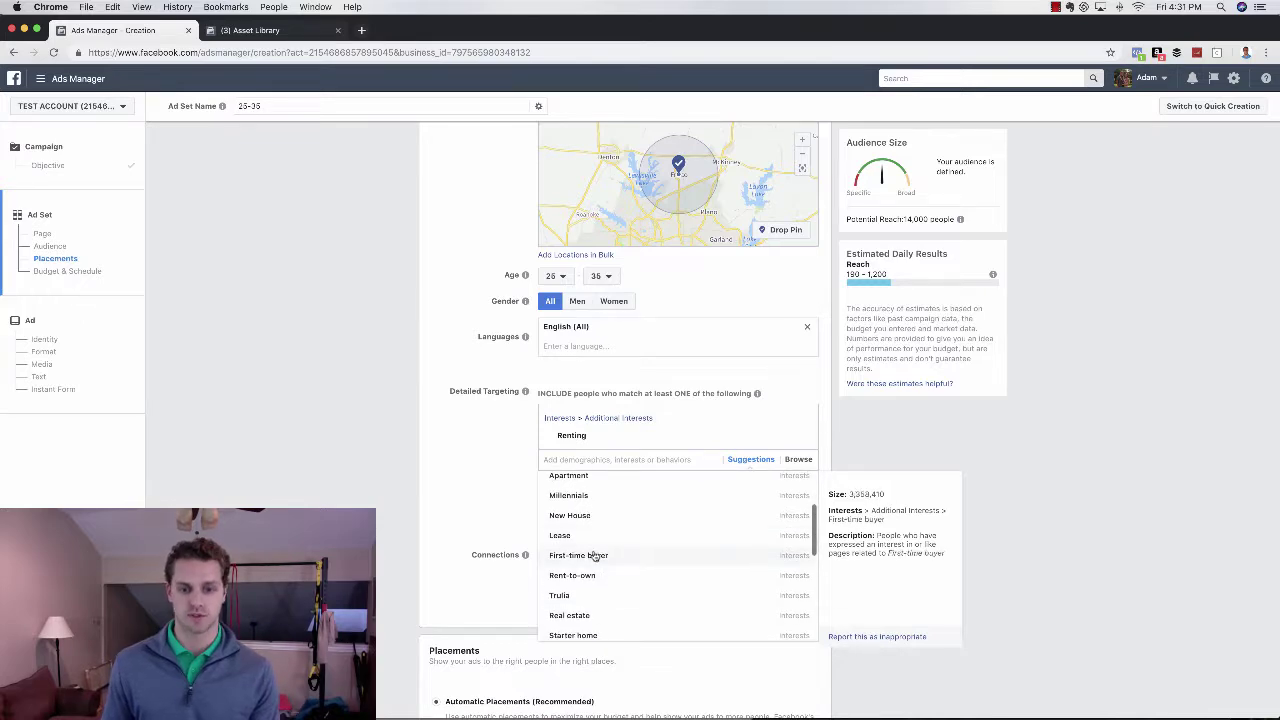
click(594, 561)
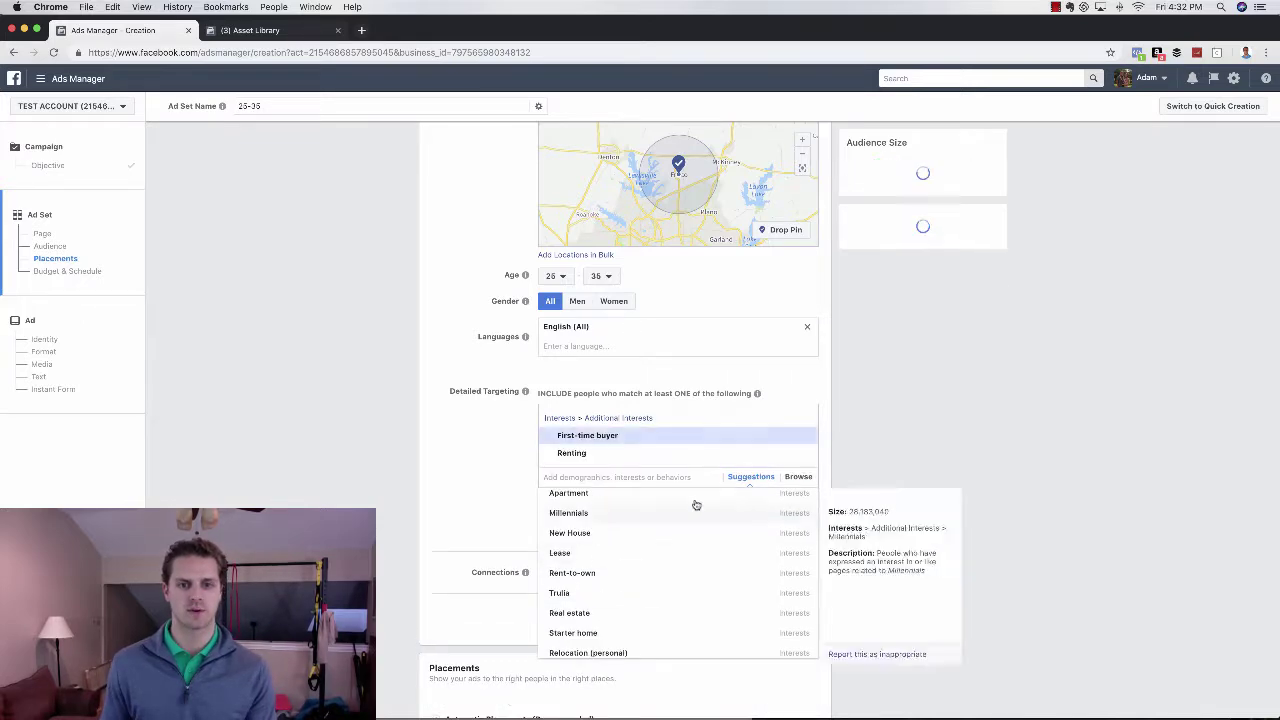
Step: Add suggested Starter home, Young professional and Millennials interests, then close the suggestions
scroll(450, 521, up, 5)
scroll(450, 521, down, 5)
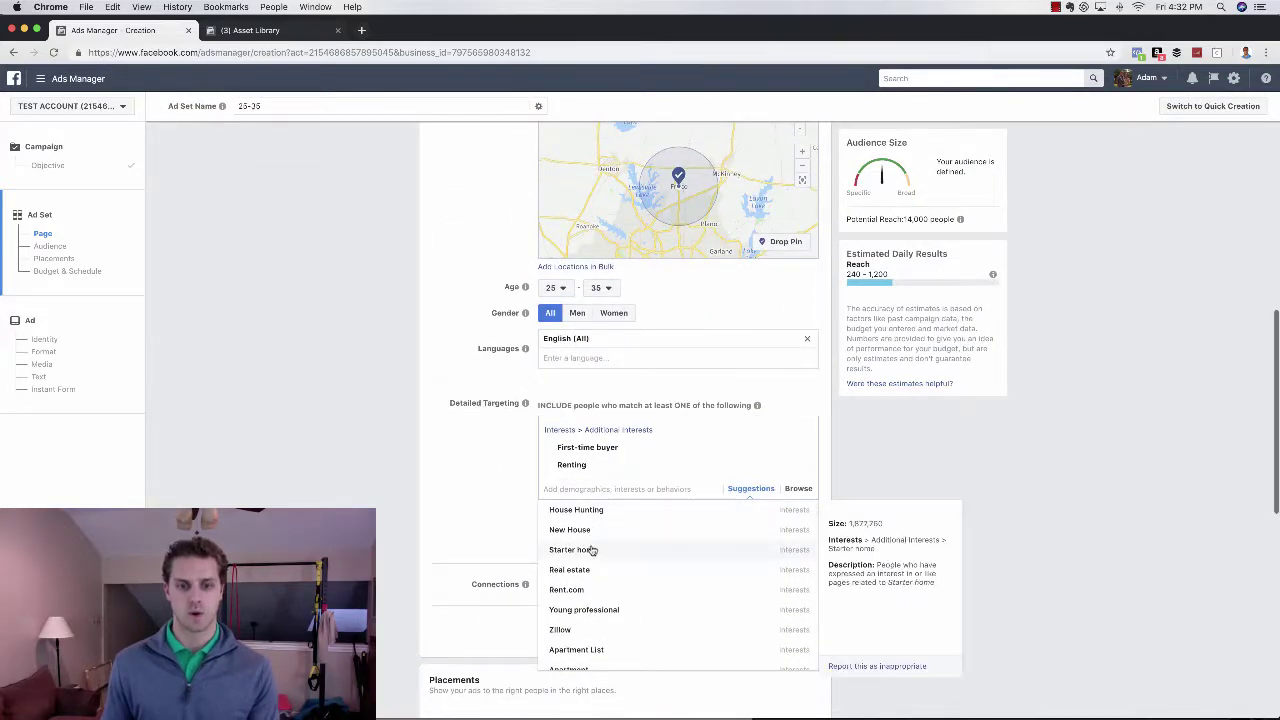
click(572, 549)
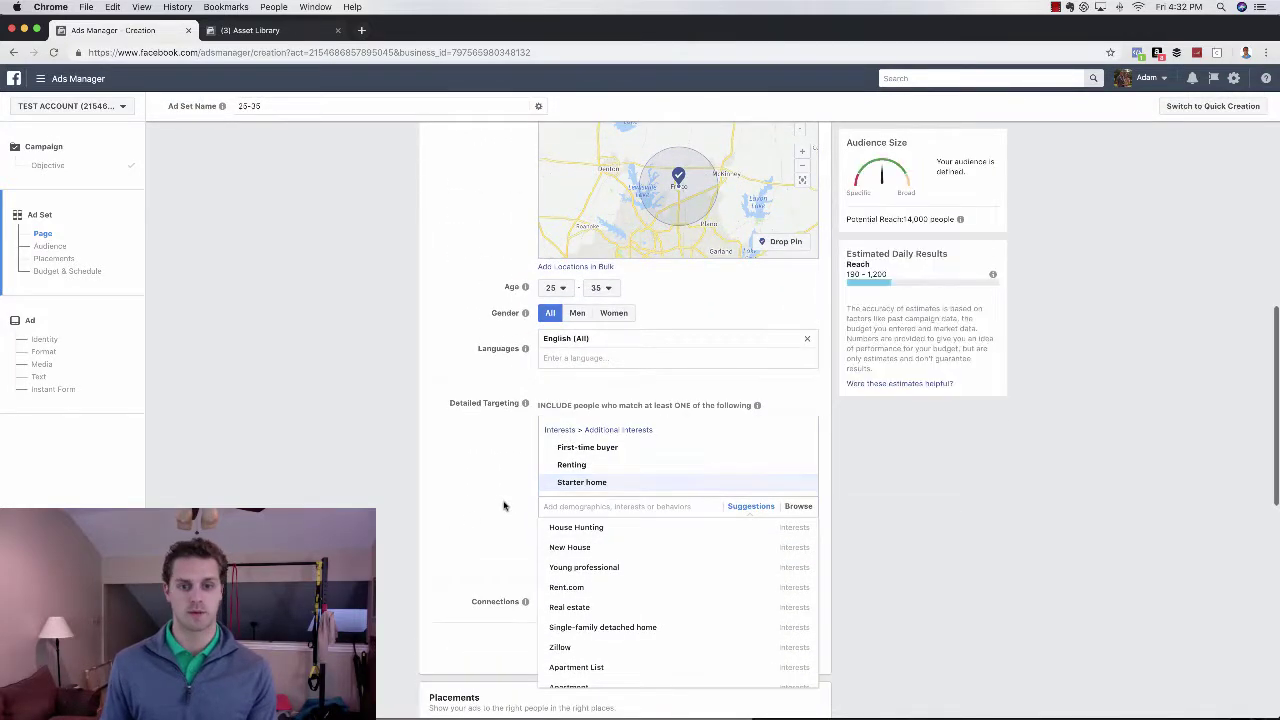
scroll(506, 509, down, 1)
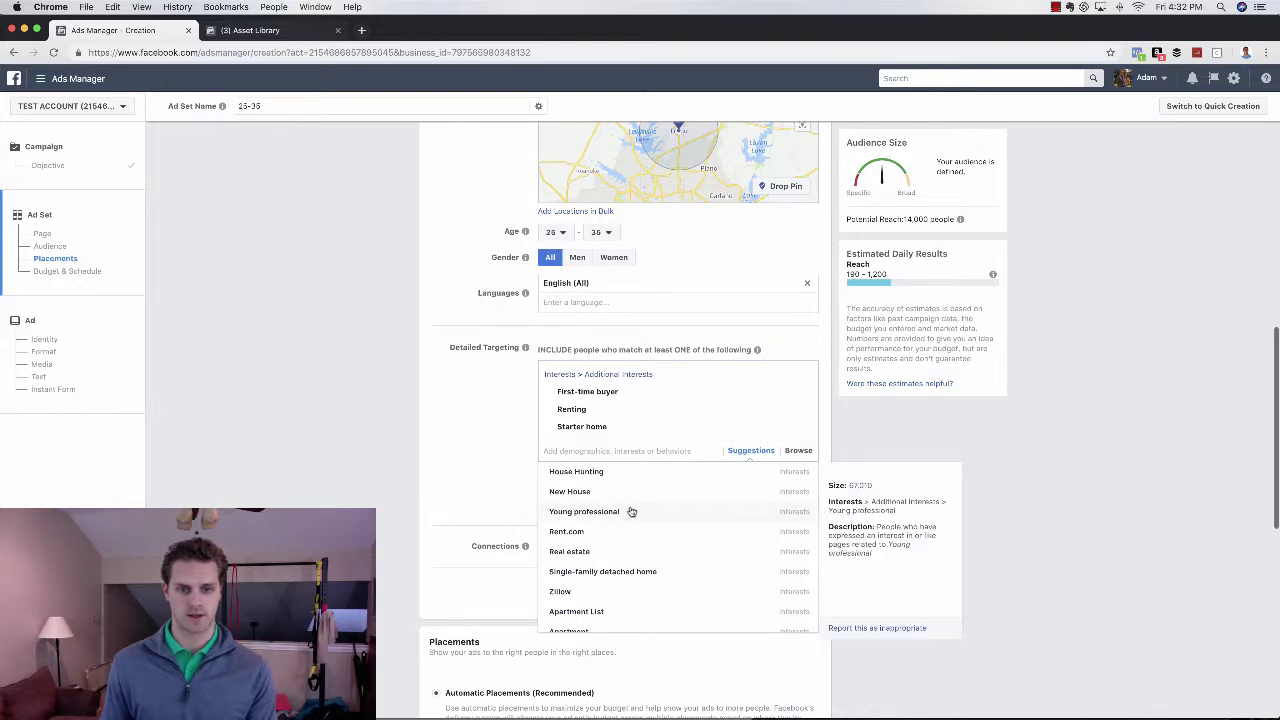
click(662, 516)
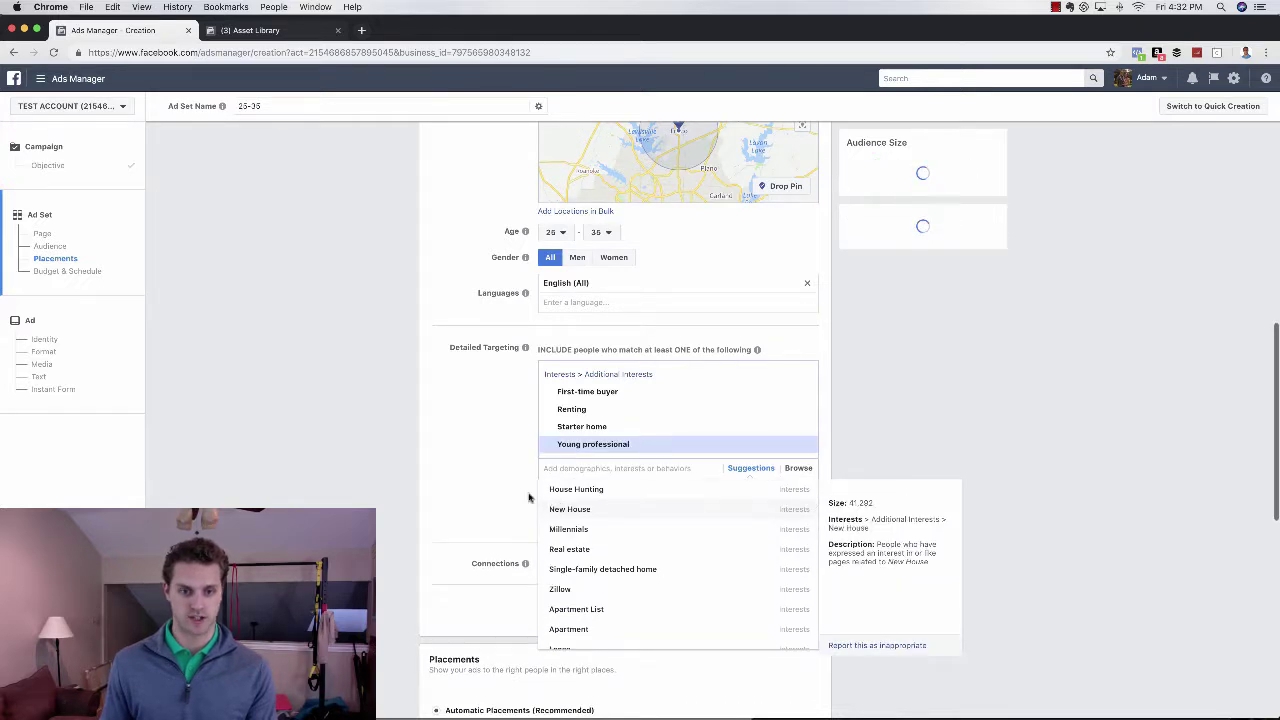
click(580, 530)
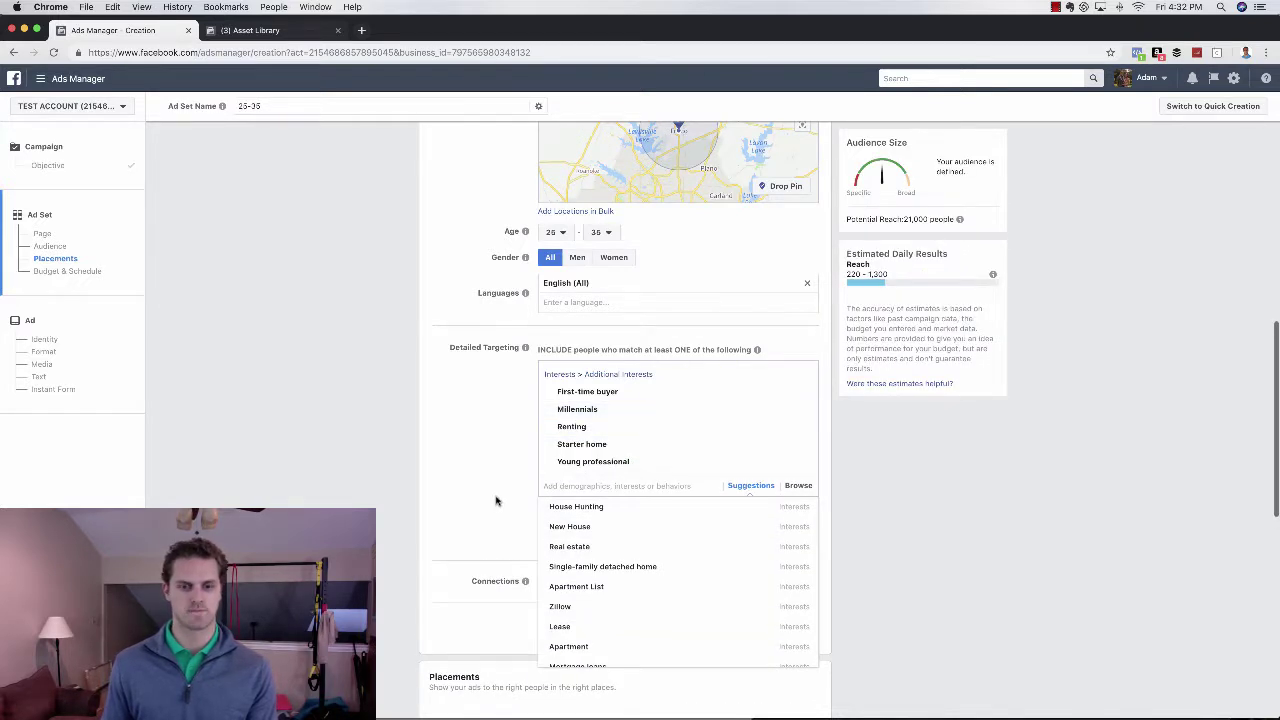
scroll(496, 505, down, 1)
mouse_move(617, 557)
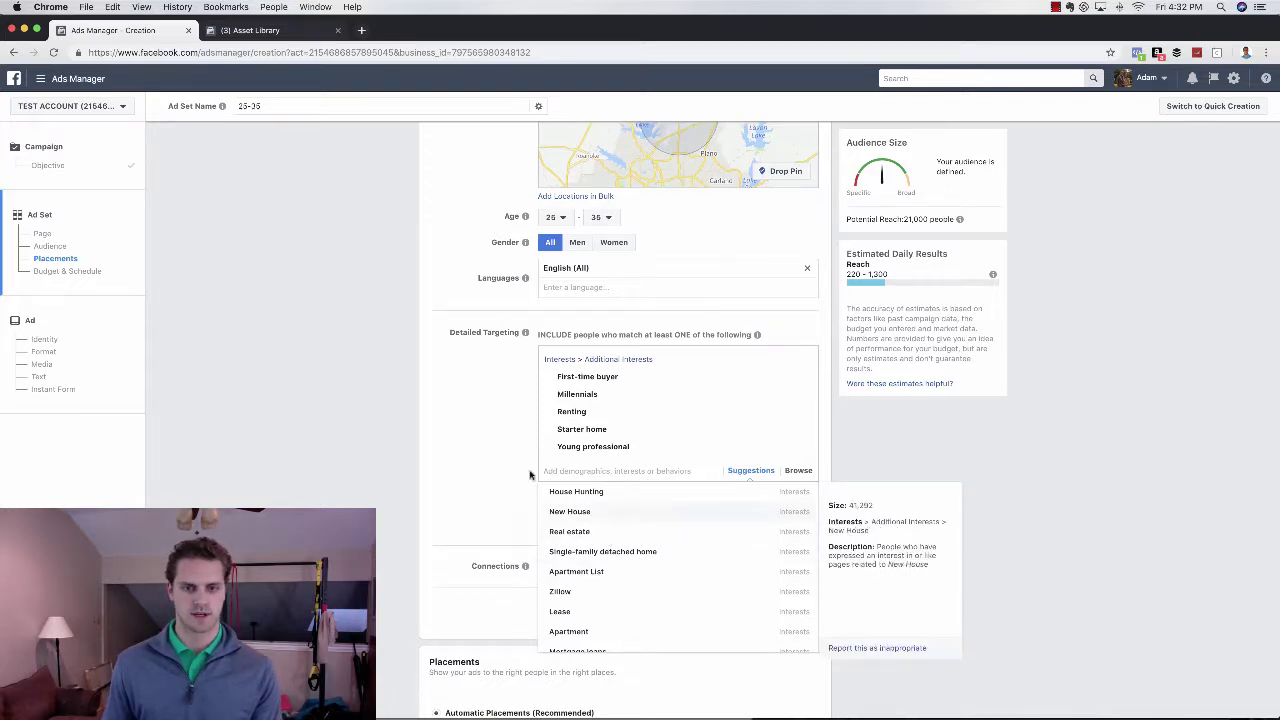
key(Escape)
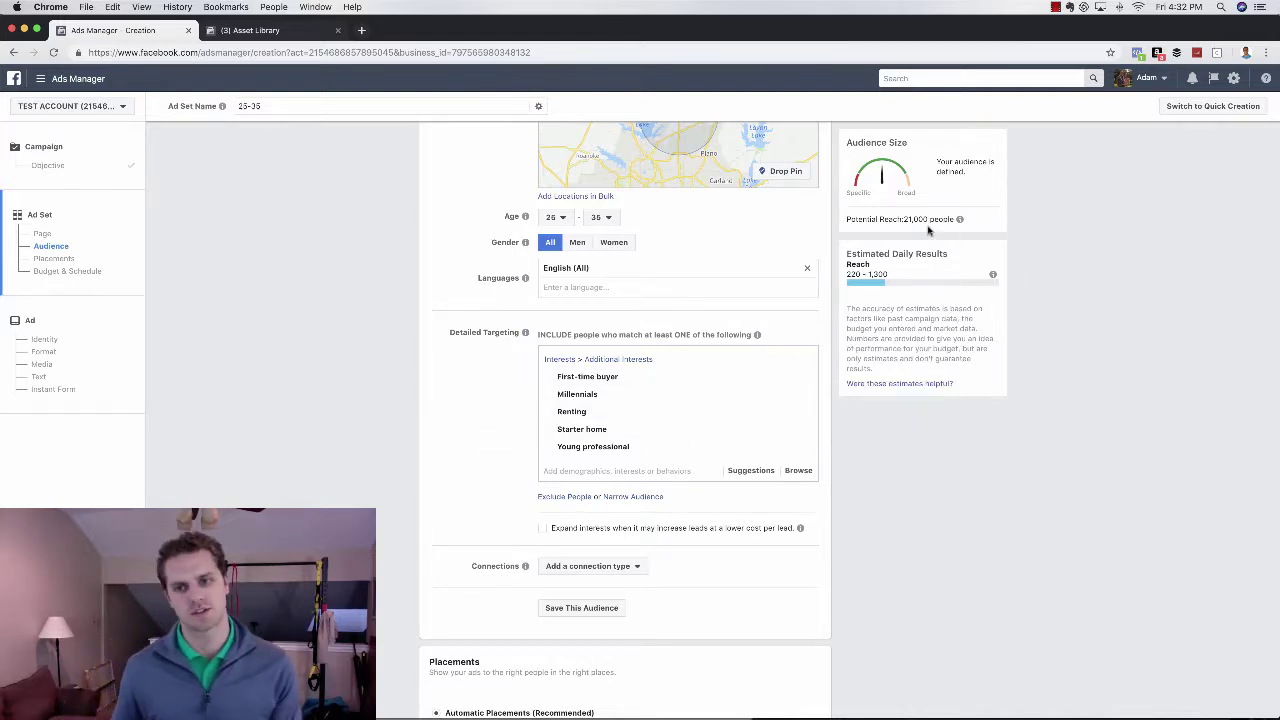
Step: Widen the Frisco, Texas radius to 15 miles and remove the selected interests
scroll(471, 294, up, 2)
scroll(471, 294, up, 2)
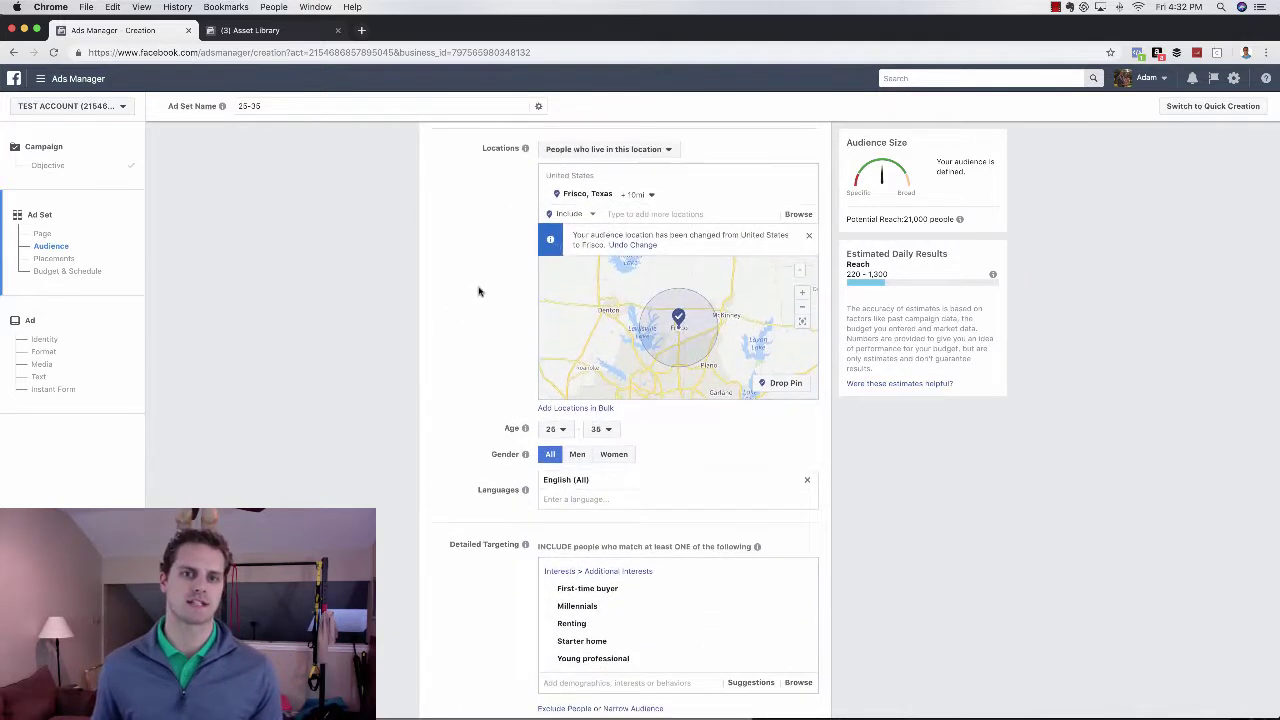
click(640, 197)
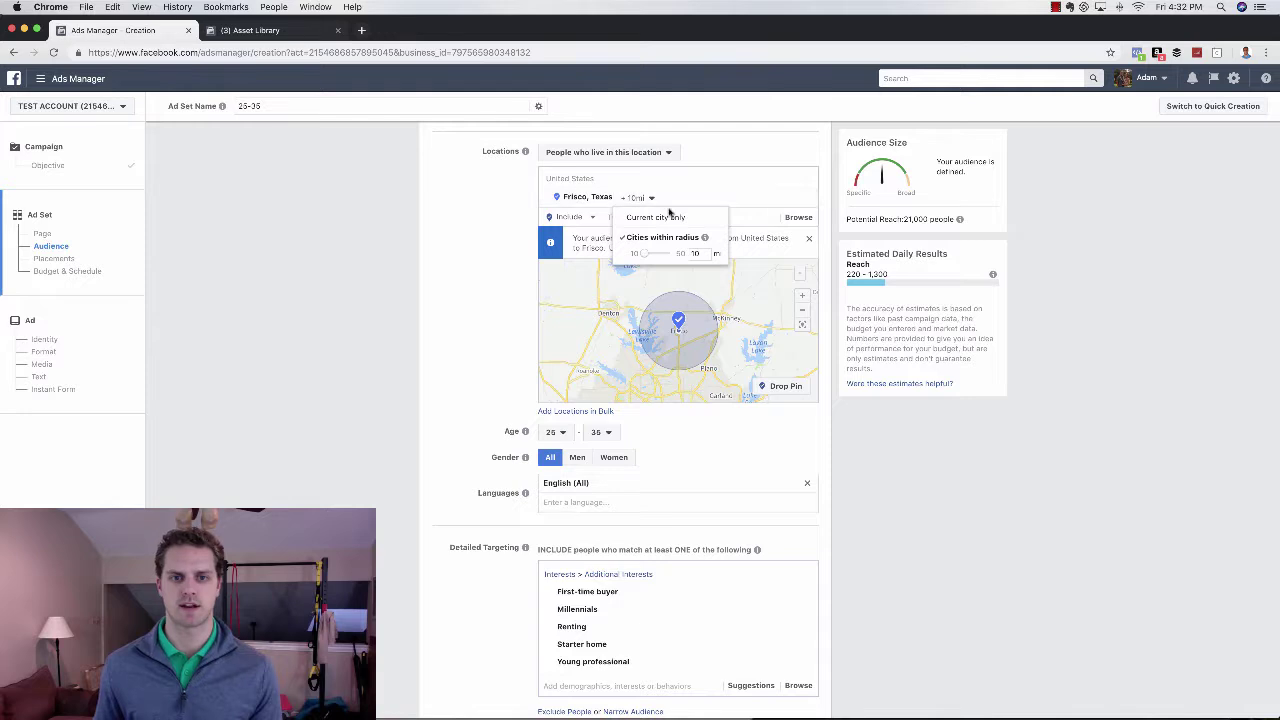
double_click(696, 253)
text(15)
key(Return)
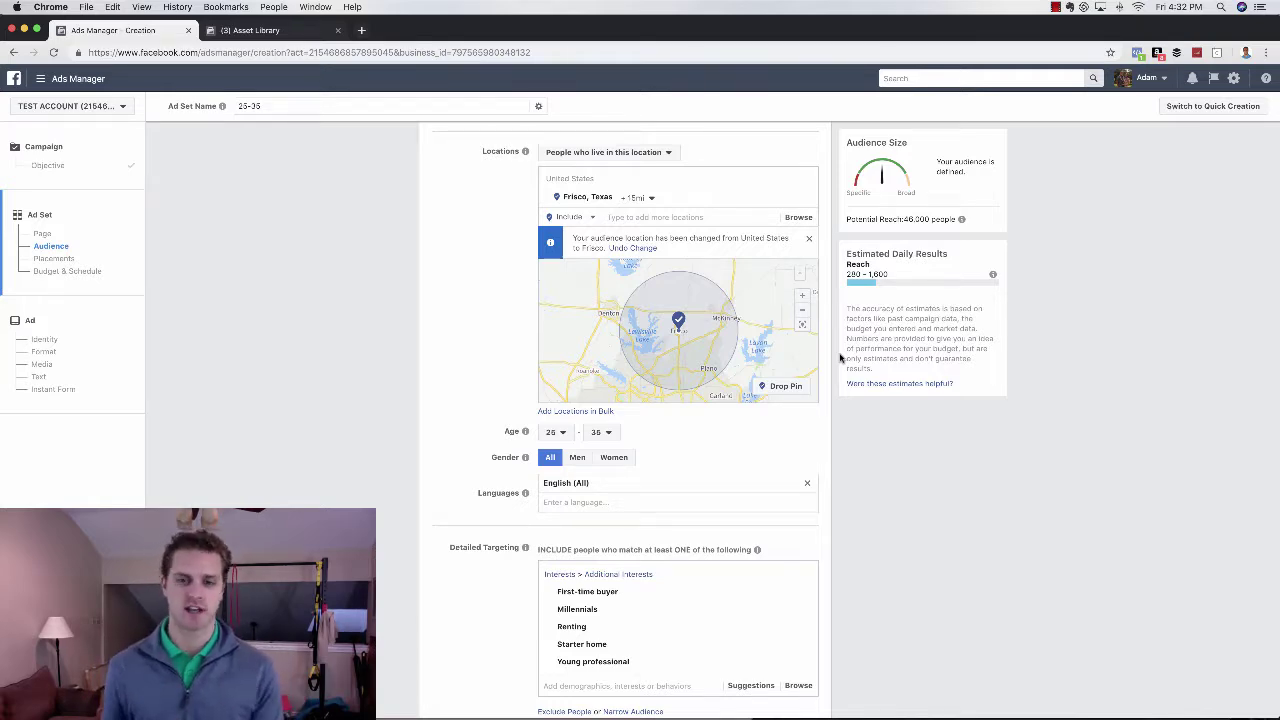
scroll(740, 470, down, 2)
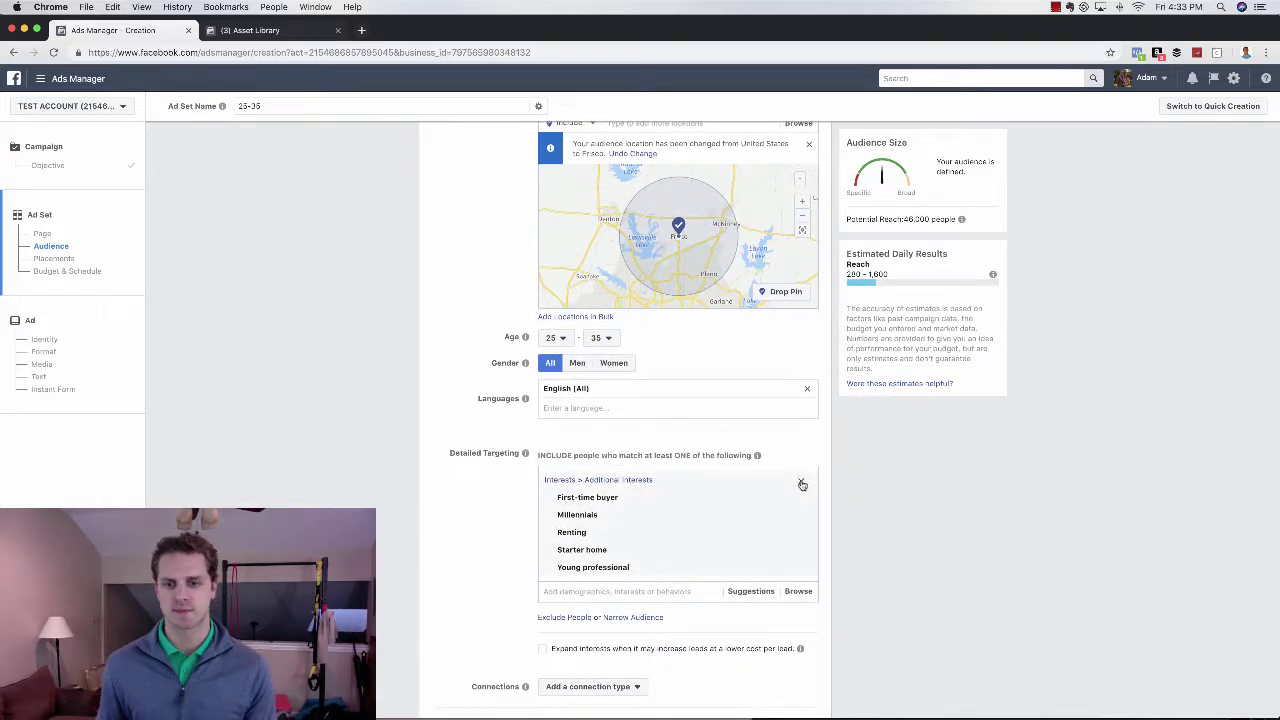
click(801, 484)
Step: Try 'income', 'married' and 'divorced' in the detailed targeting search, then clear it
click(615, 474)
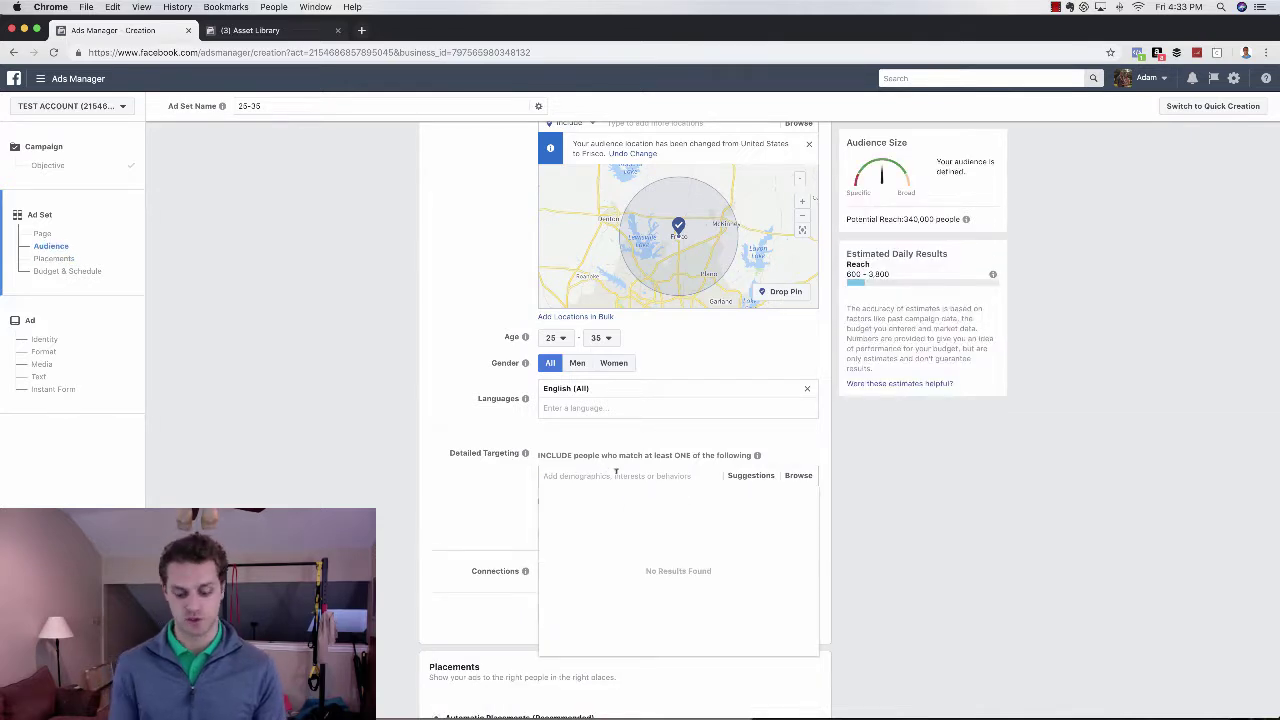
text(income)
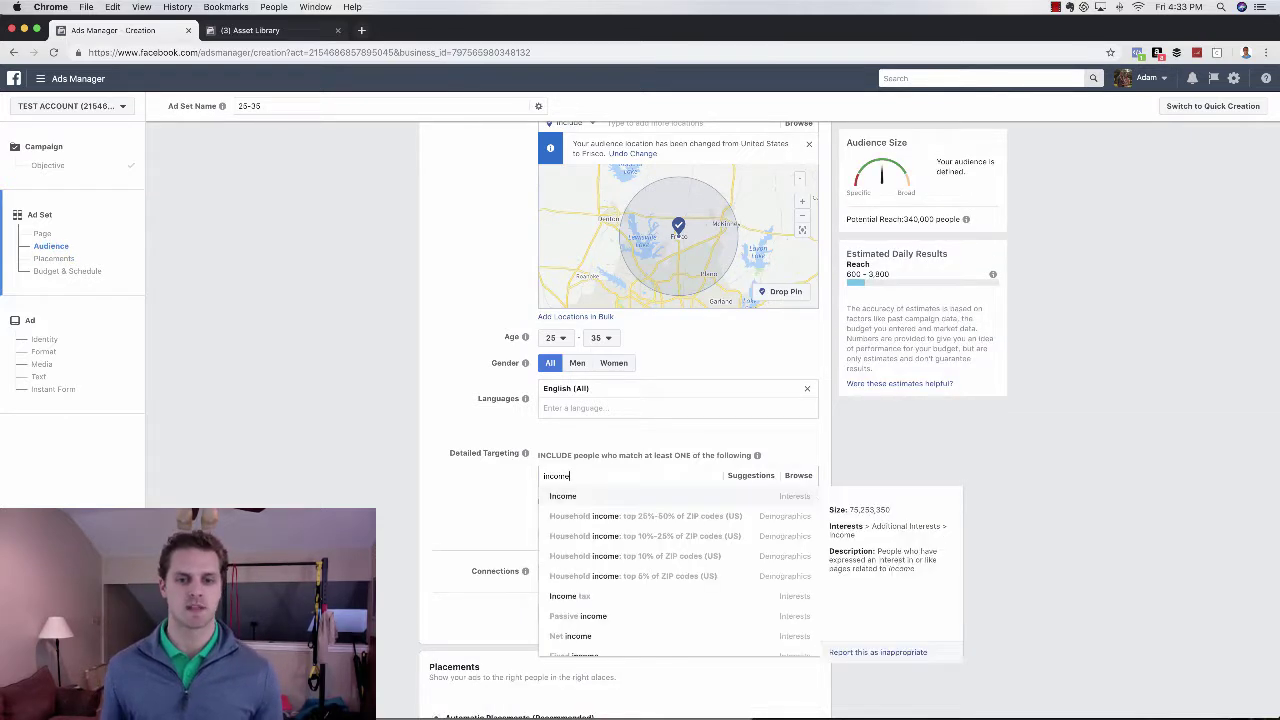
mouse_move(617, 516)
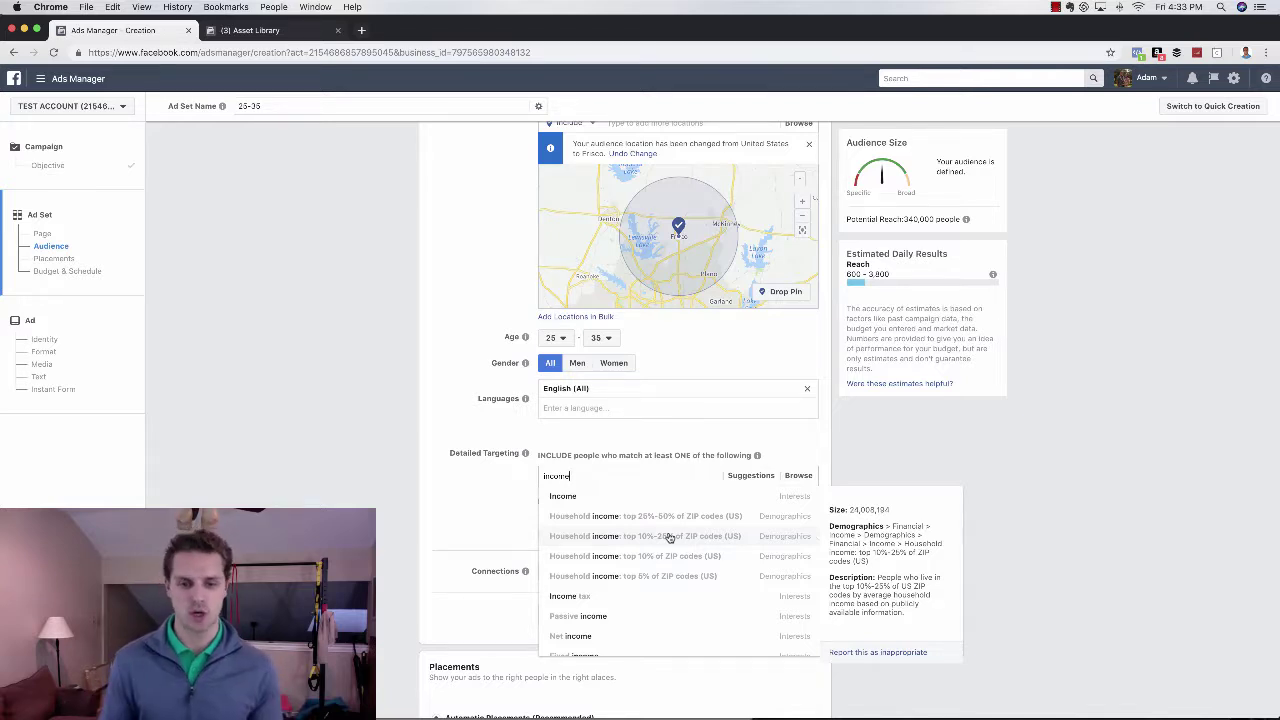
double_click(577, 471)
text(married)
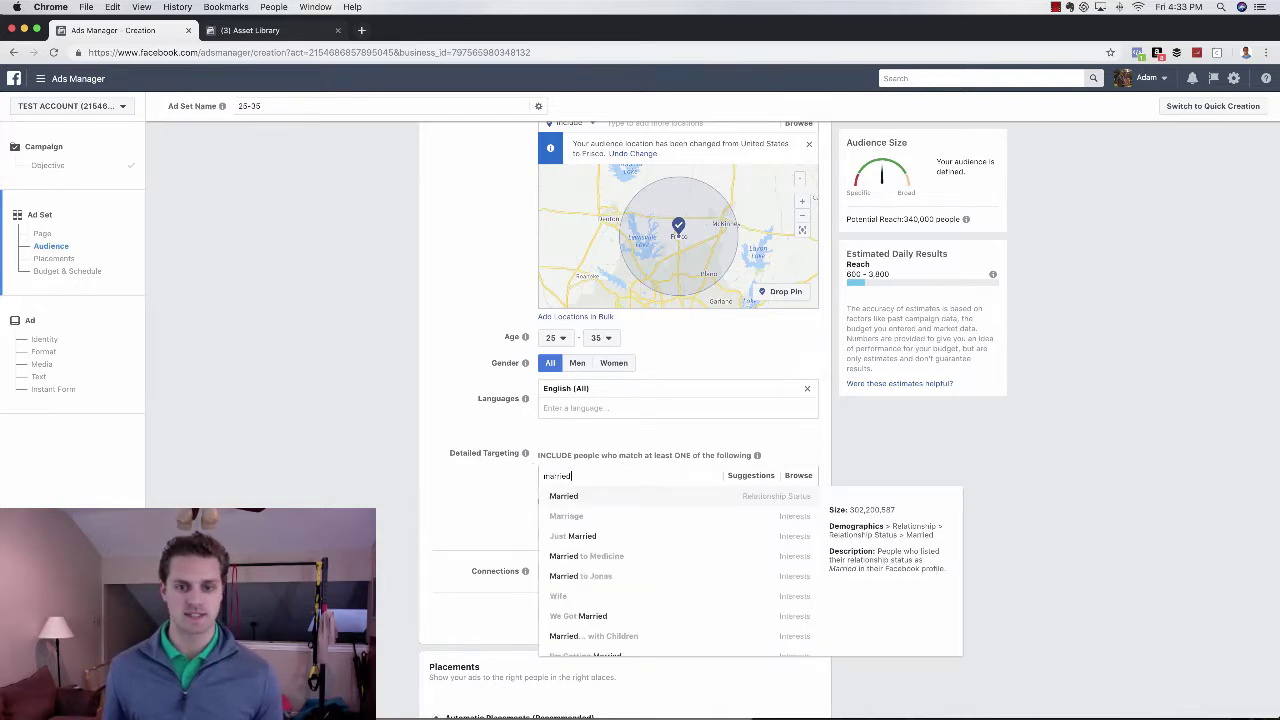
double_click(596, 477)
text(divor)
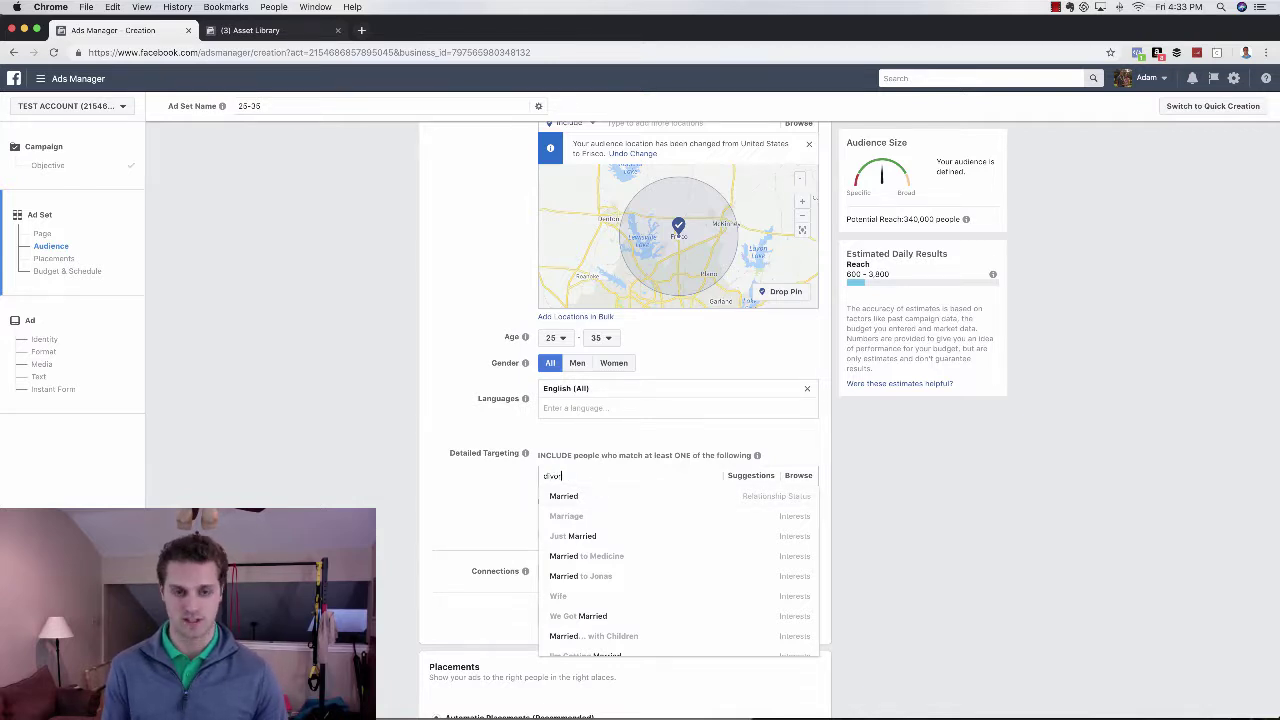
text(ced)
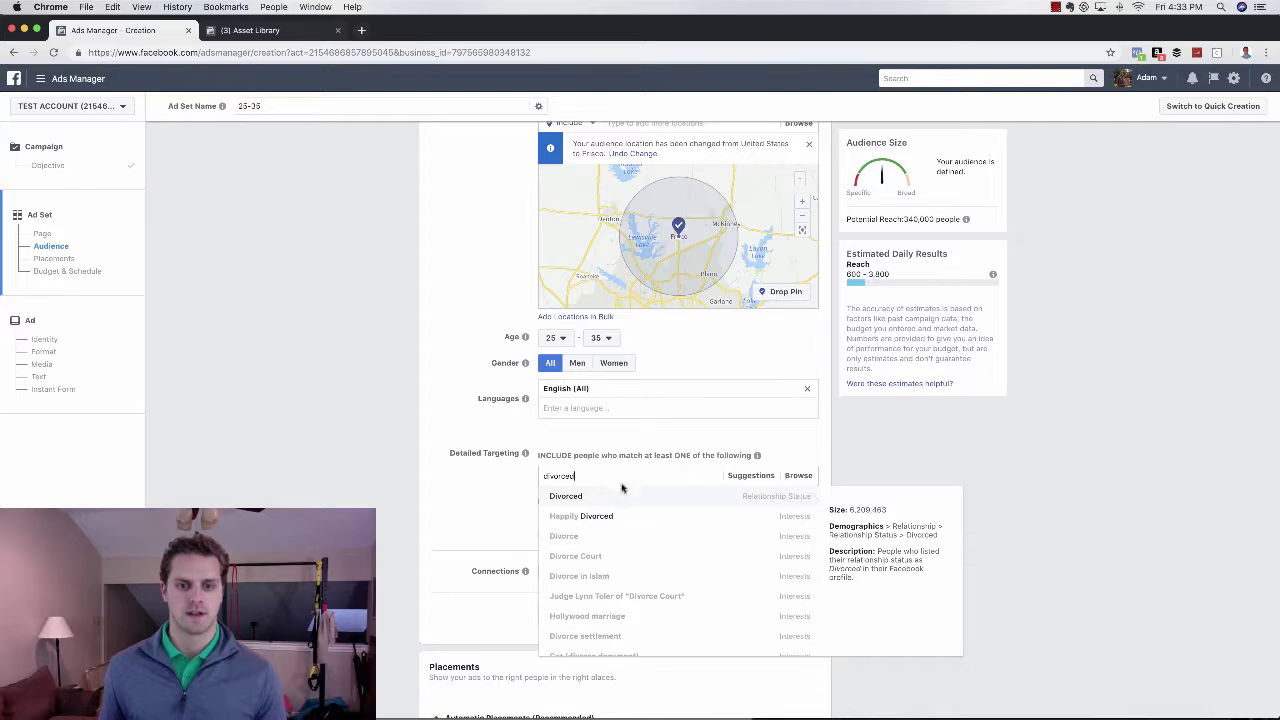
double_click(605, 475)
key(BackSpace)
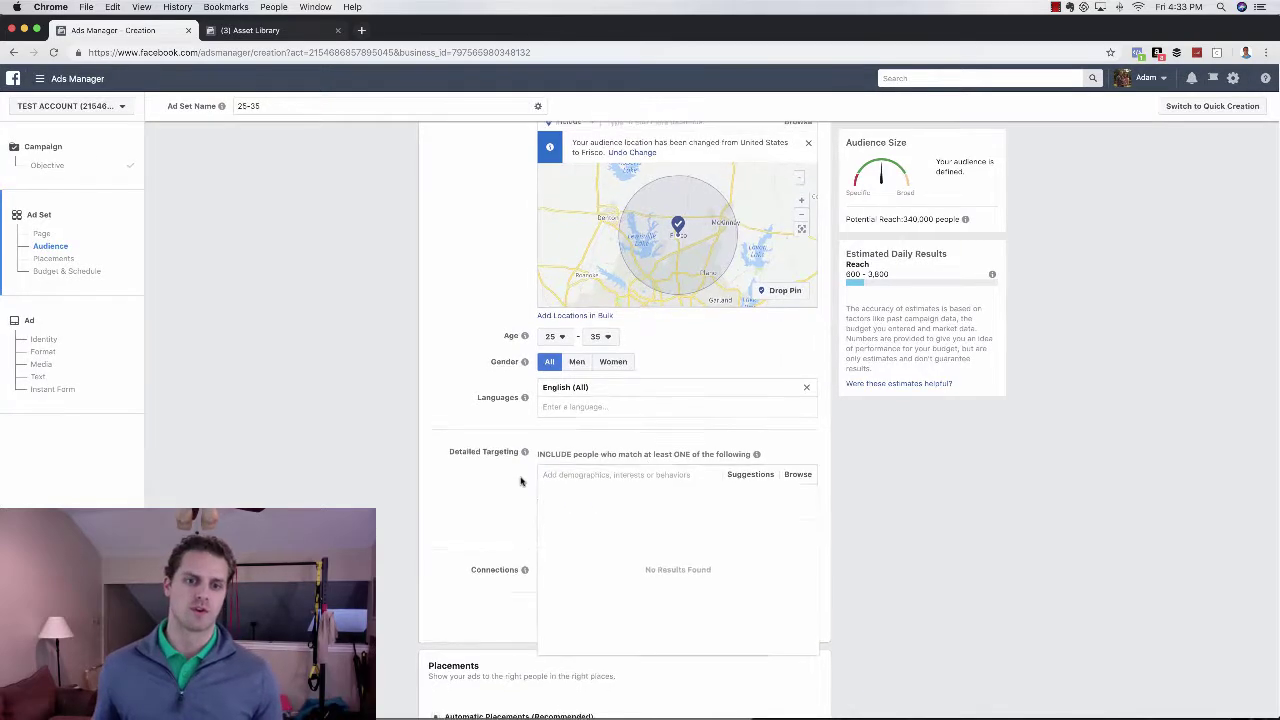
Step: Add an exclusion for the Real estate broker job title
click(512, 478)
click(566, 502)
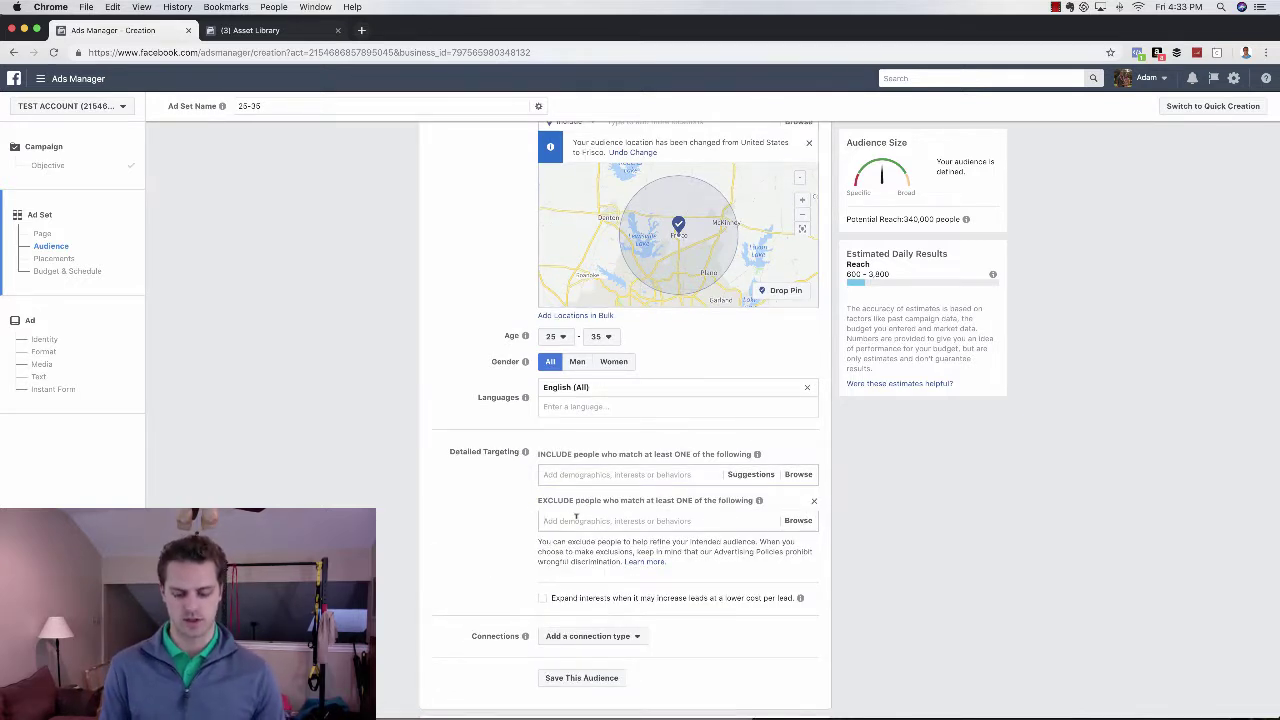
text(real estat)
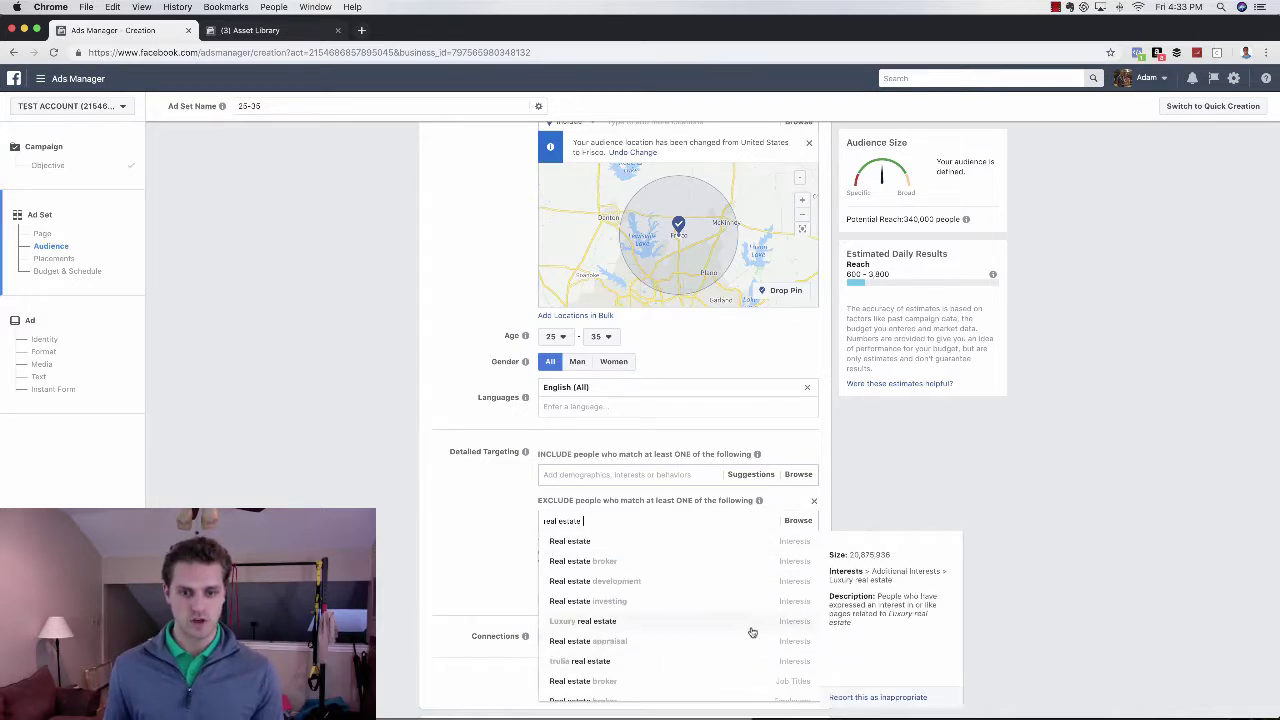
text(e)
click(790, 649)
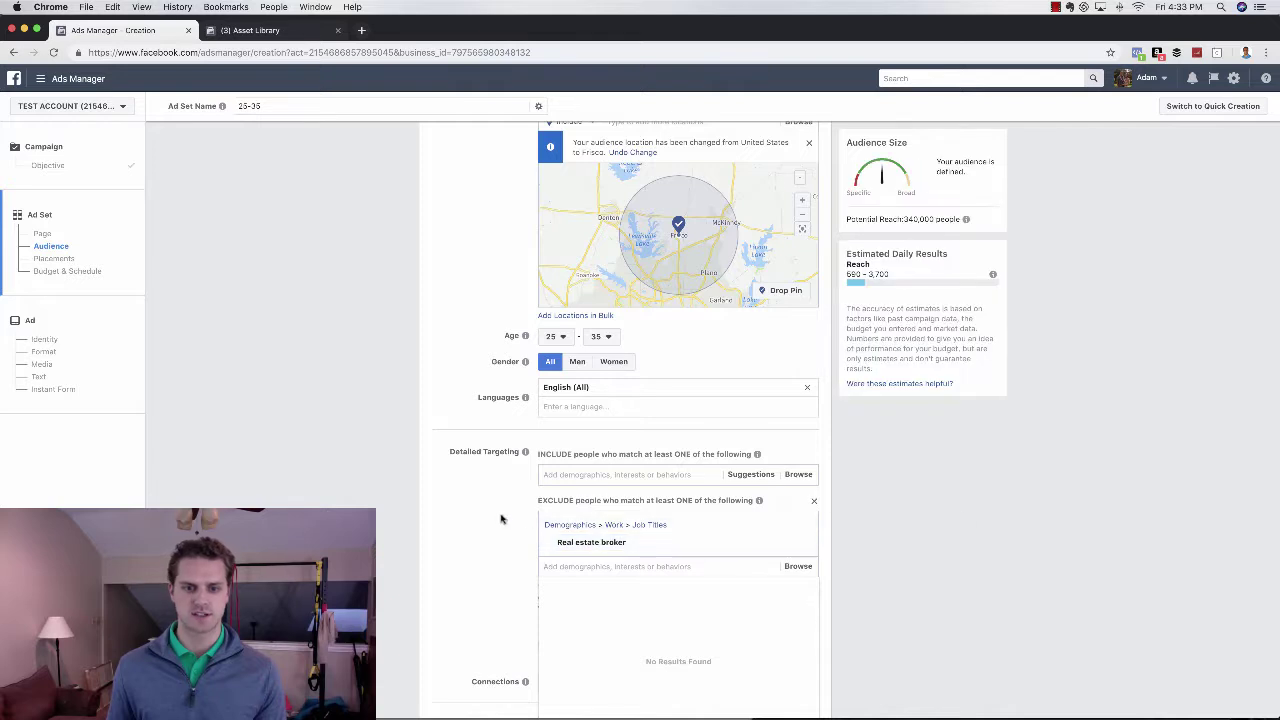
scroll(576, 511, down, 1)
Step: Also exclude the National Association of Realtors interest
click(576, 517)
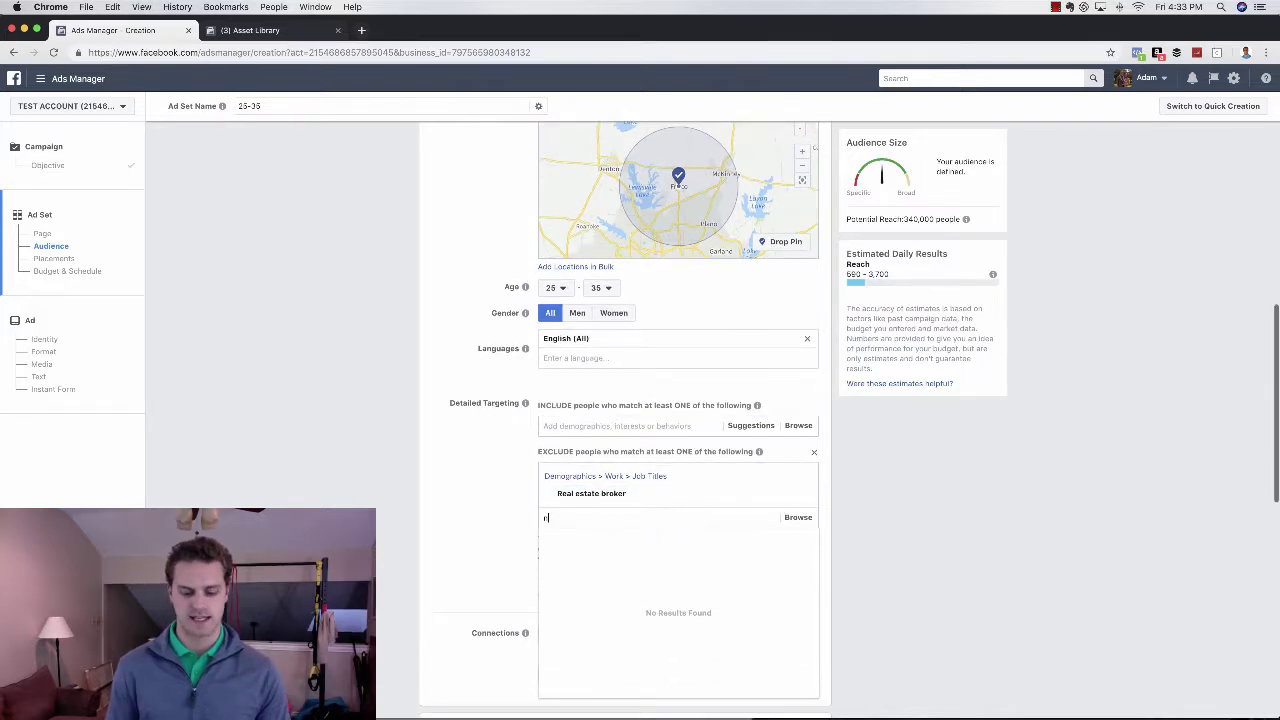
text(national s)
text(ssociation of real)
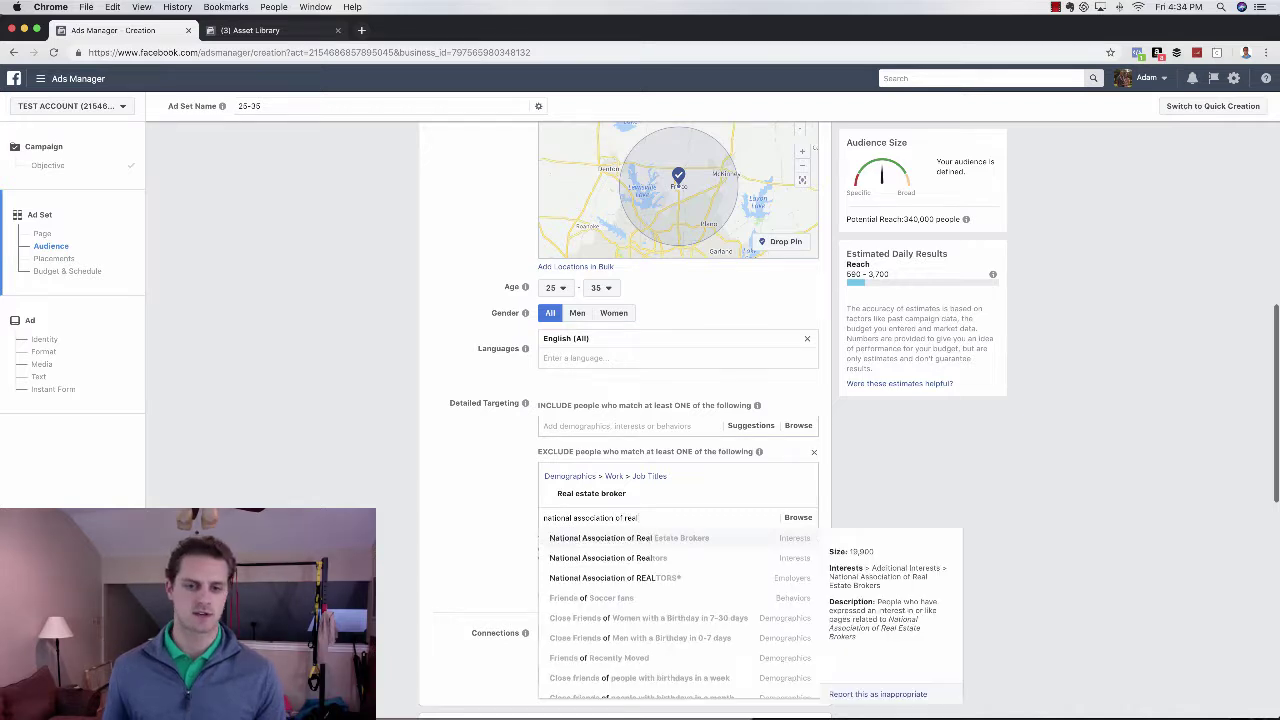
click(678, 530)
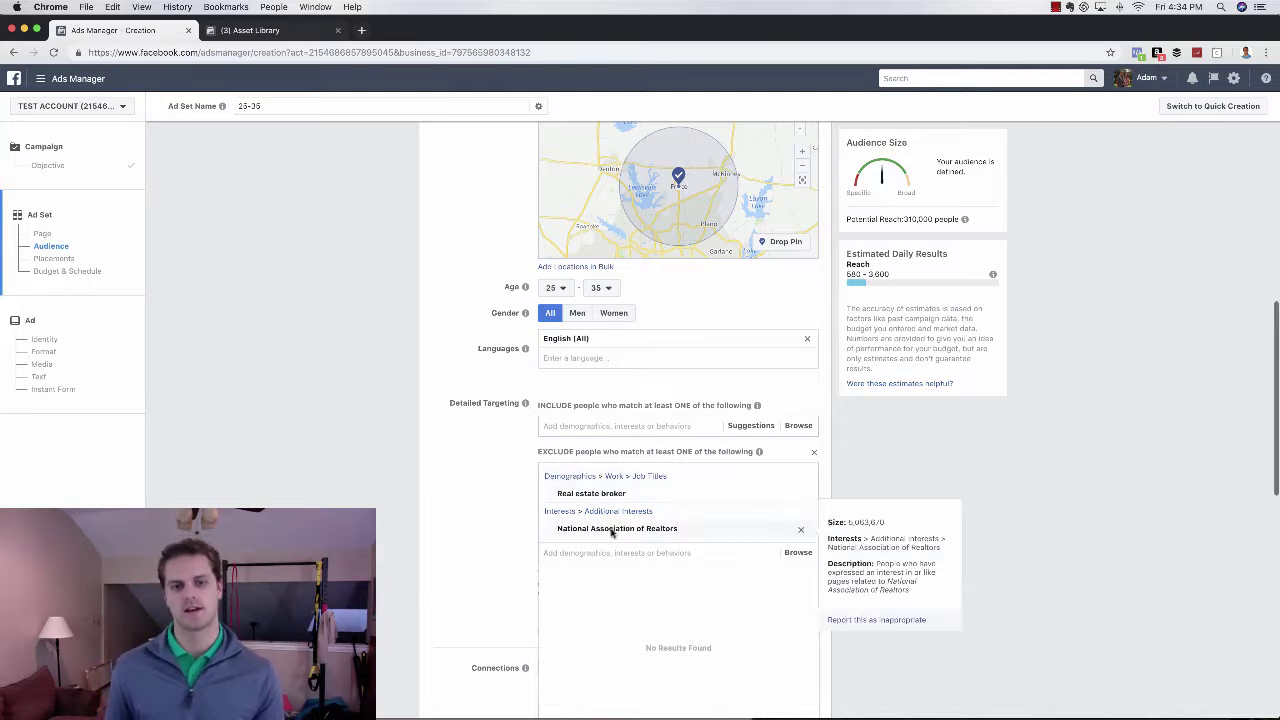
mouse_move(612, 492)
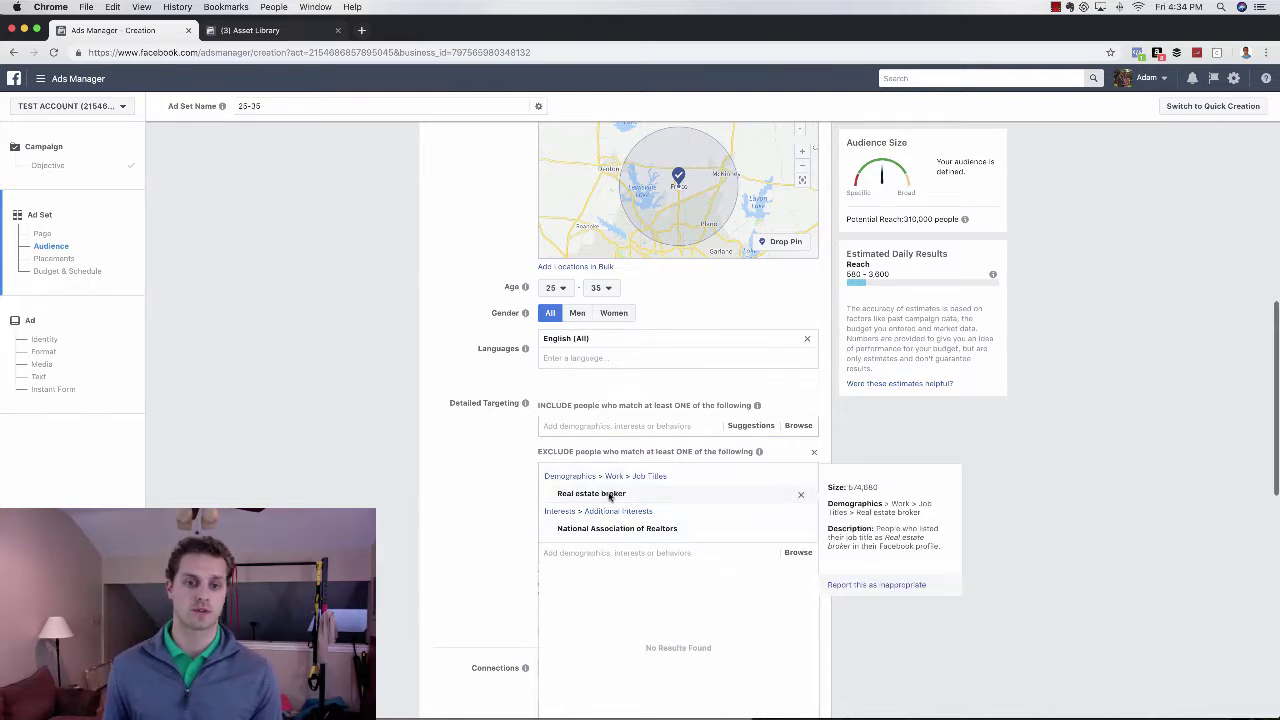
mouse_move(651, 527)
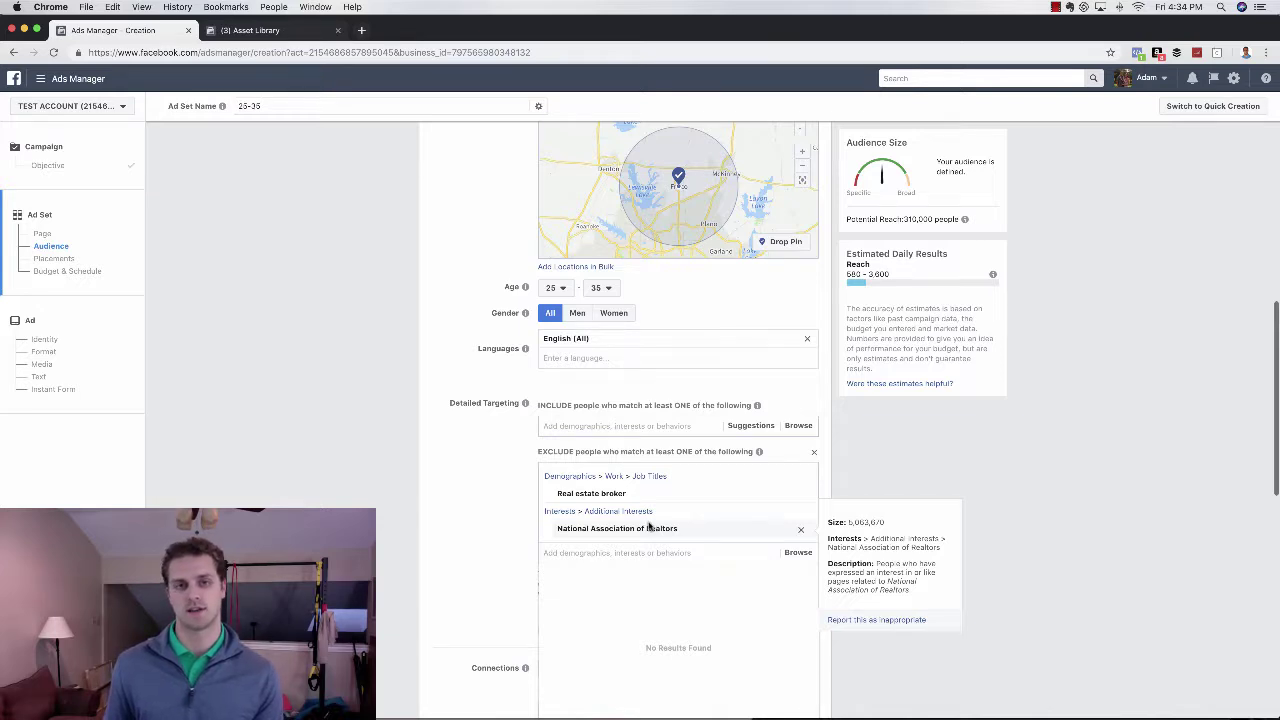
Step: Remove the Real estate broker exclusion and browse Demographics > Education > Education Level
click(801, 491)
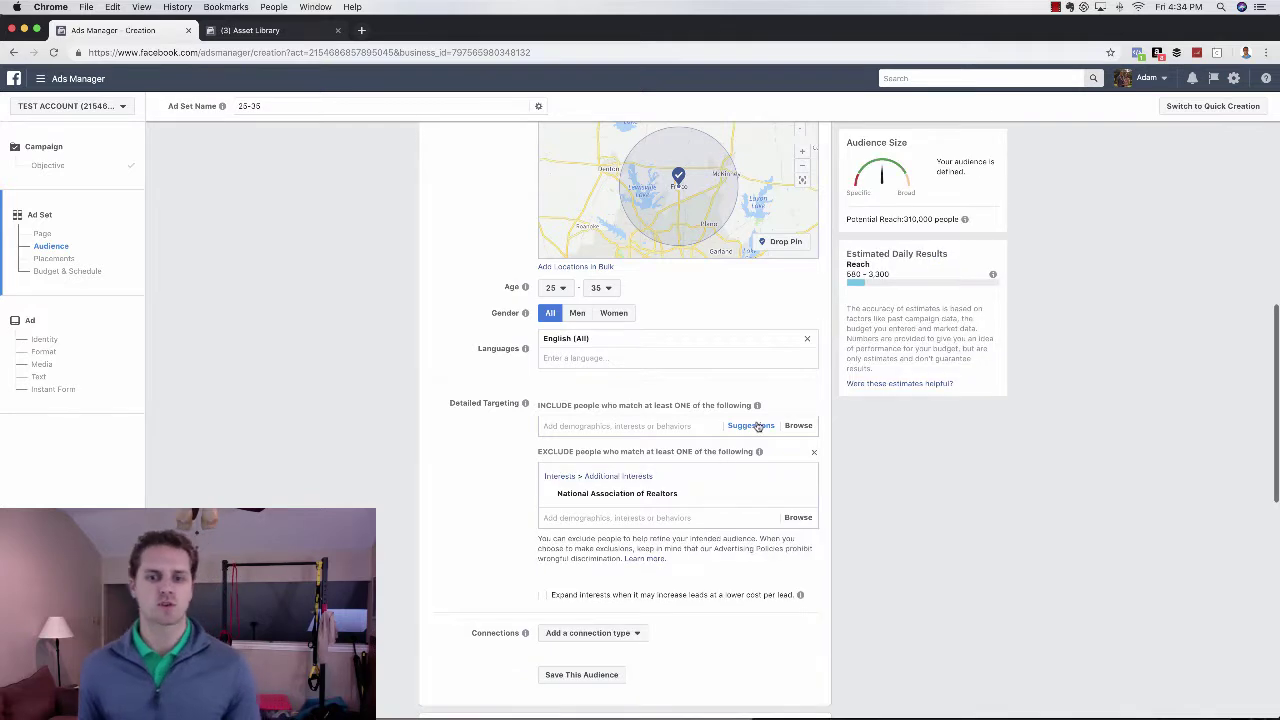
click(798, 426)
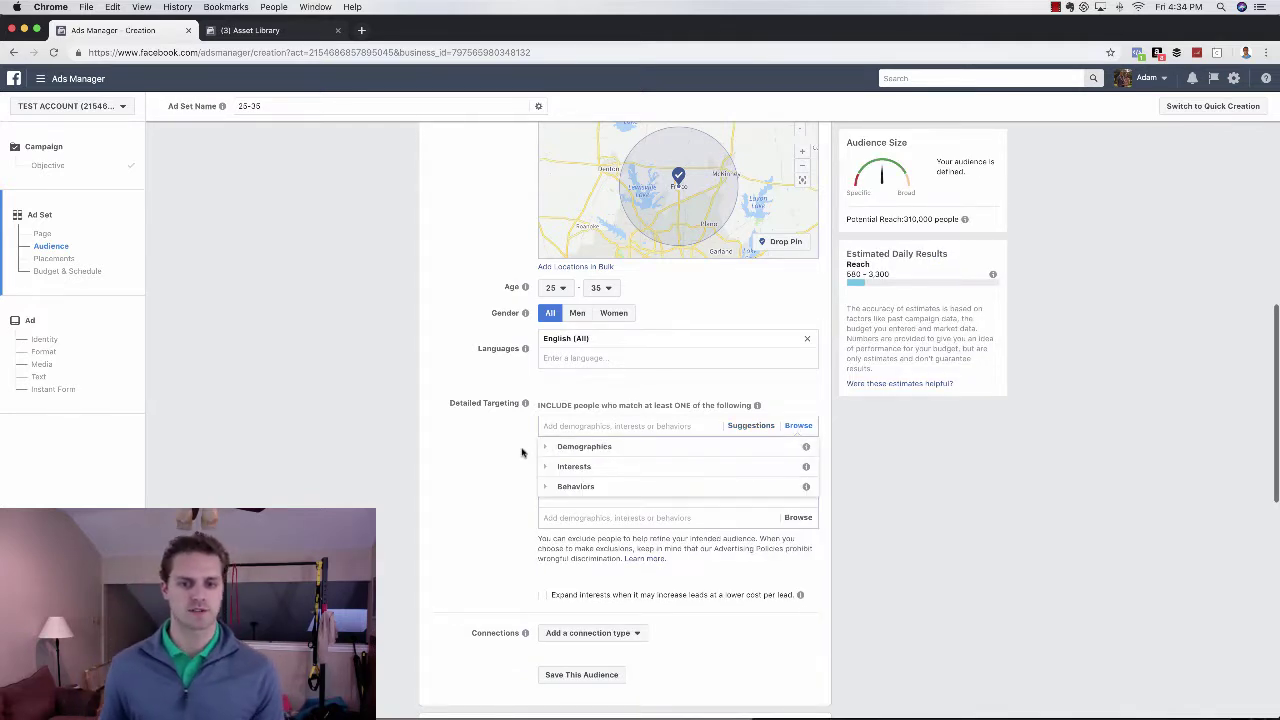
click(545, 448)
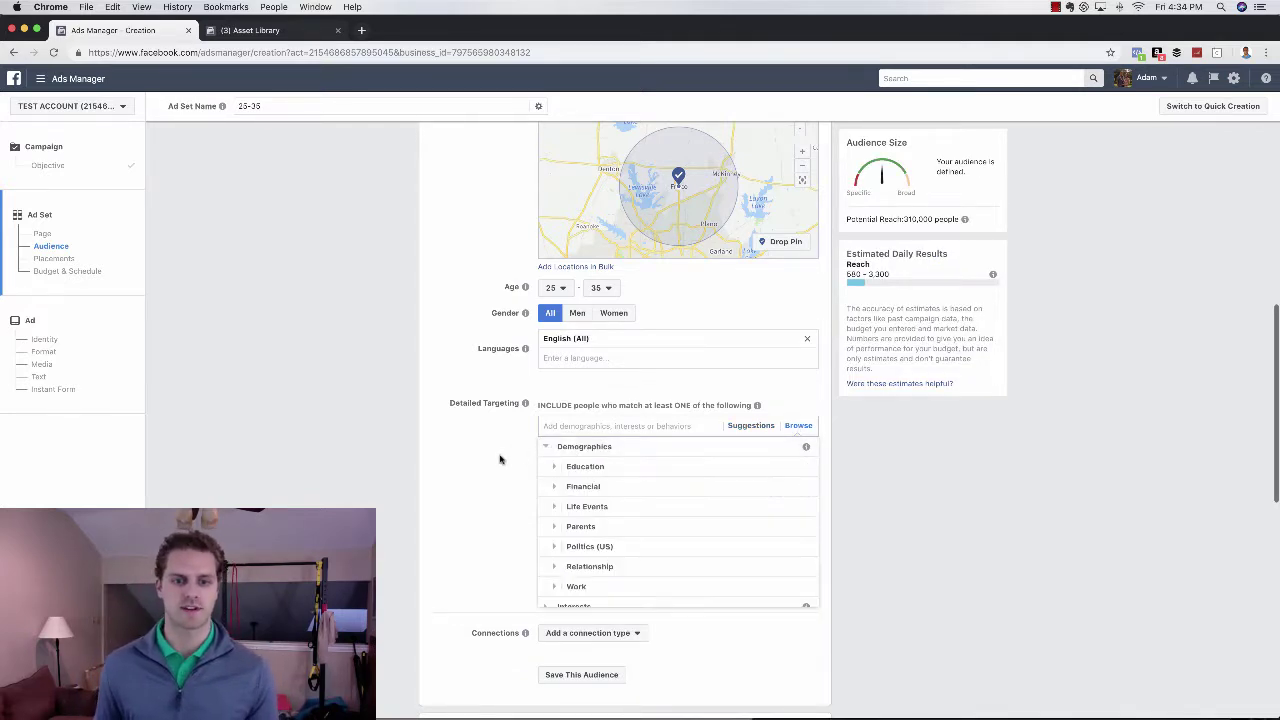
scroll(540, 445, down, 2)
click(553, 378)
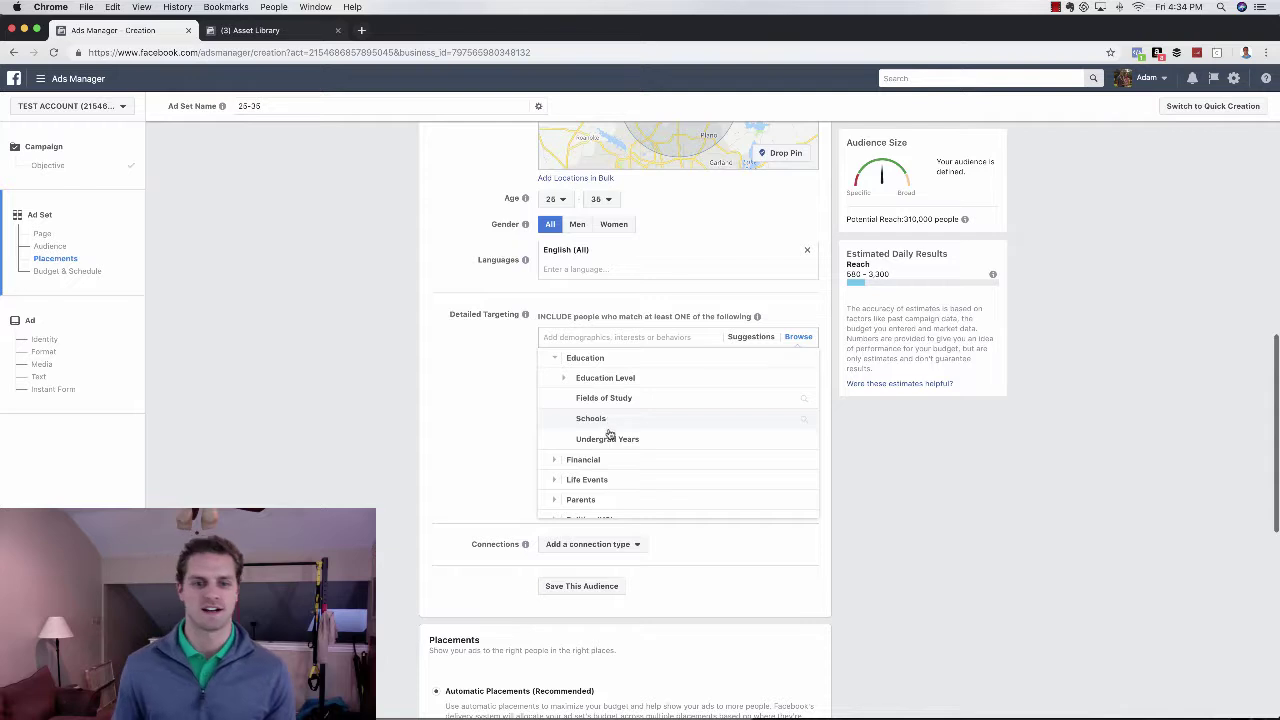
click(563, 381)
mouse_move(637, 418)
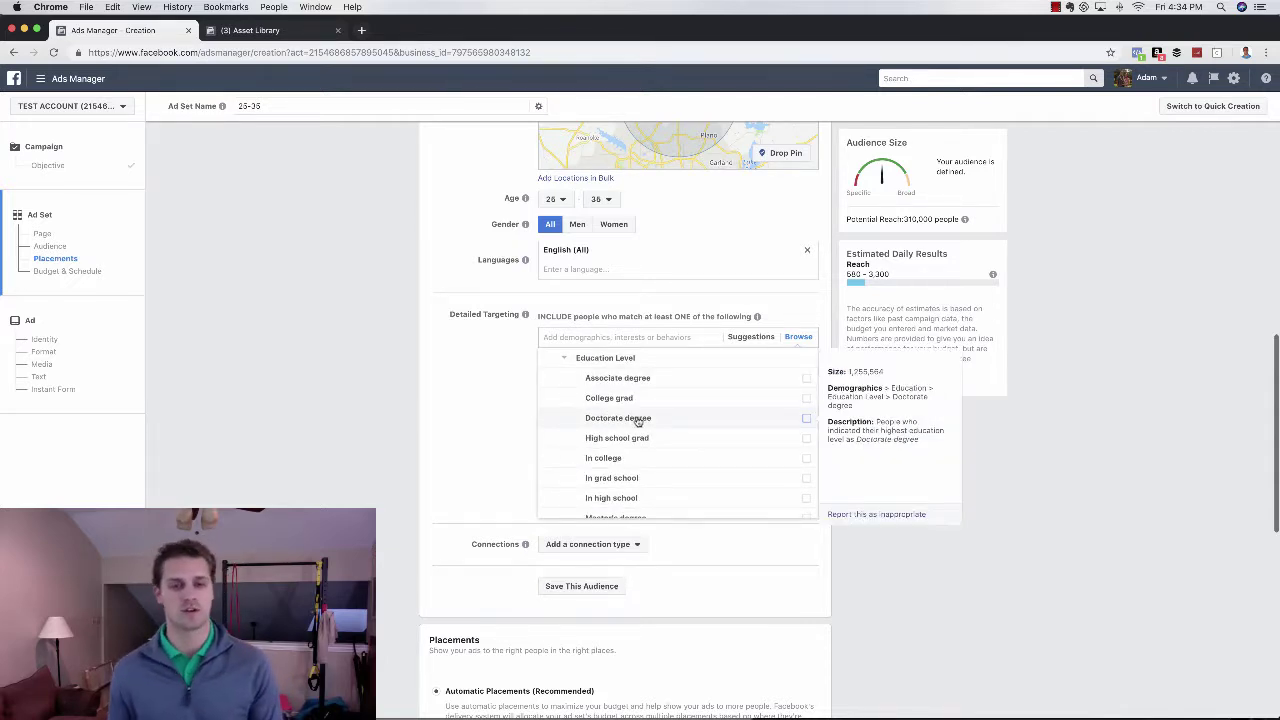
click(564, 358)
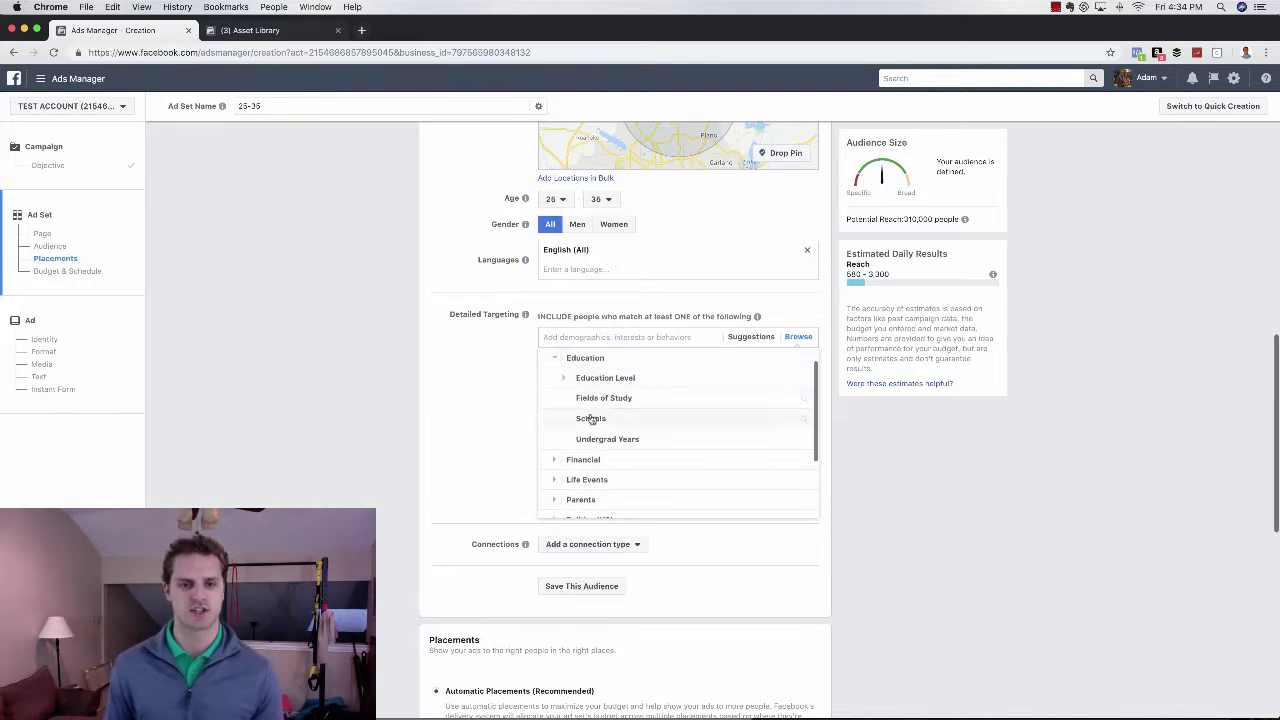
Step: Browse the Financial and Life Events categories, then switch to the Asset Library audiences page
click(554, 459)
scroll(597, 458, down, 1)
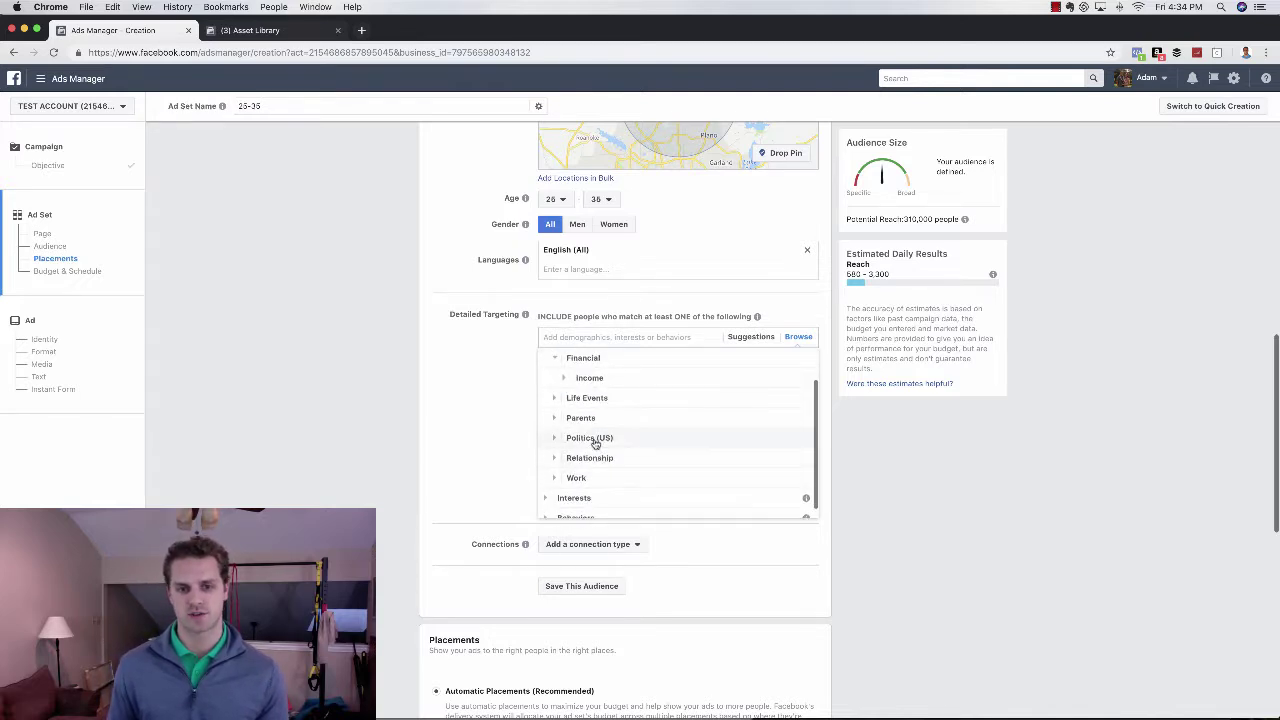
scroll(600, 445, up, 1)
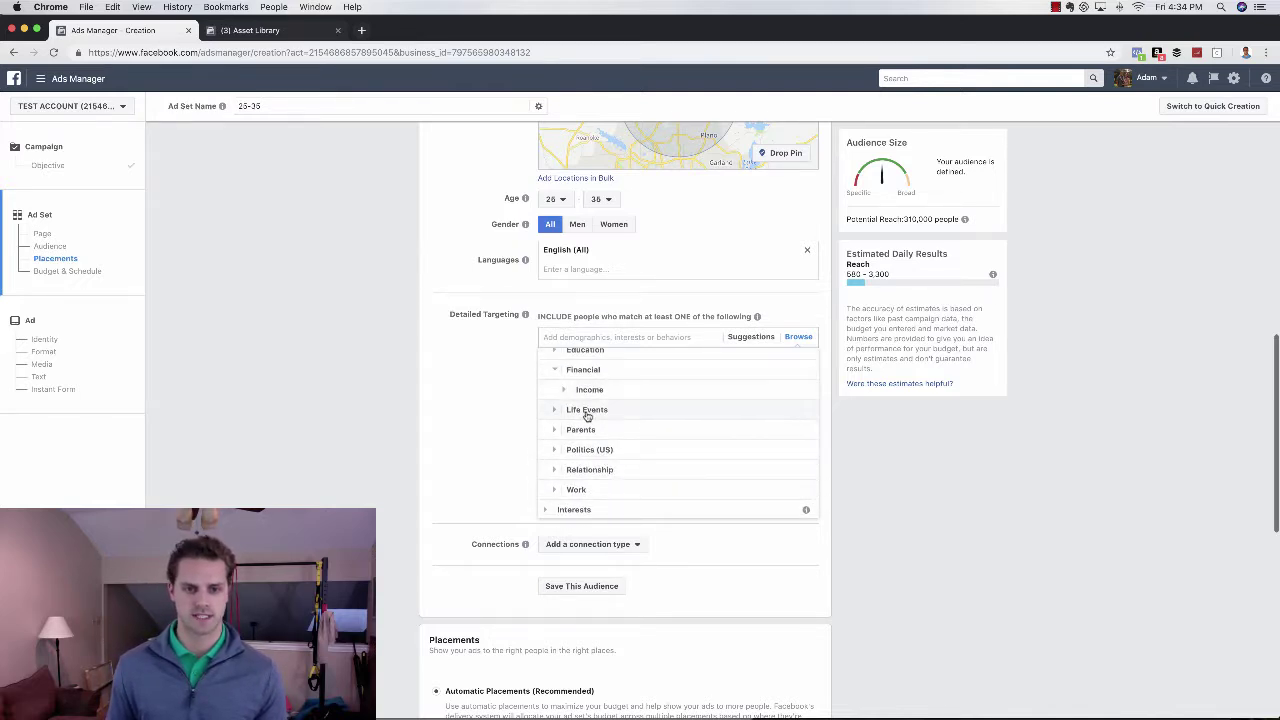
click(555, 412)
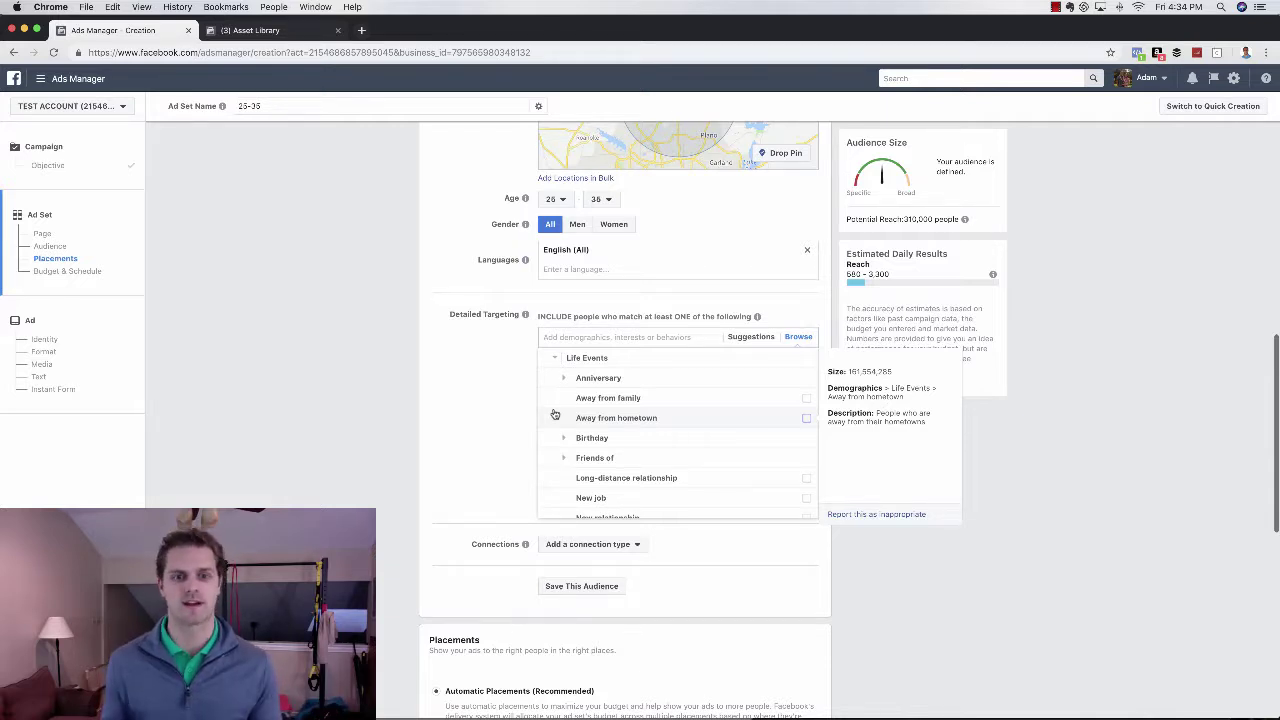
click(555, 358)
scroll(660, 489, down, 1)
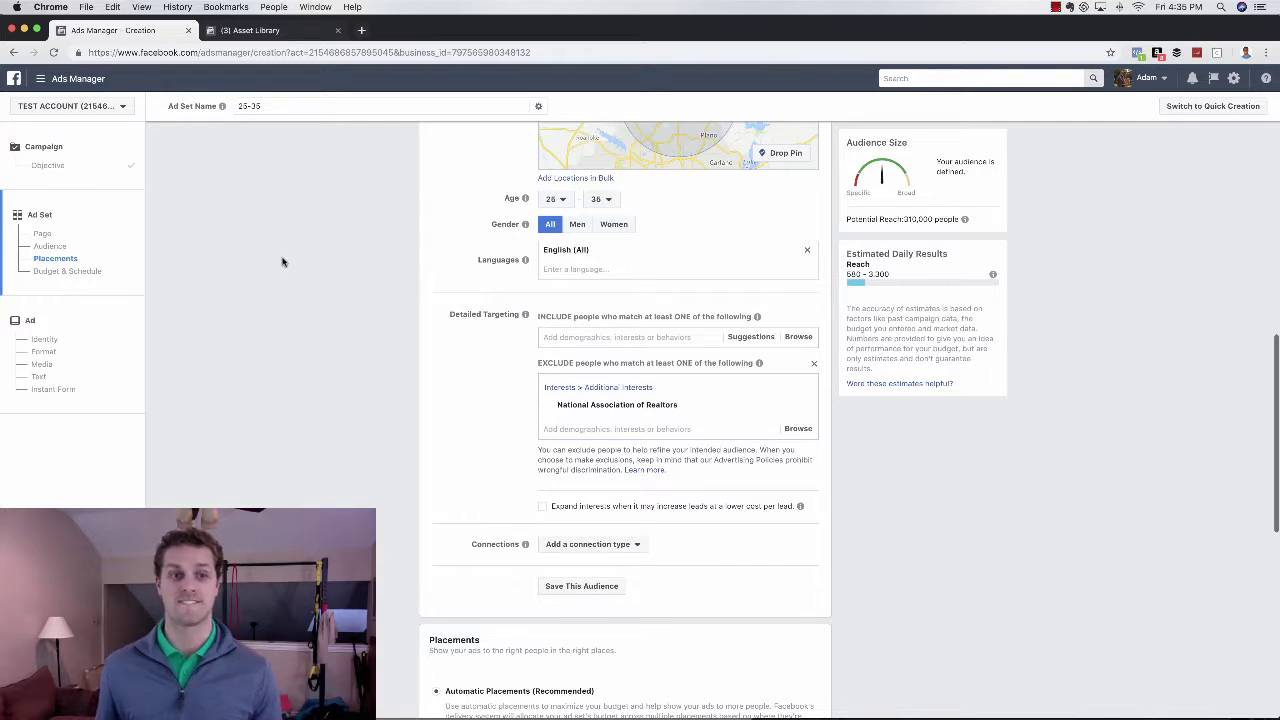
click(252, 32)
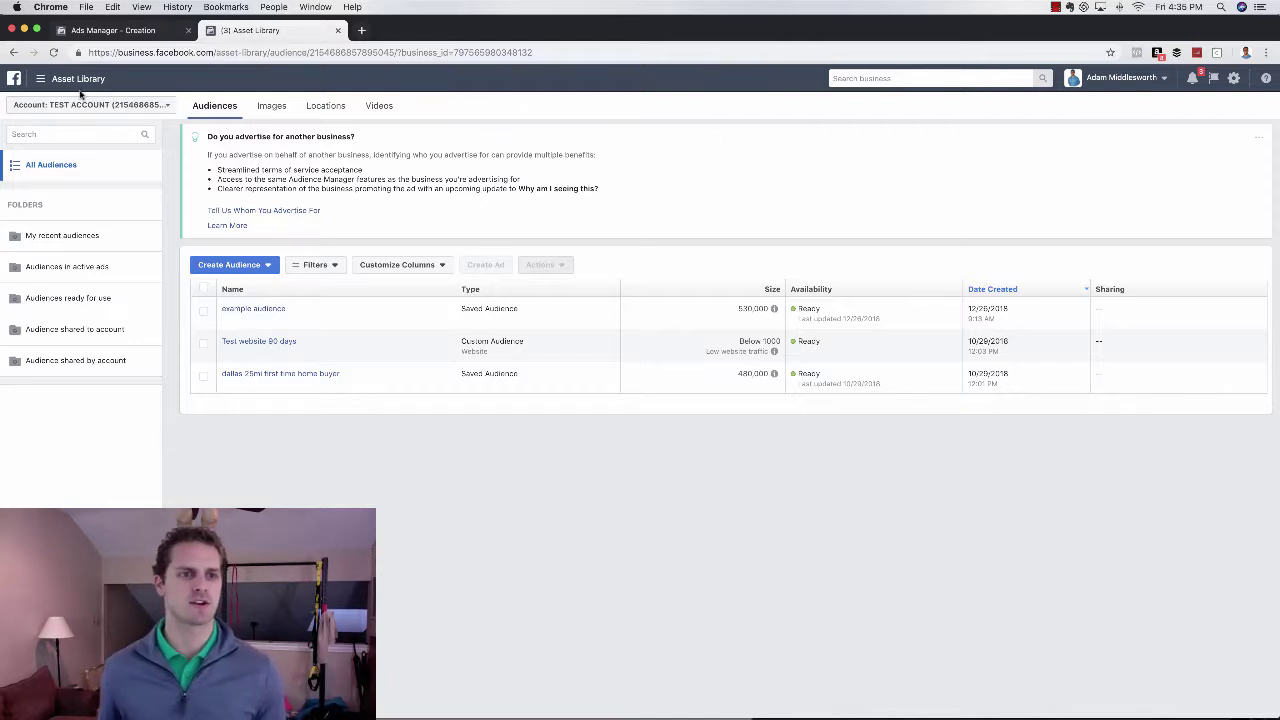
Step: Go to Audiences from the business tools menu and choose Create Audience > Custom Audience
click(38, 80)
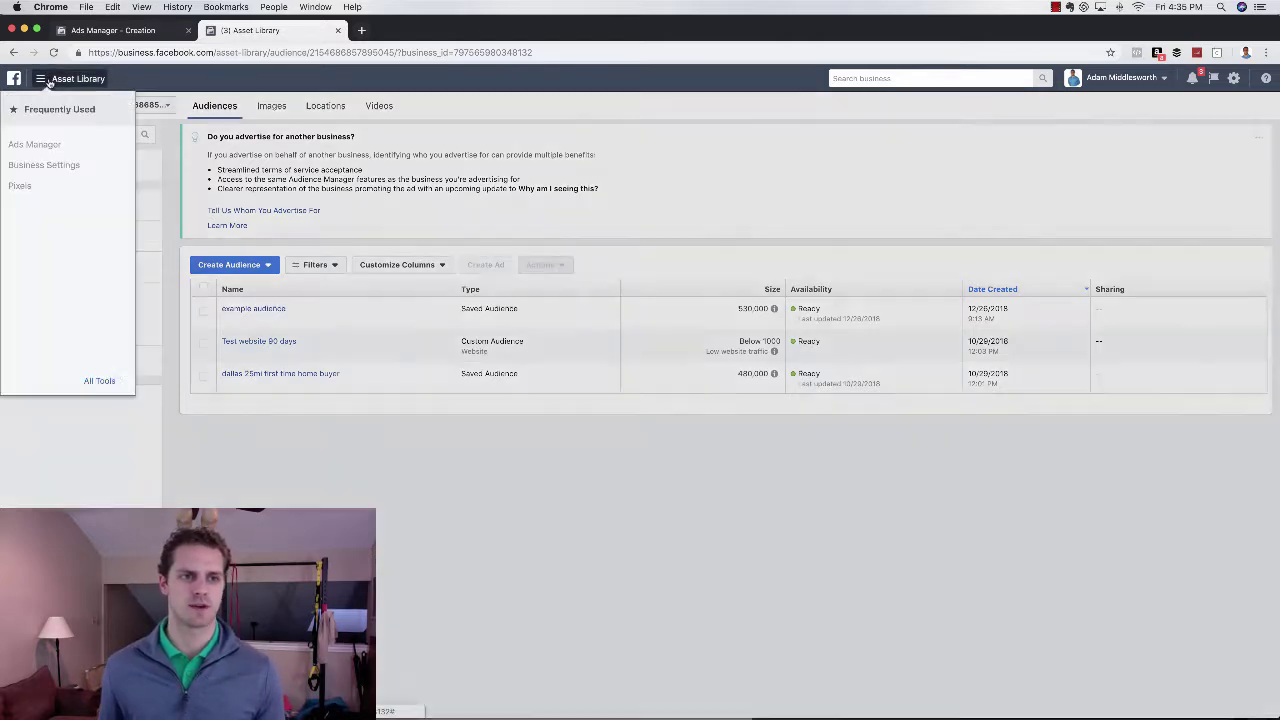
click(92, 380)
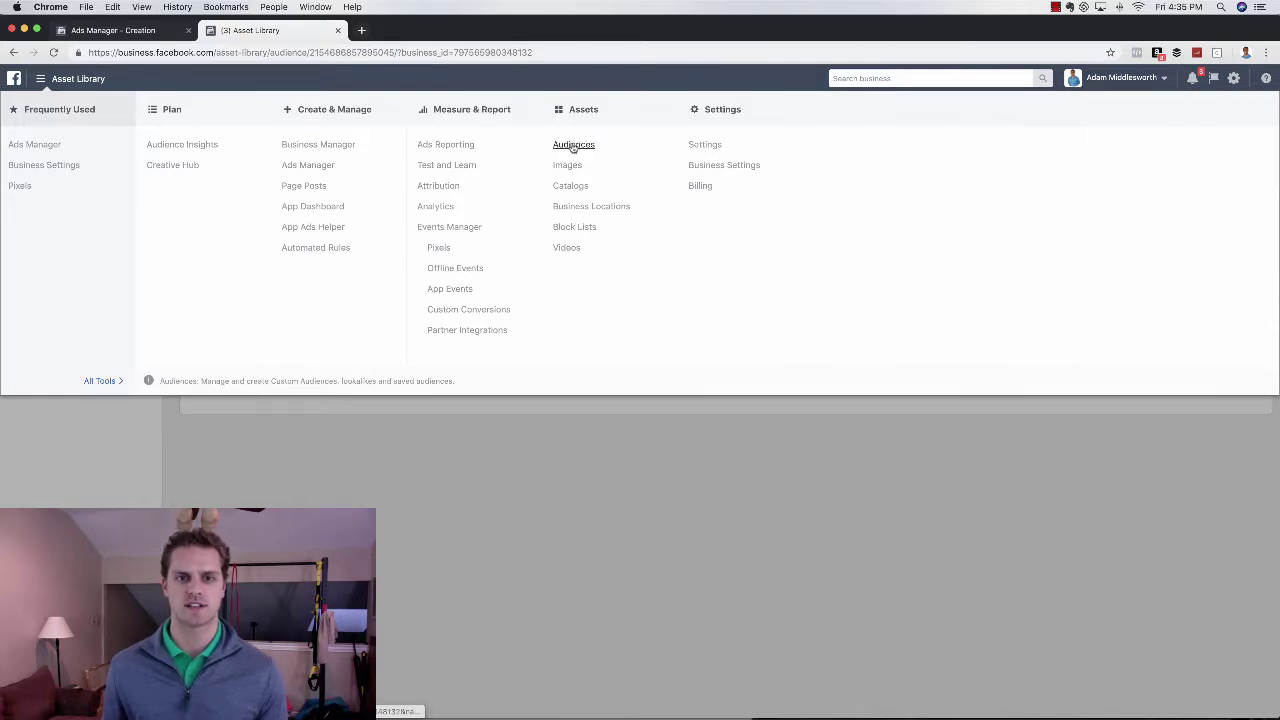
click(672, 493)
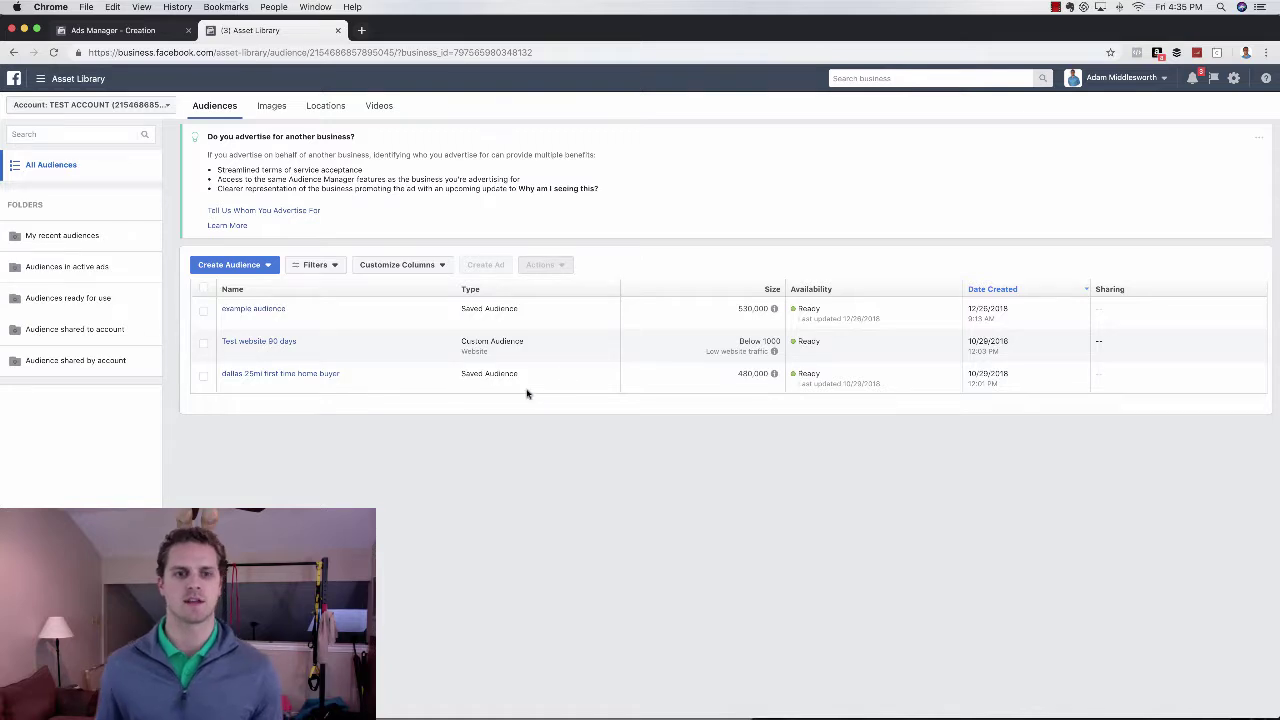
click(251, 268)
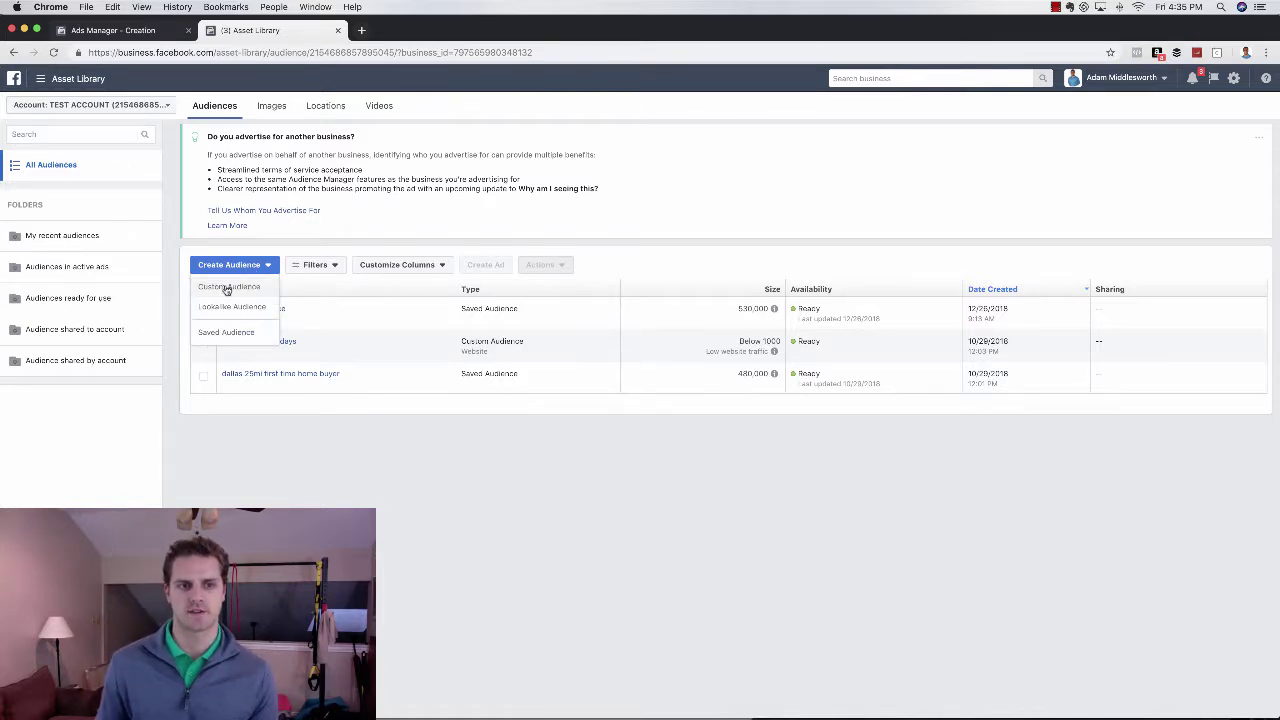
click(228, 288)
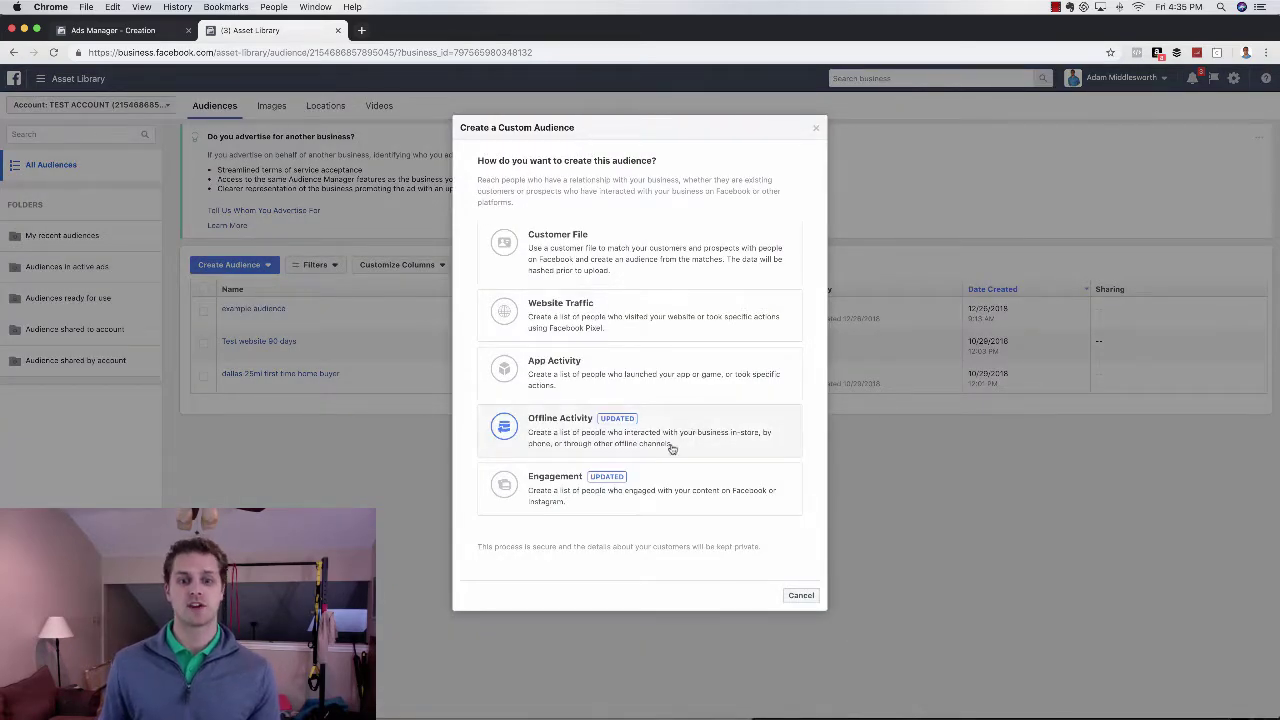
Step: Choose Engagement as the source, then Instagram business profile
click(622, 489)
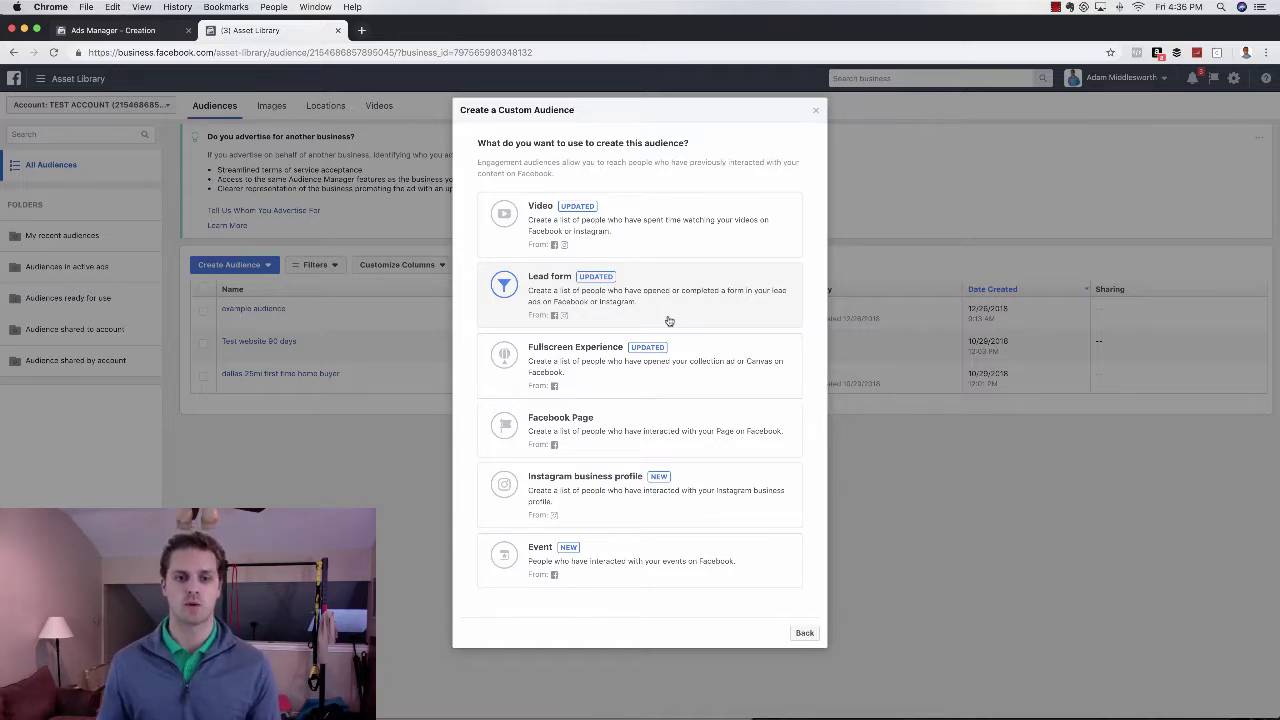
click(610, 498)
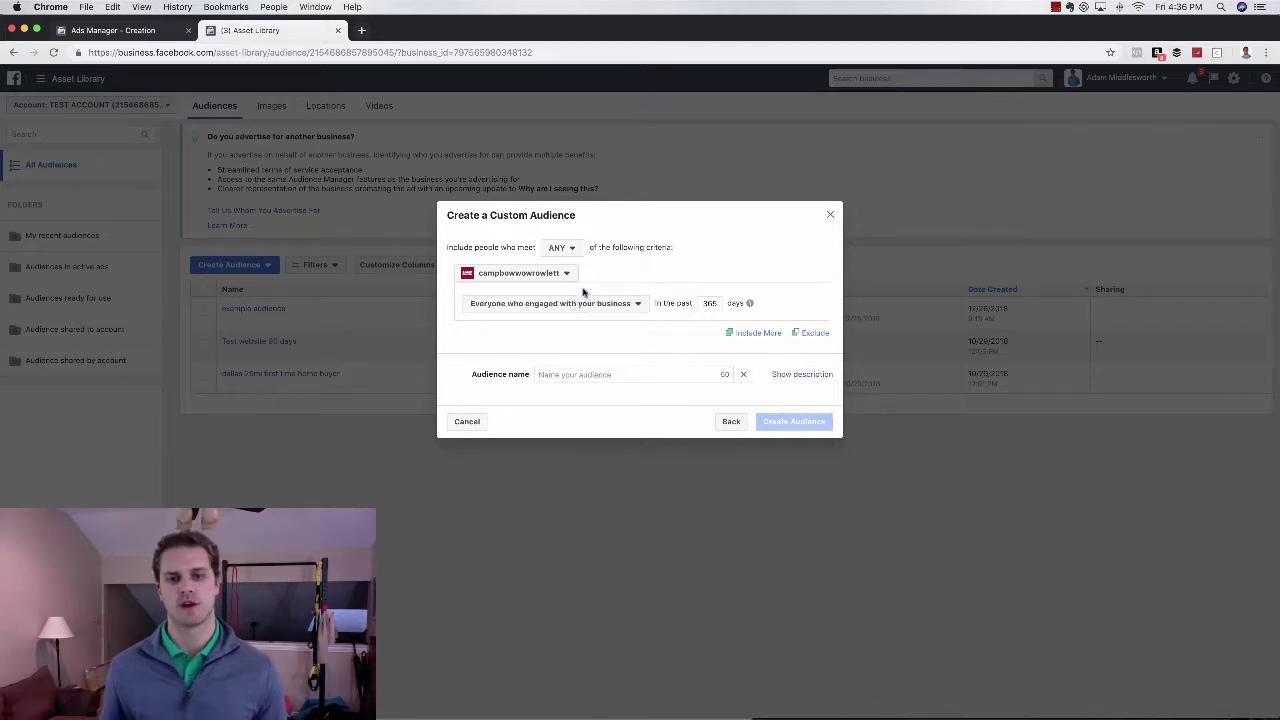
Step: Keep the current account and 'Everyone who engaged with your business', naming it 'CBW engaged 365 days'
click(566, 276)
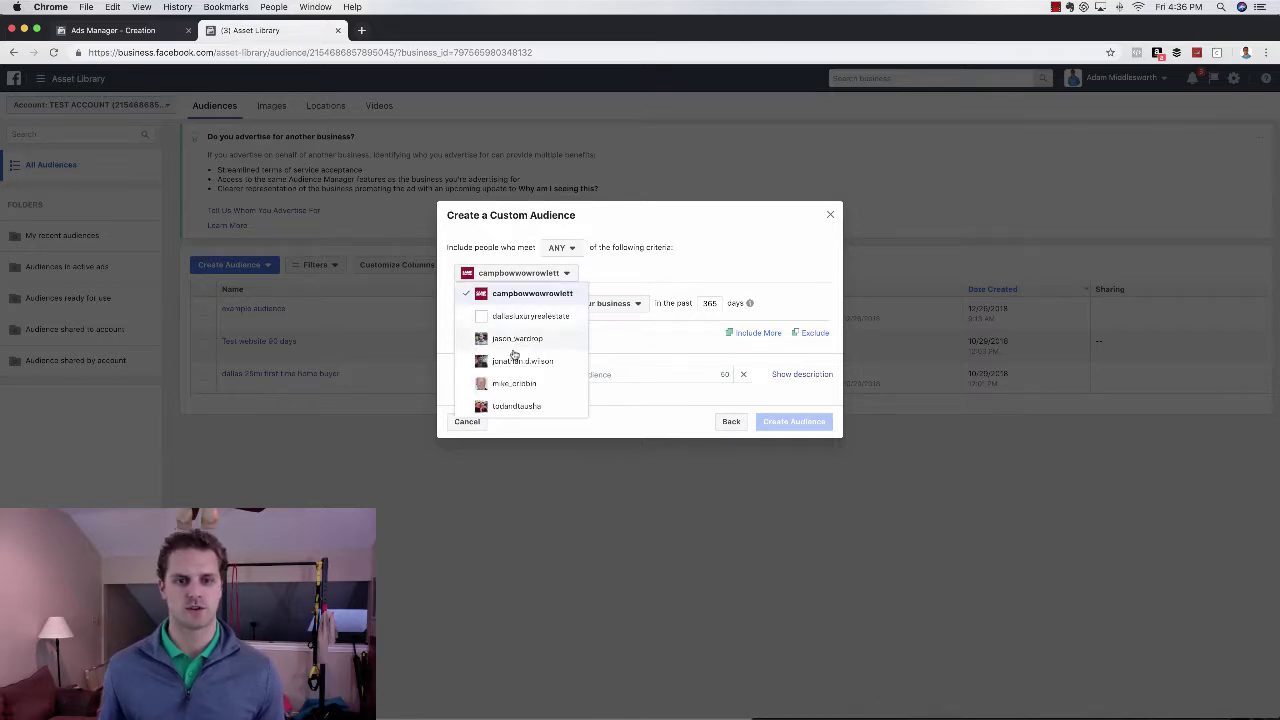
click(623, 275)
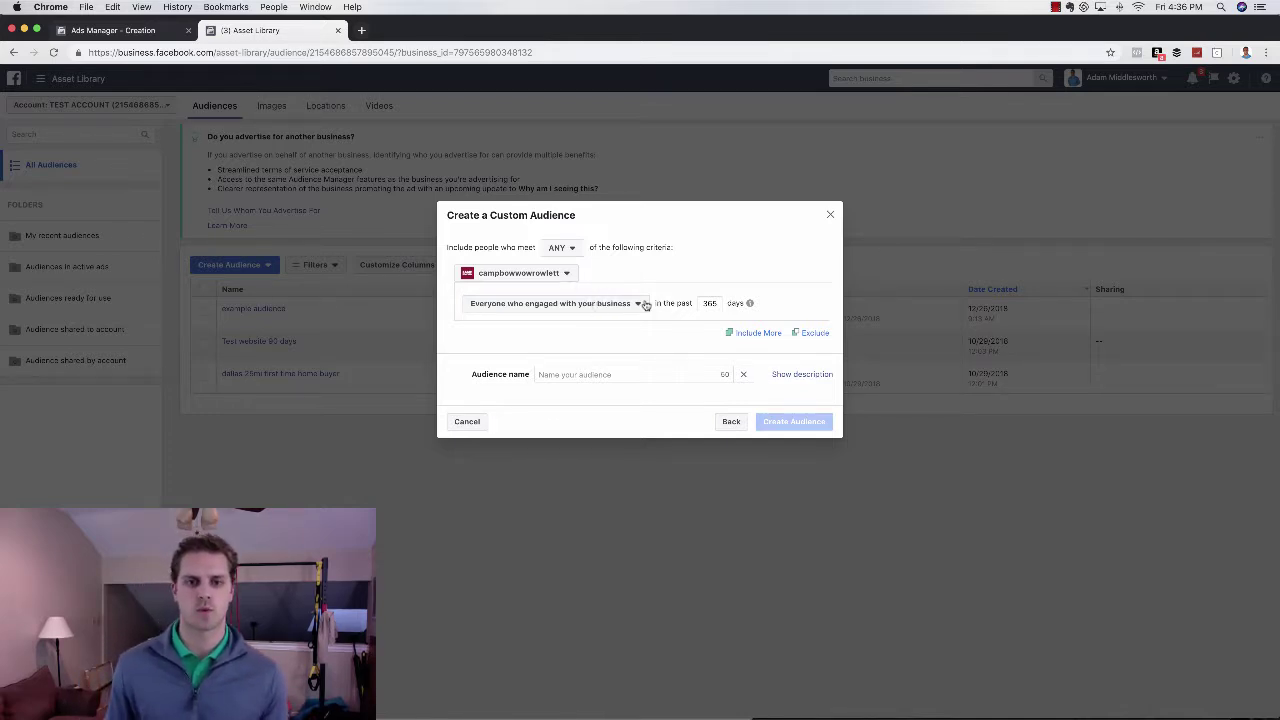
click(640, 305)
click(653, 281)
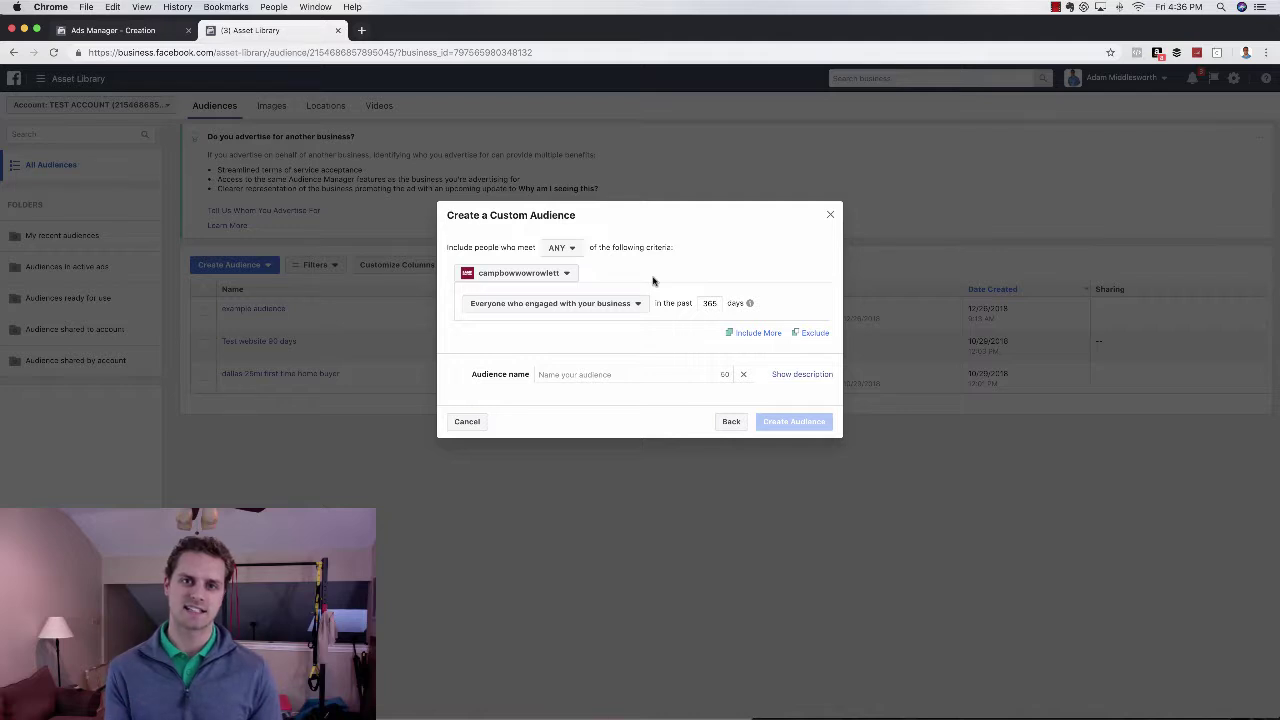
click(584, 375)
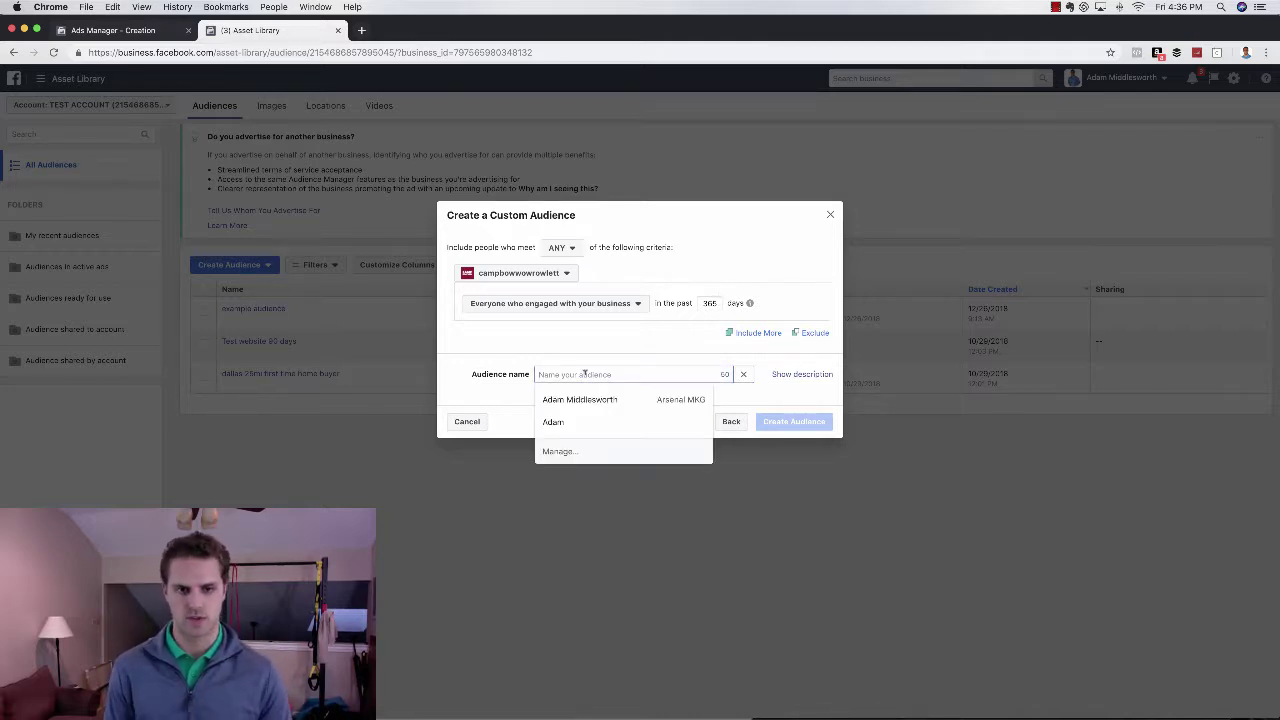
text(CBW )
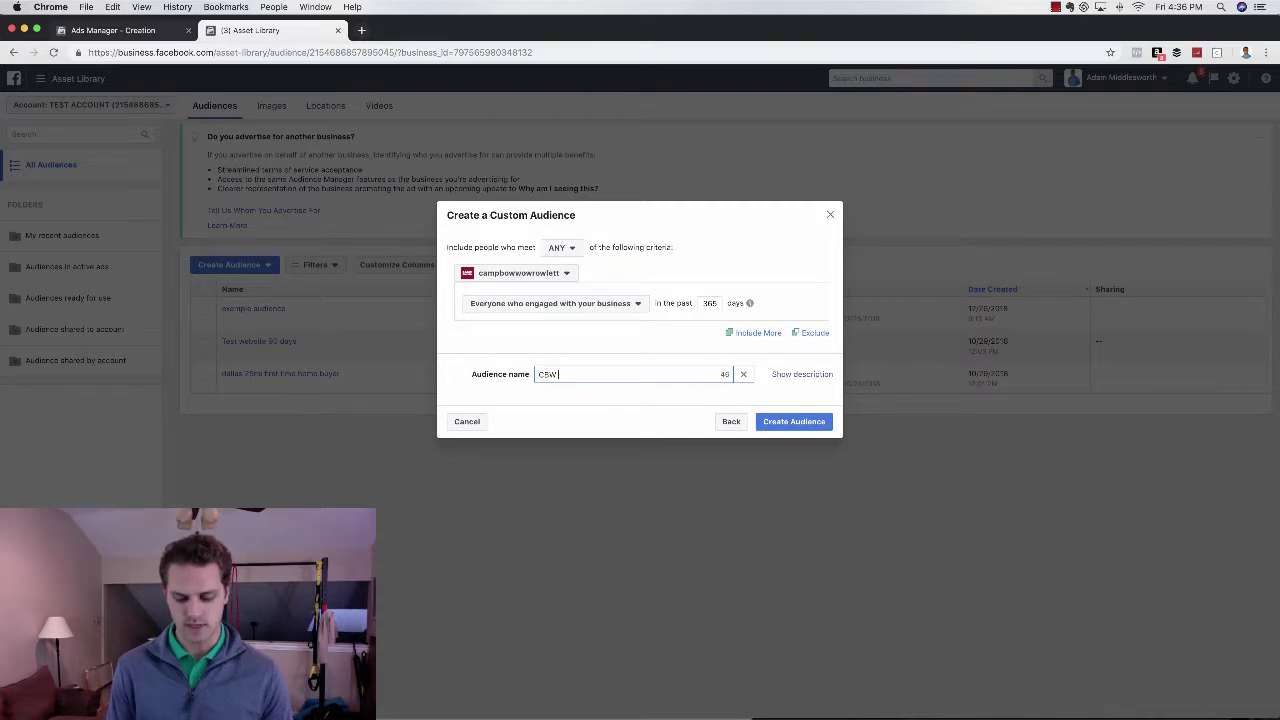
text(365 days)
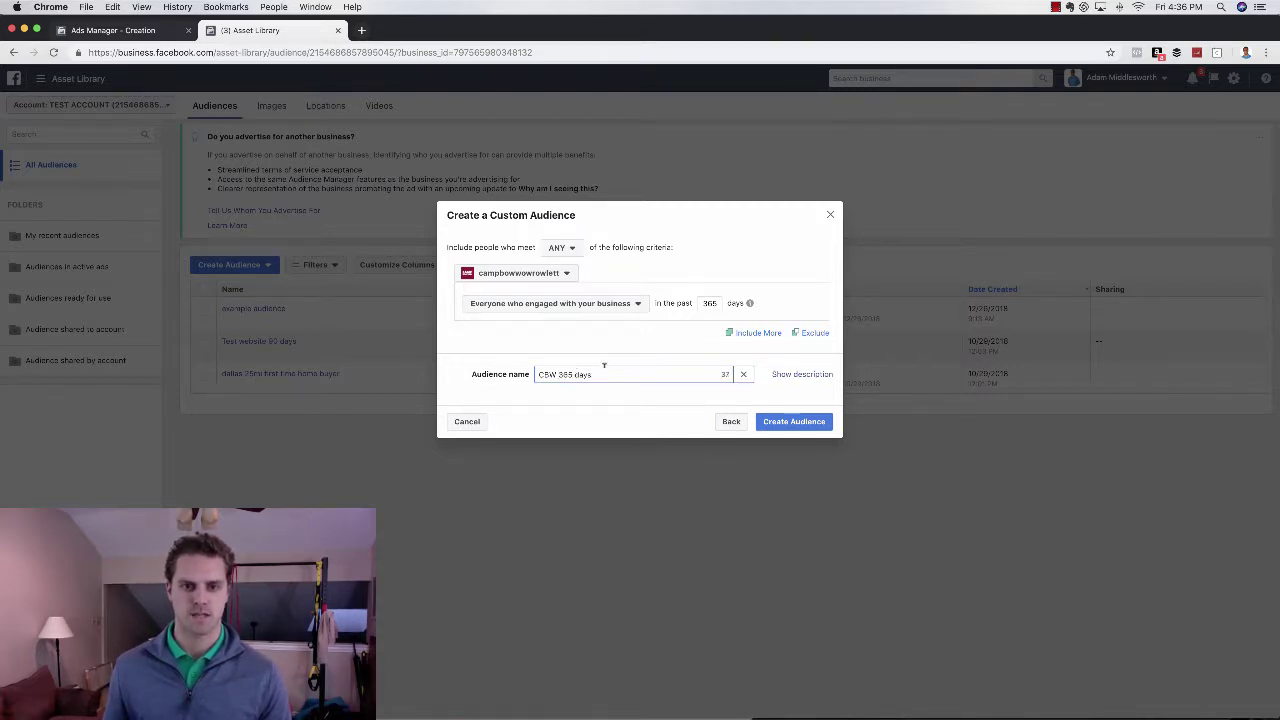
click(559, 374)
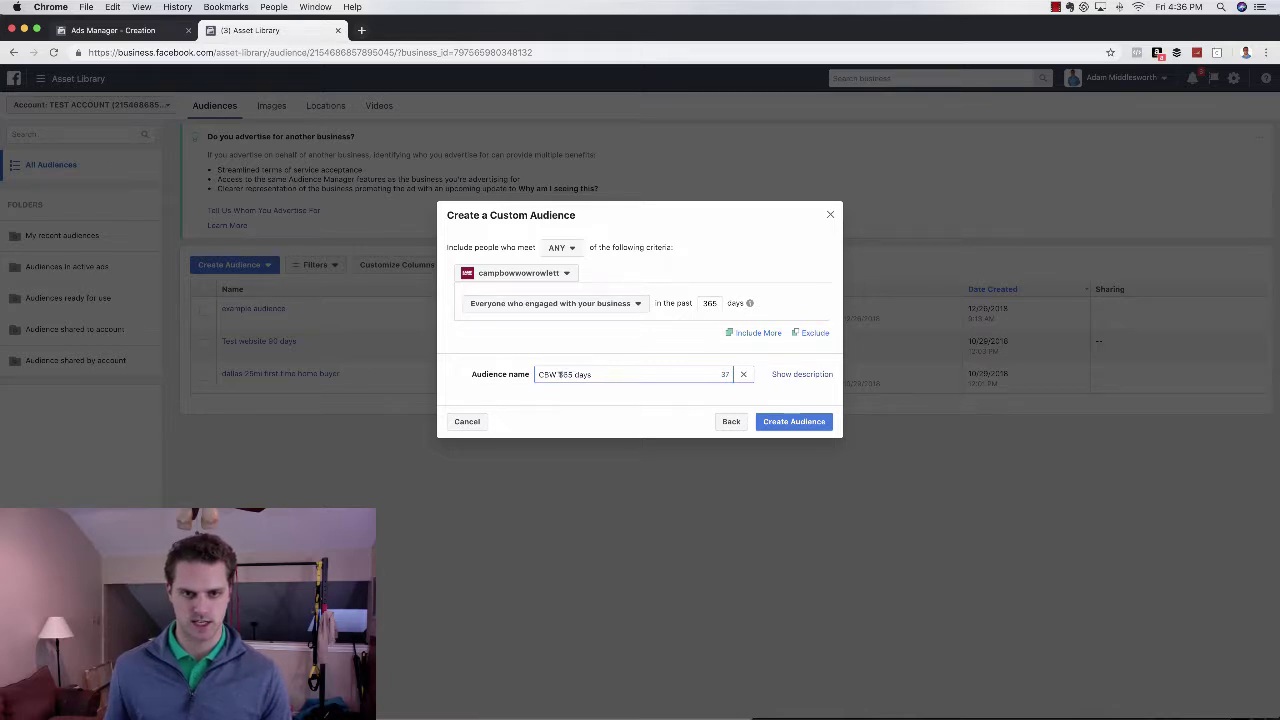
text(engaged)
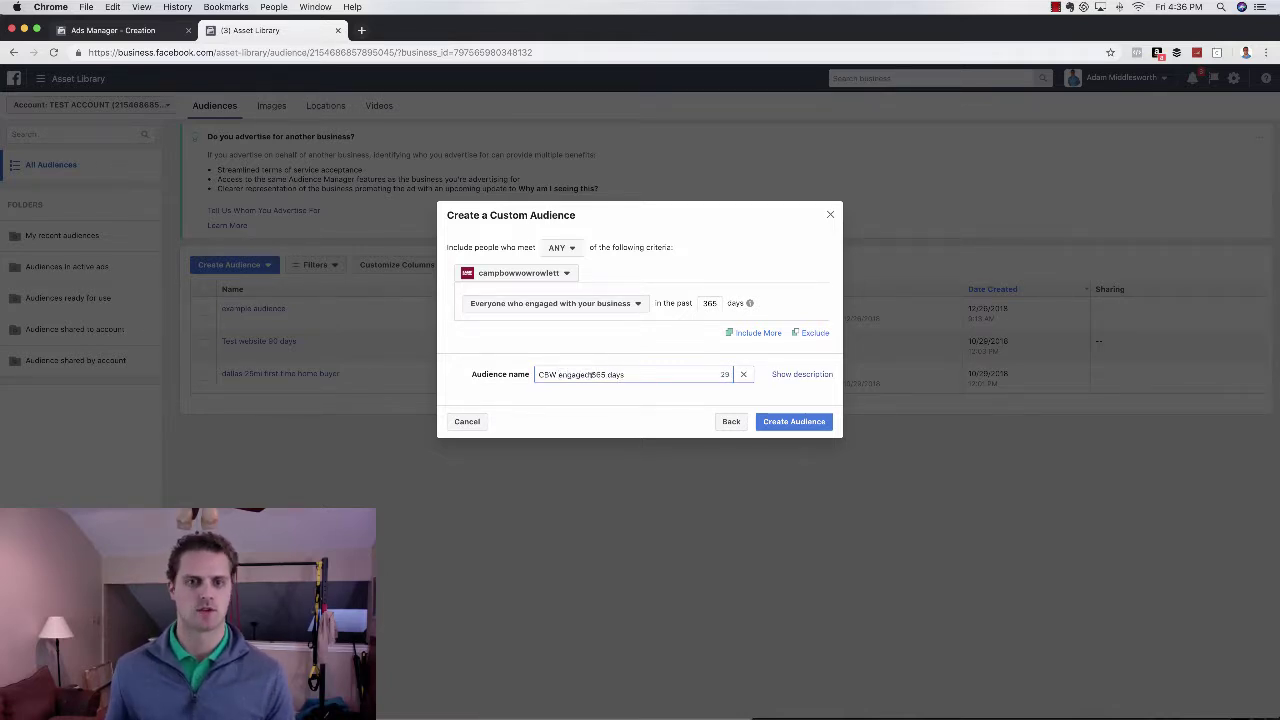
Step: Change the lookback to 30 days and update the name to 'CBW engaged 30 days'
double_click(710, 302)
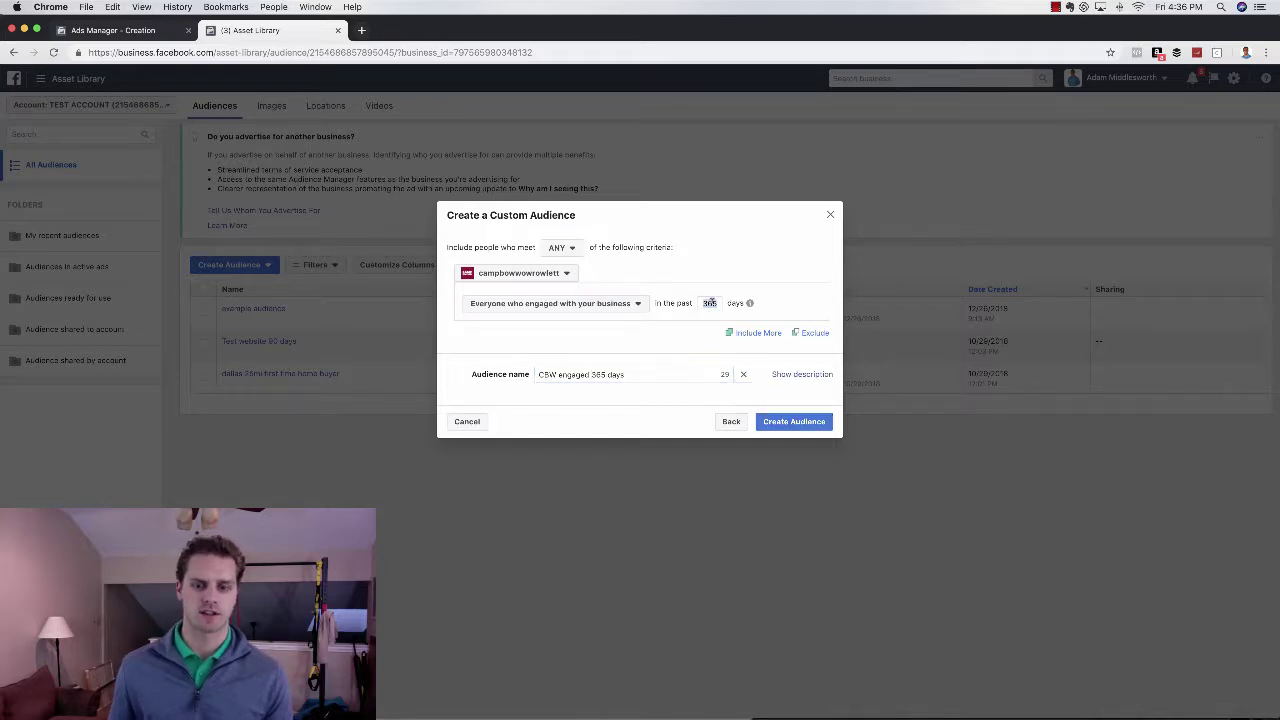
text(90)
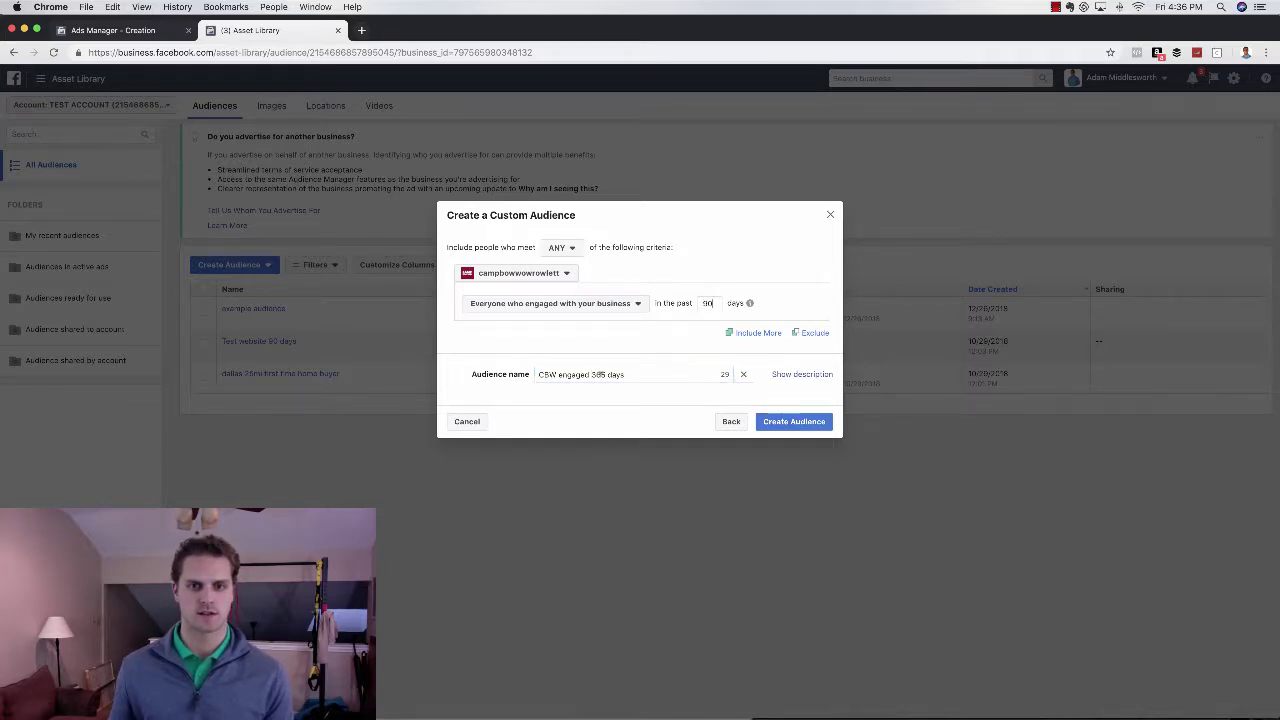
double_click(598, 374)
text(90)
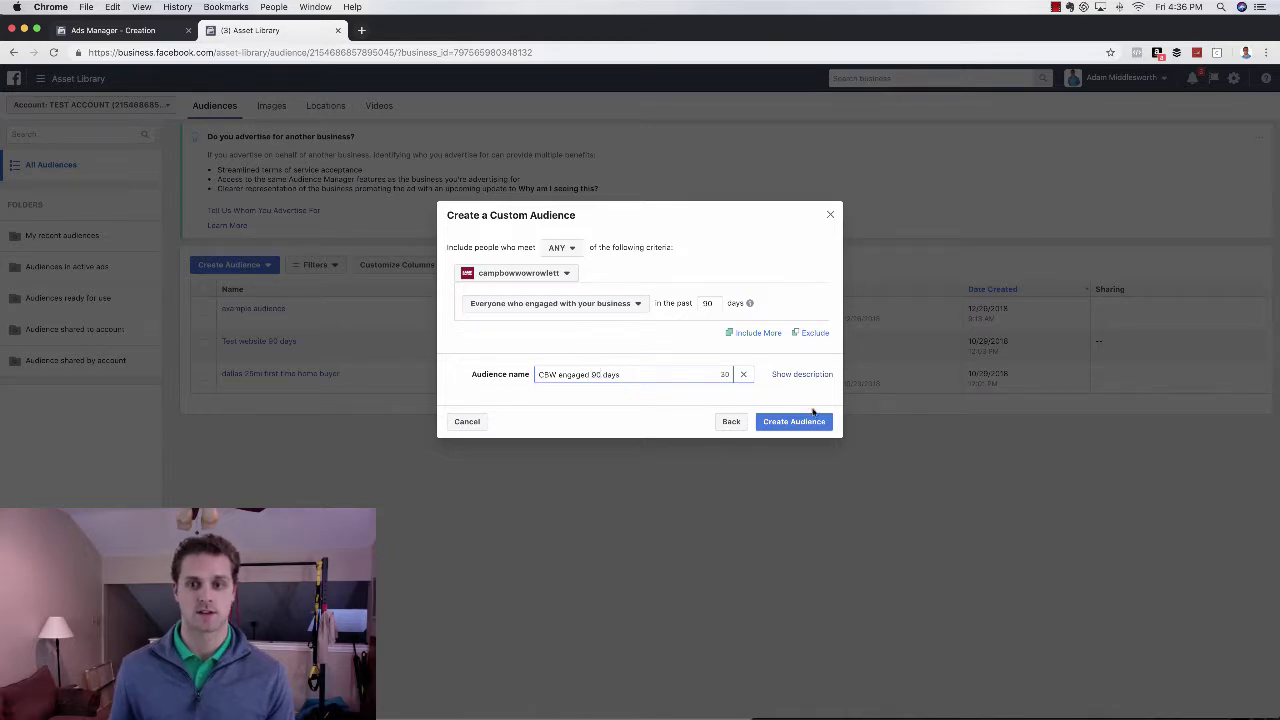
click(707, 302)
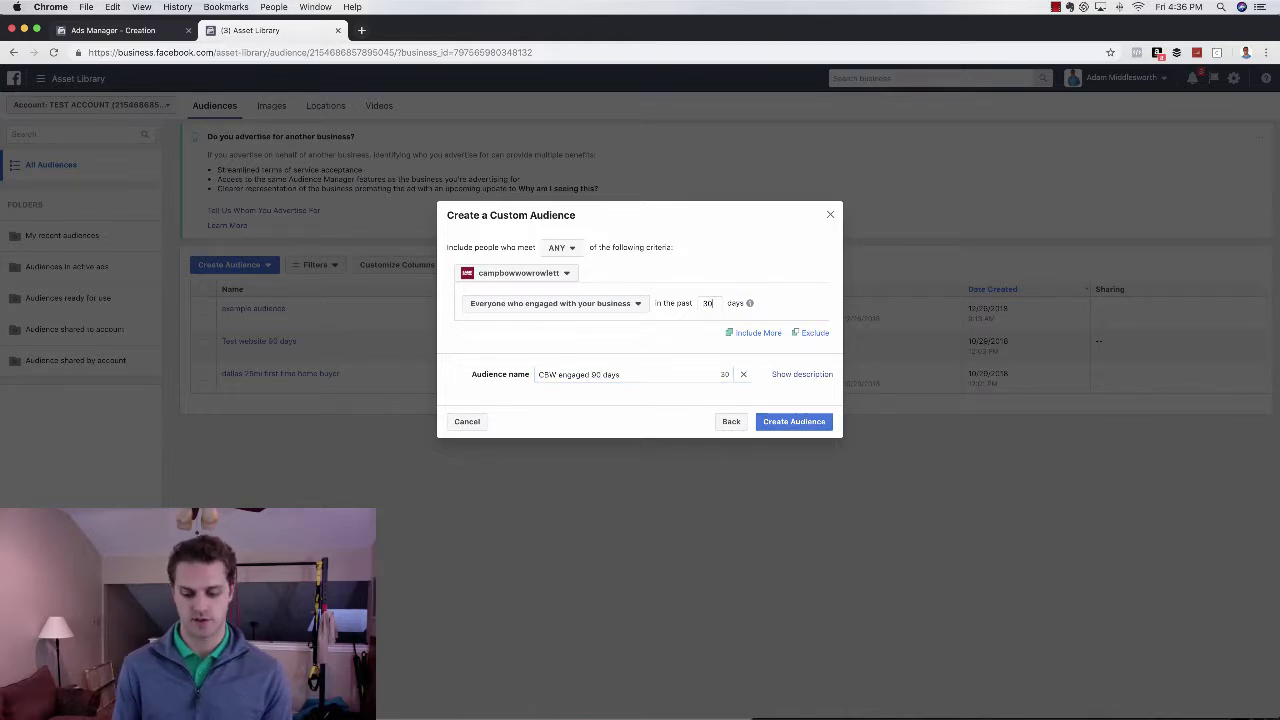
double_click(595, 374)
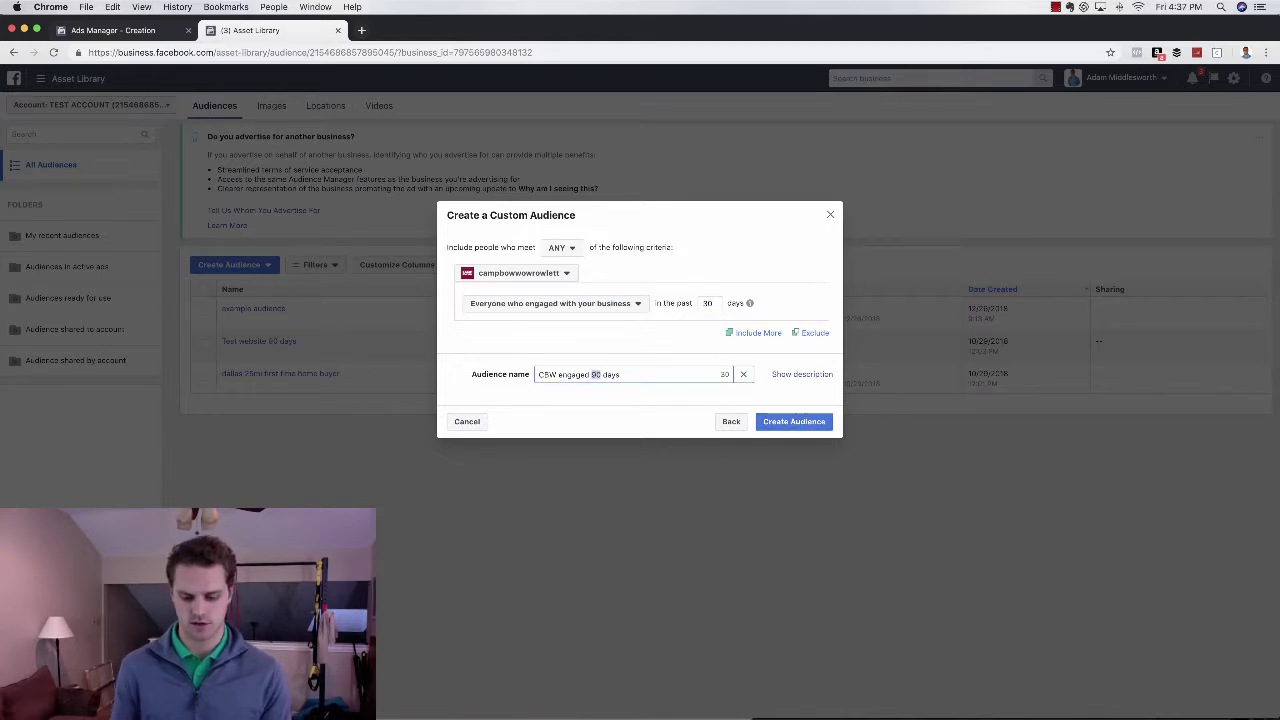
text(30)
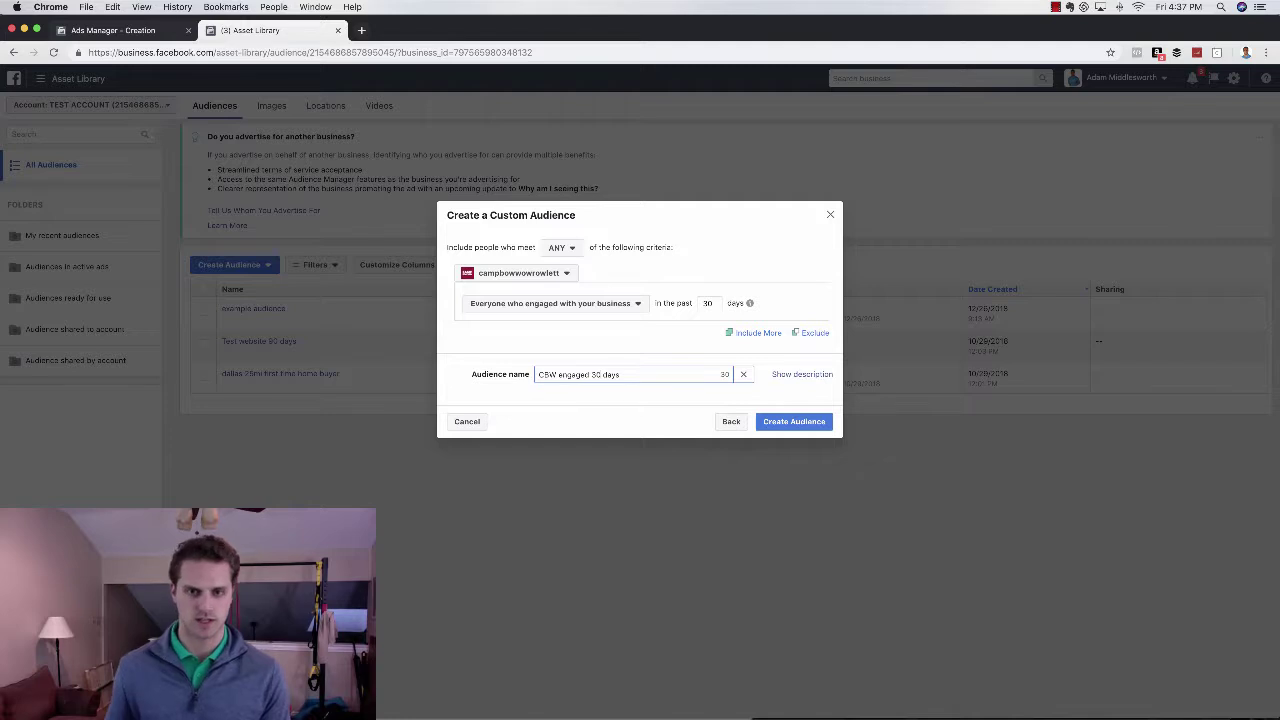
Step: Dismiss the engagement type list and close the Create a Custom Audience dialog unsaved
click(632, 305)
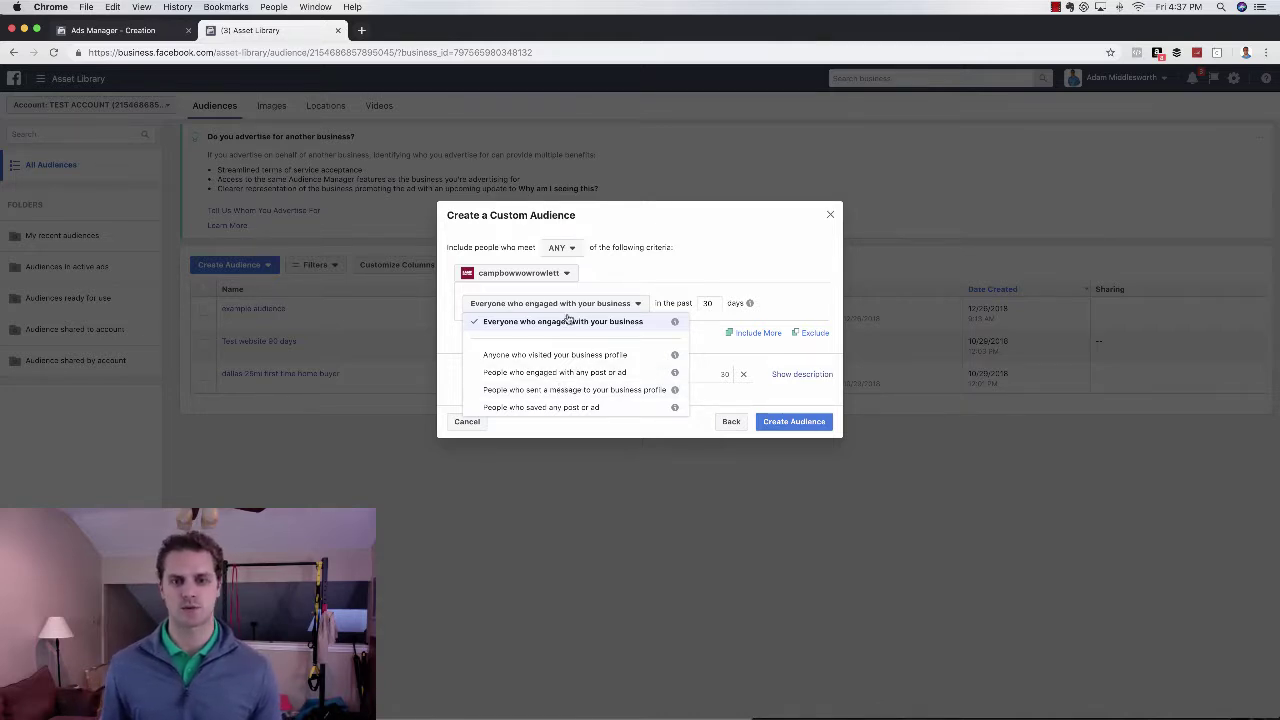
click(538, 325)
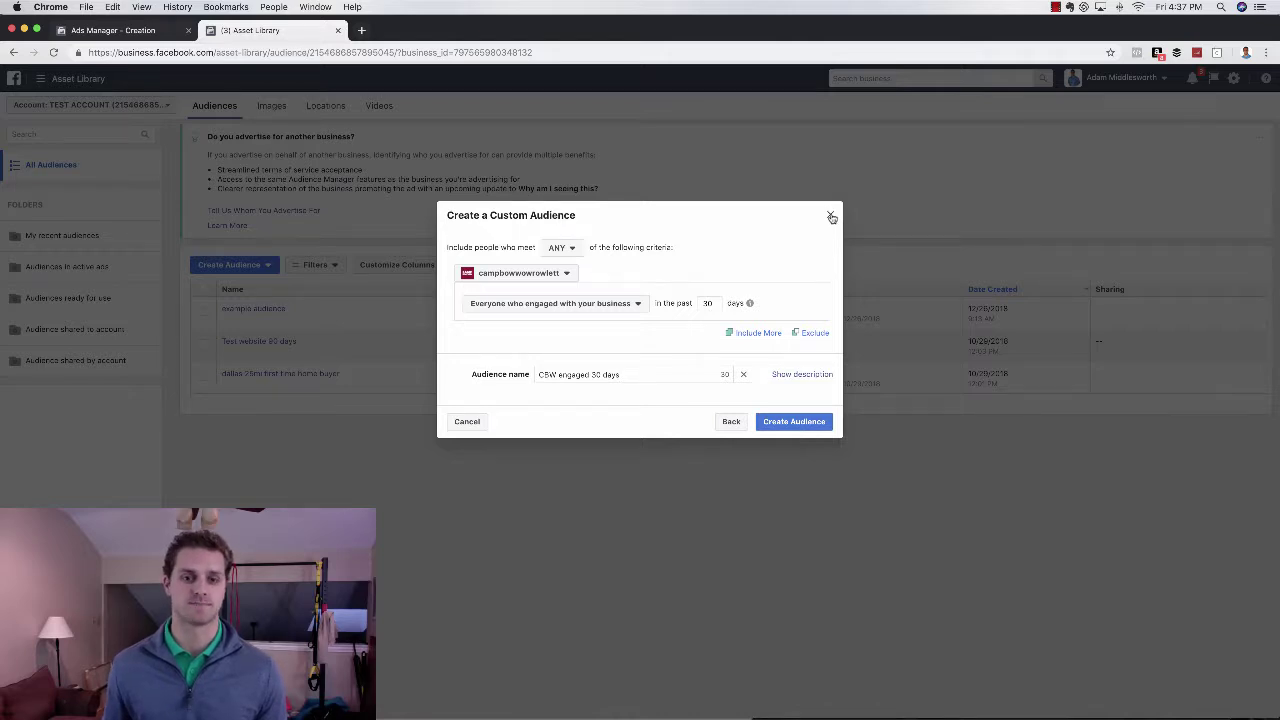
click(831, 217)
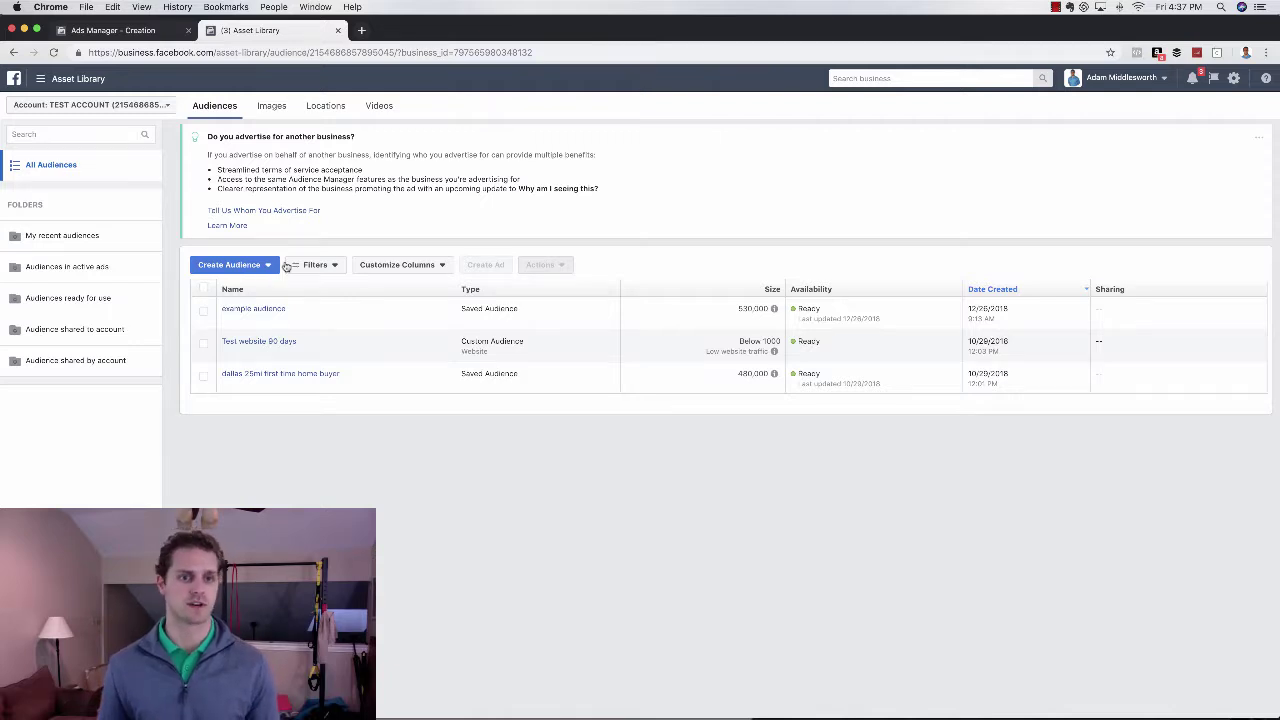
Step: Start a new Custom Audience based on Video engagement
click(253, 268)
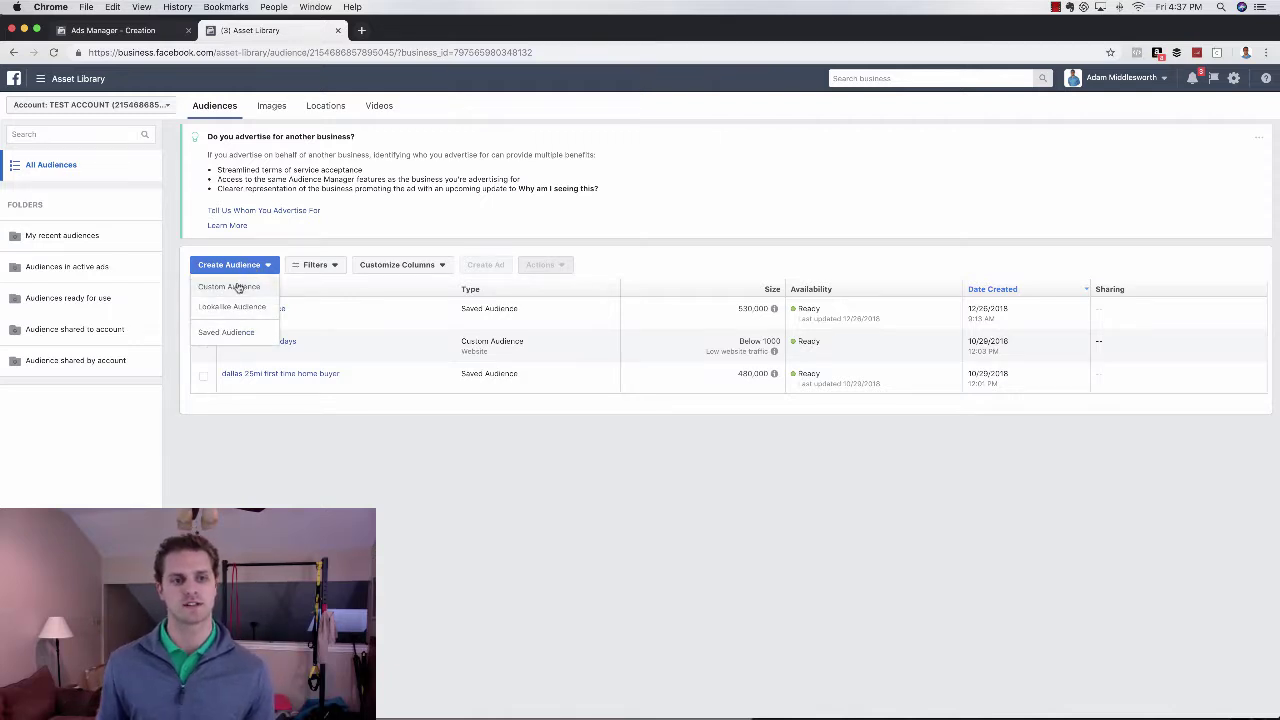
click(239, 288)
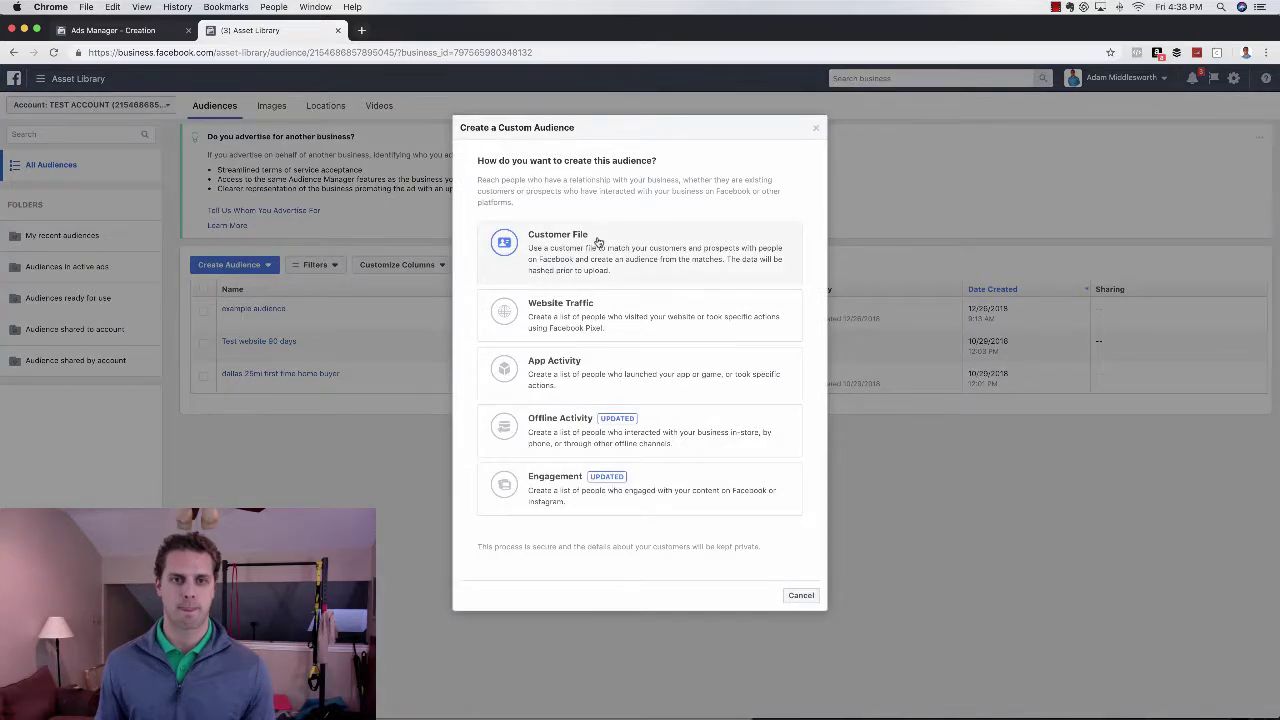
click(574, 482)
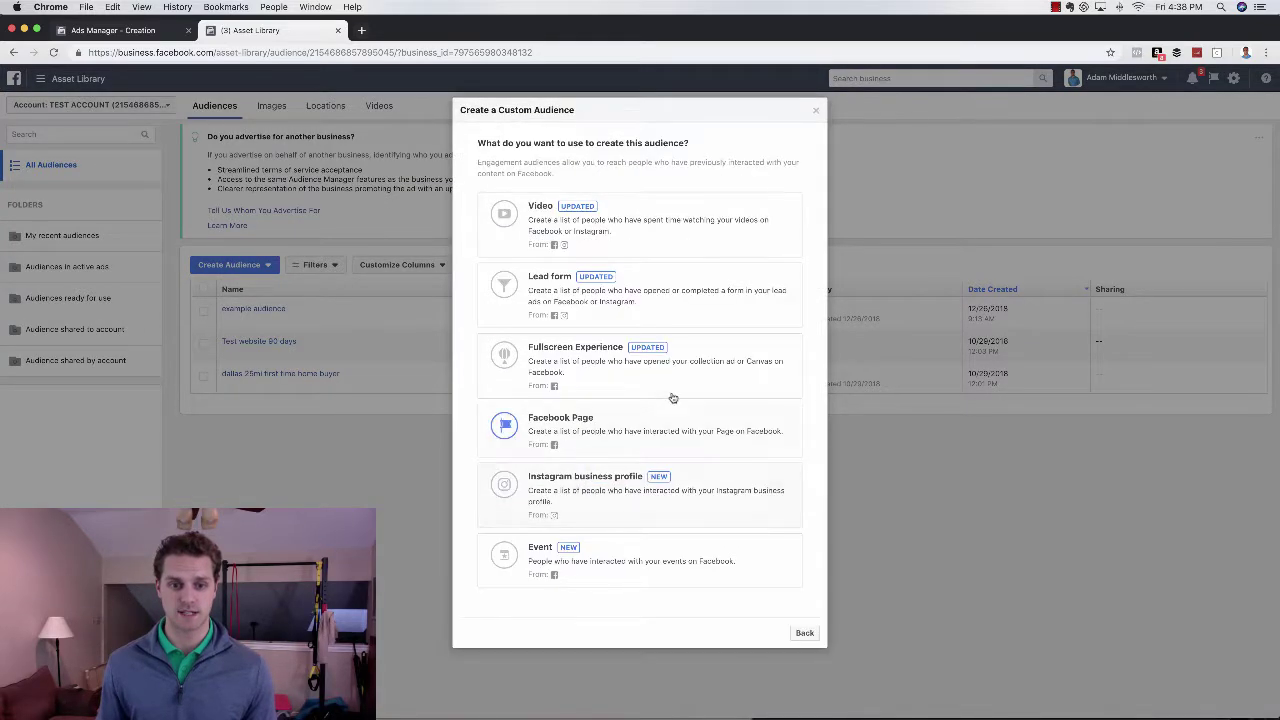
click(626, 224)
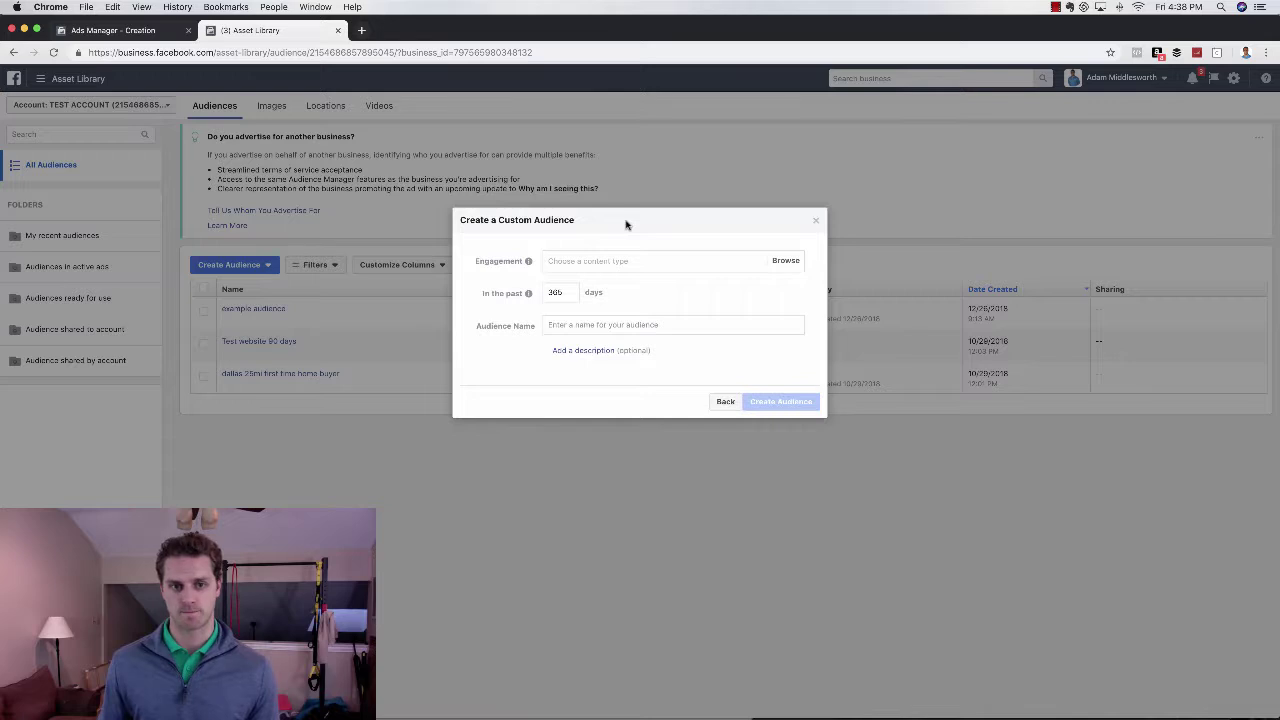
click(580, 261)
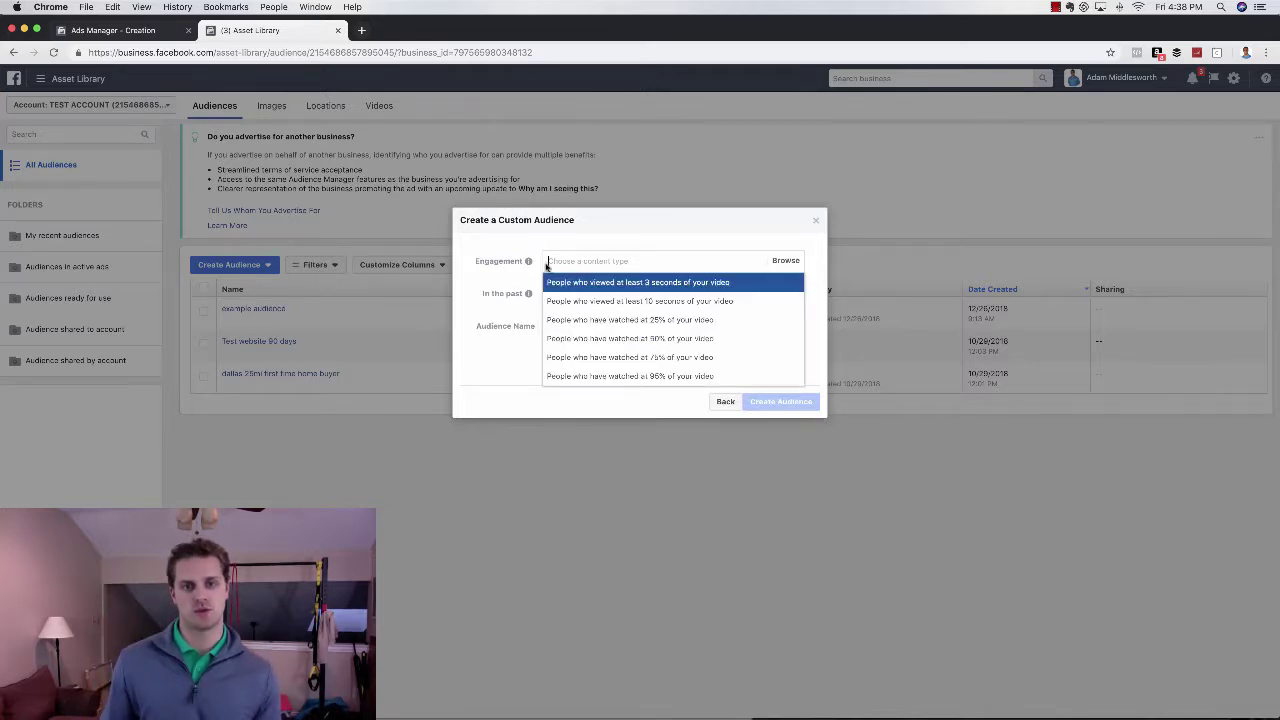
mouse_move(530, 262)
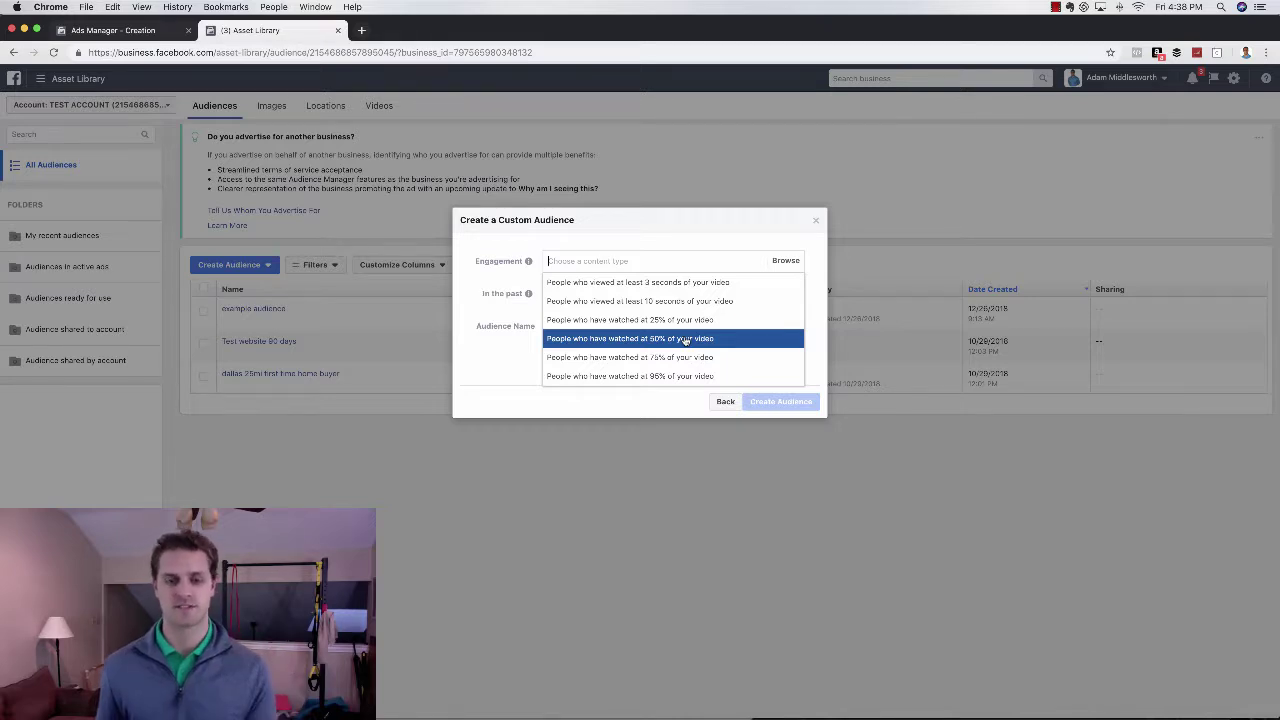
click(503, 359)
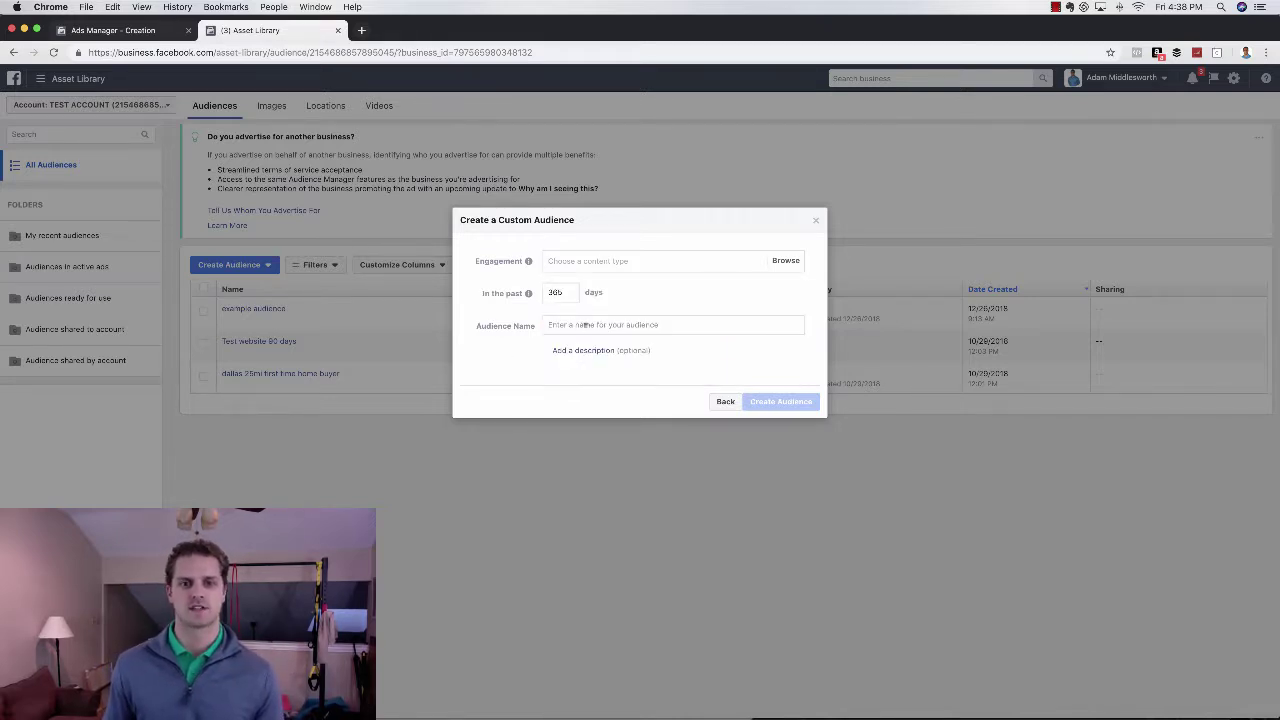
Step: Name the audience 'Video name 25% viewed' and target people who watched 25% of the video
click(585, 325)
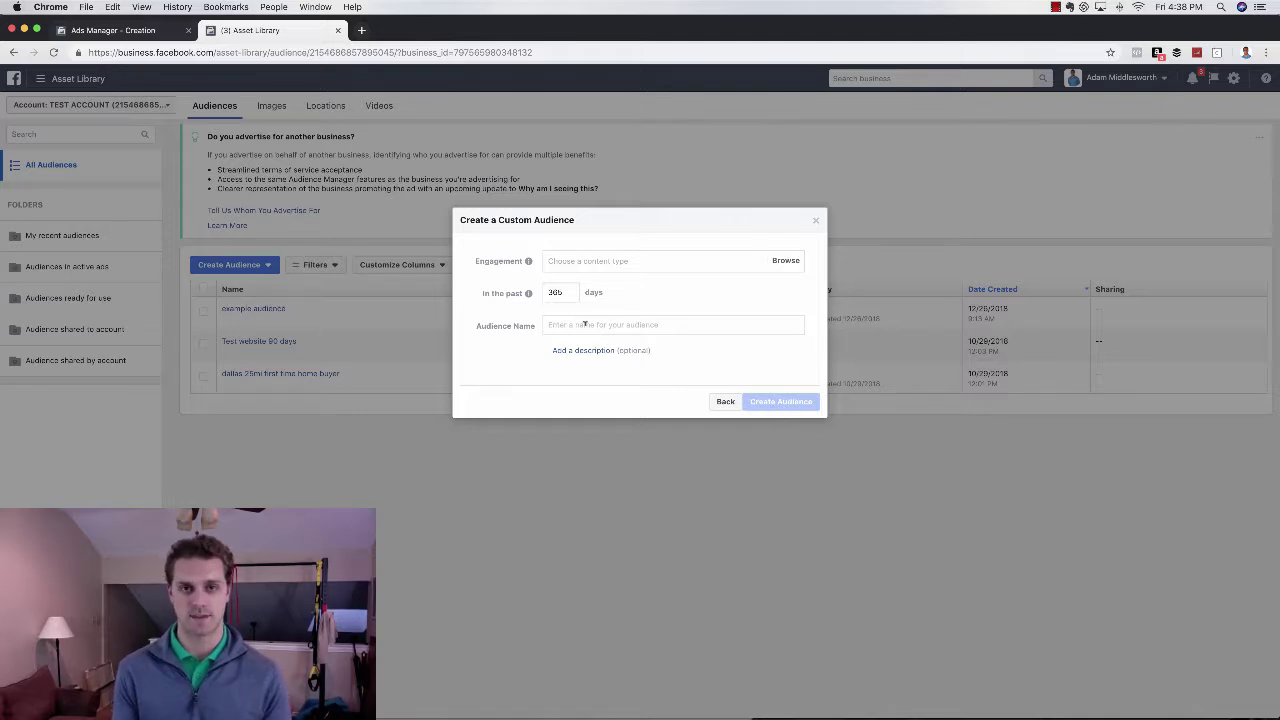
text(Vide)
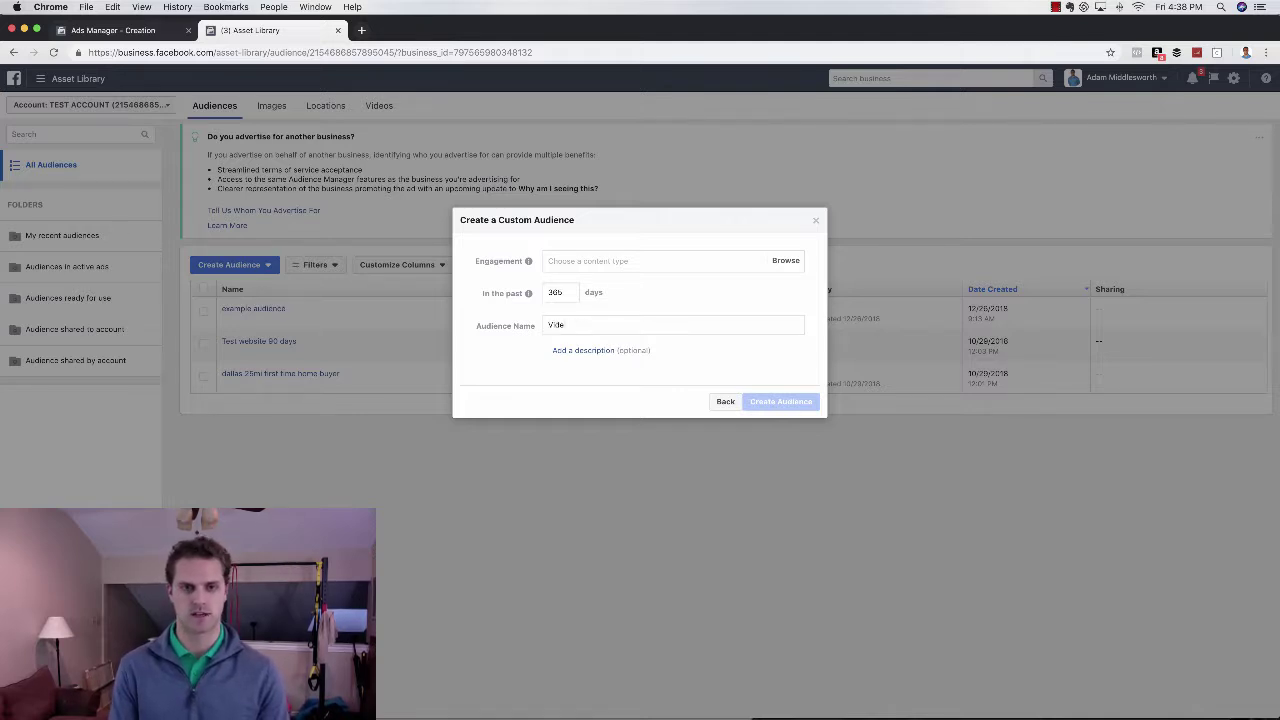
text(o name )
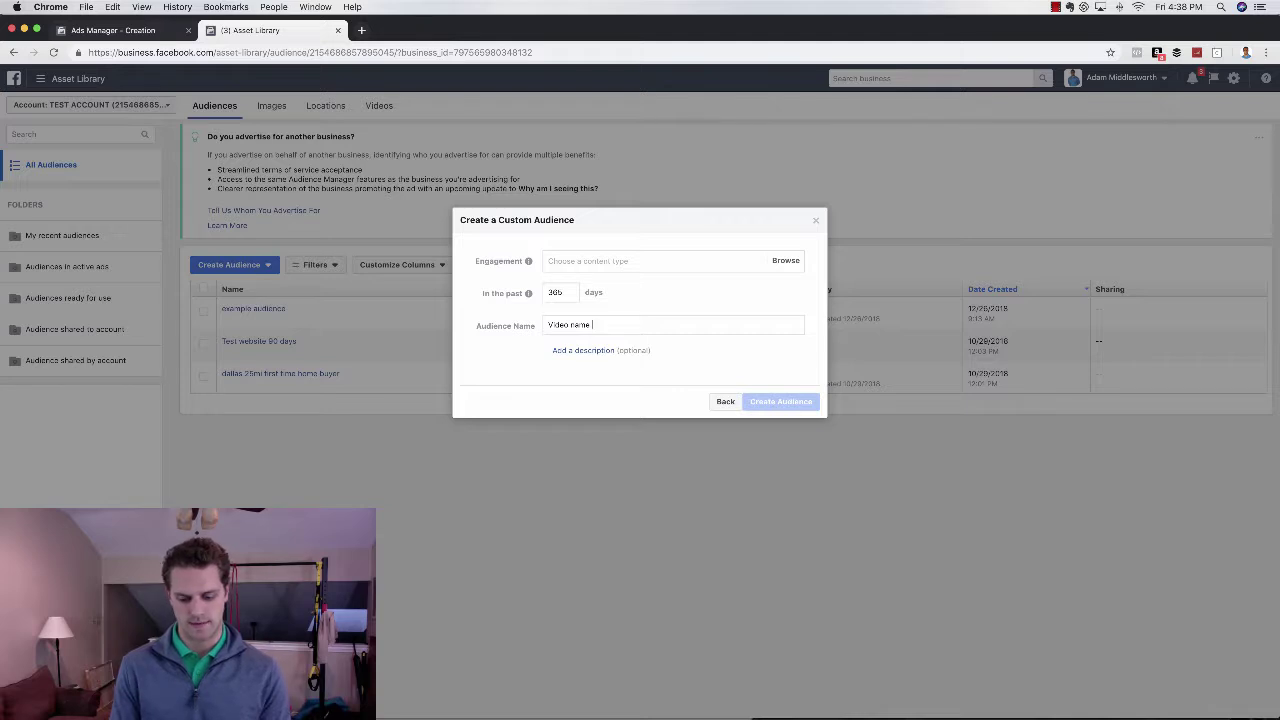
text(25% viewed)
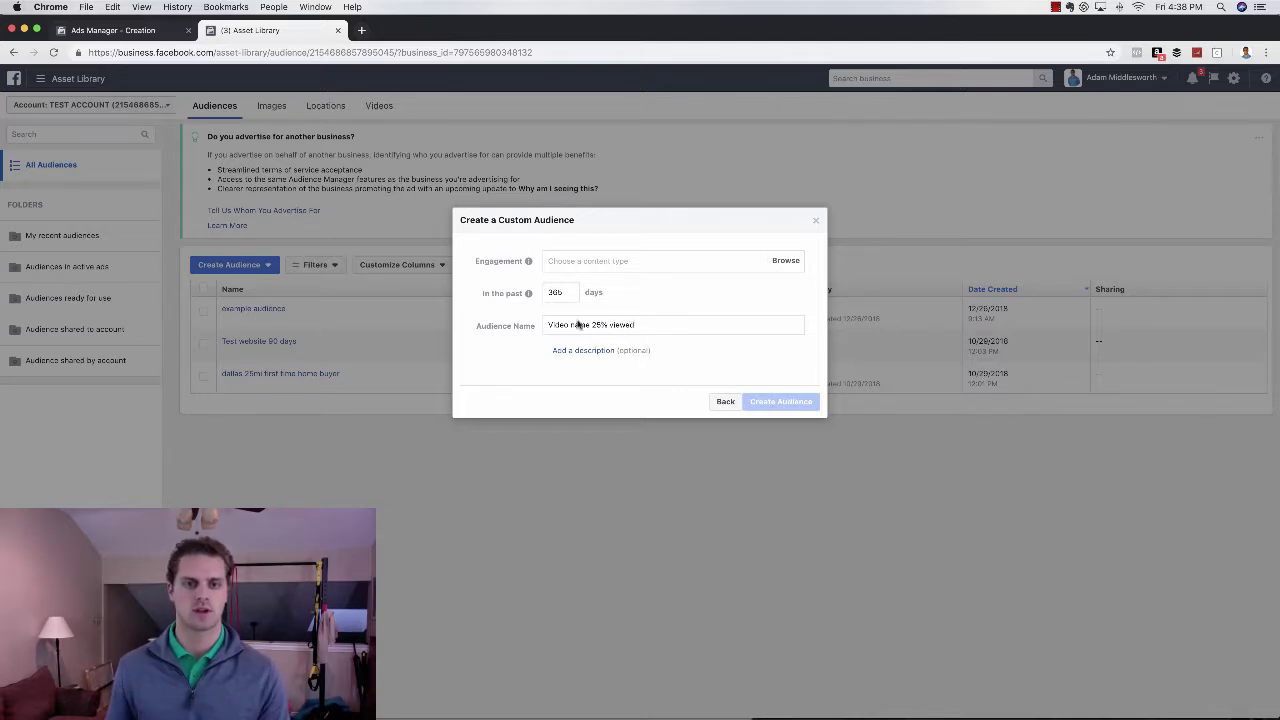
click(584, 258)
click(645, 320)
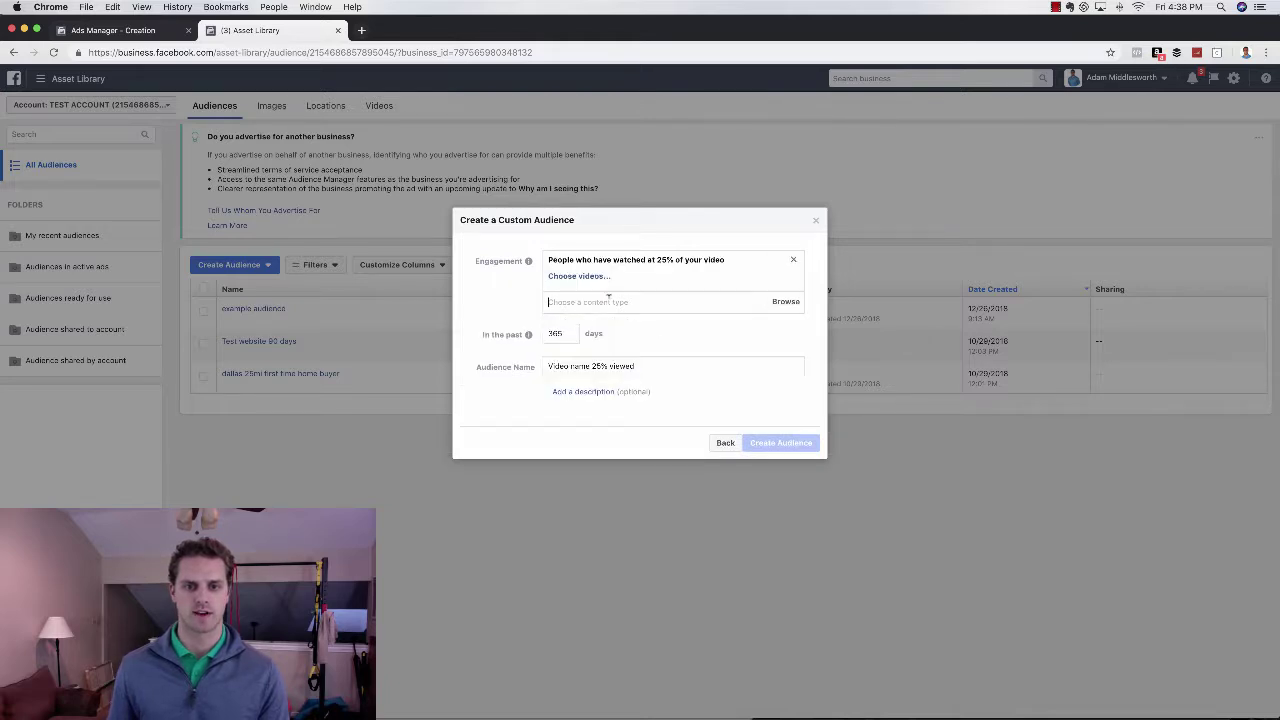
click(585, 277)
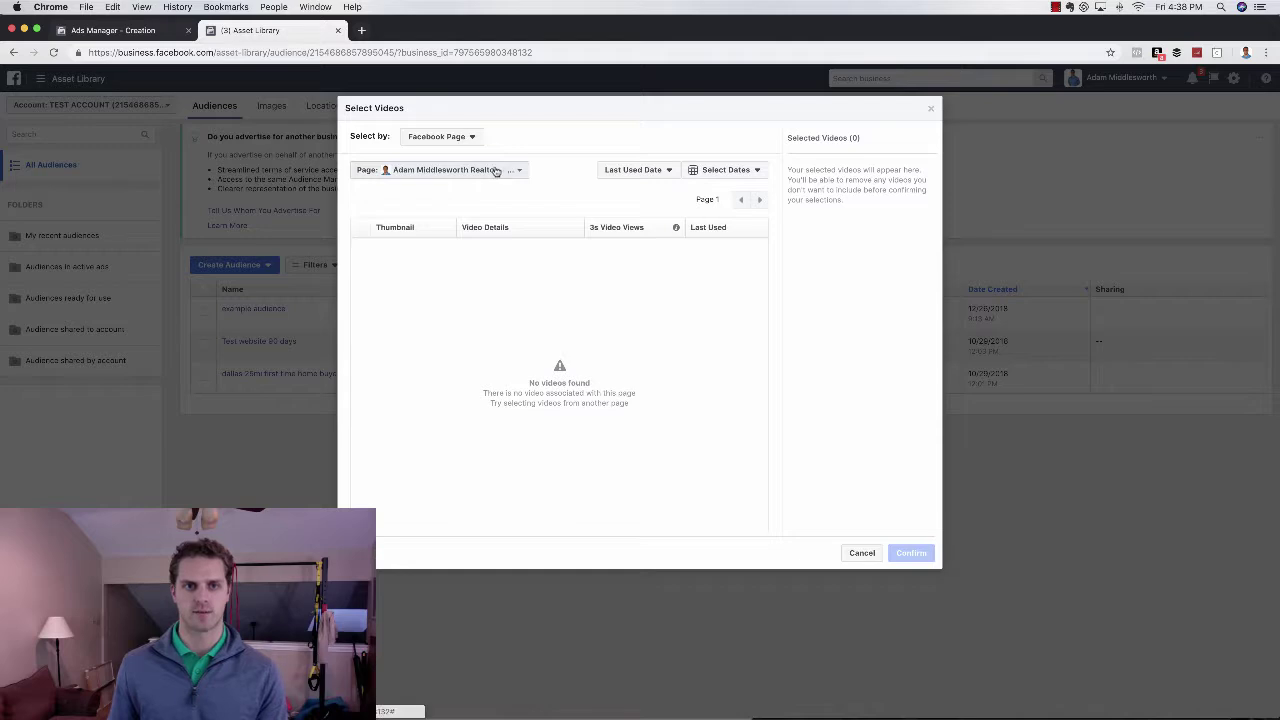
Step: Attach the Untitled Video from the Instagram business profile to the 25% rule
click(470, 137)
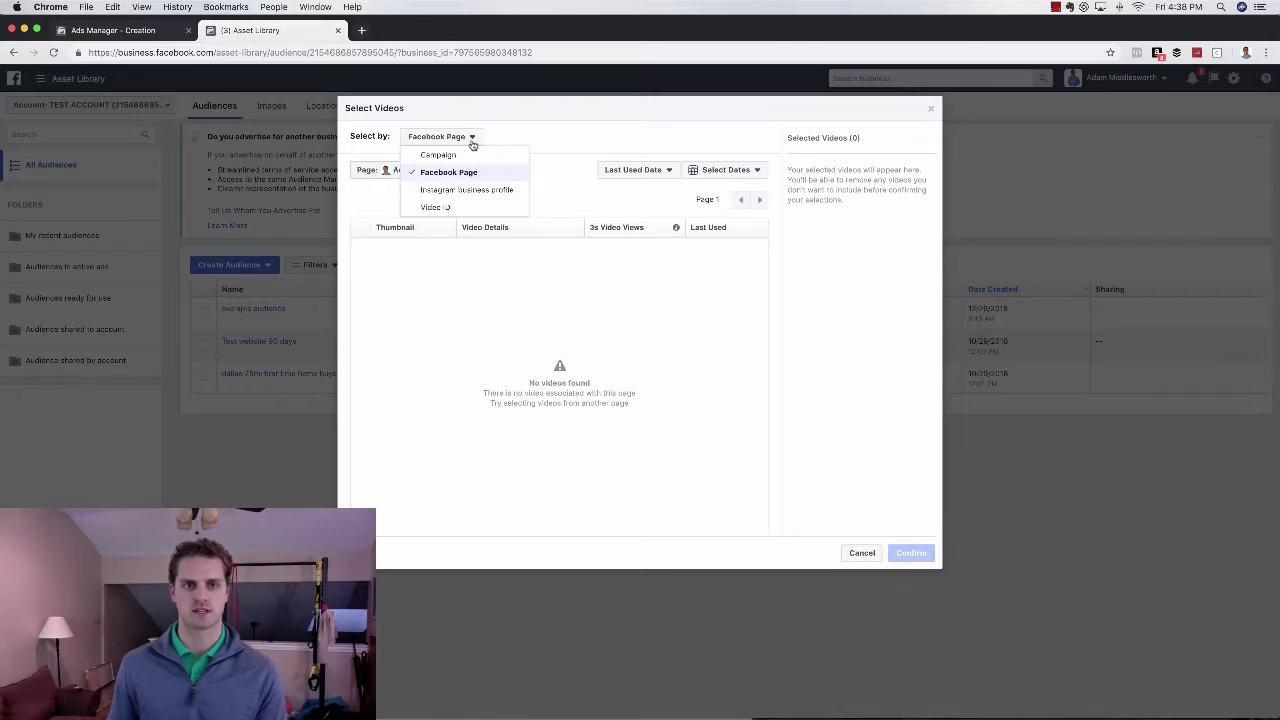
click(460, 190)
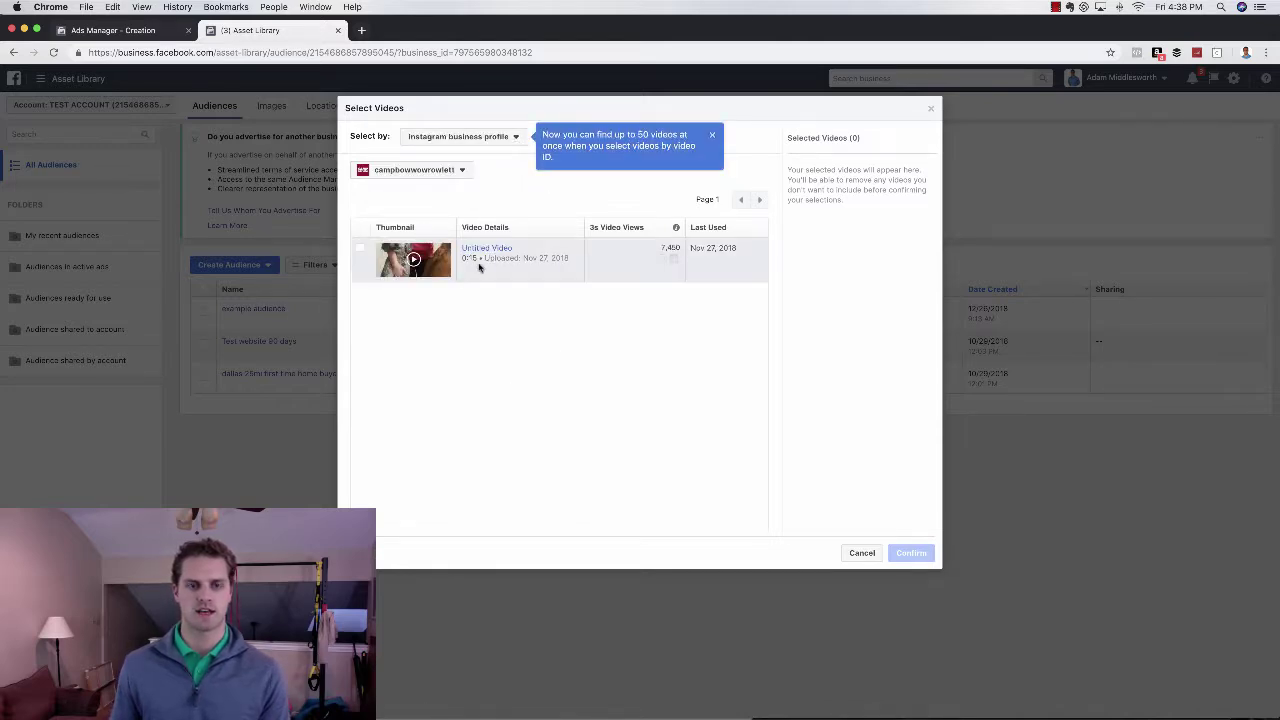
click(361, 251)
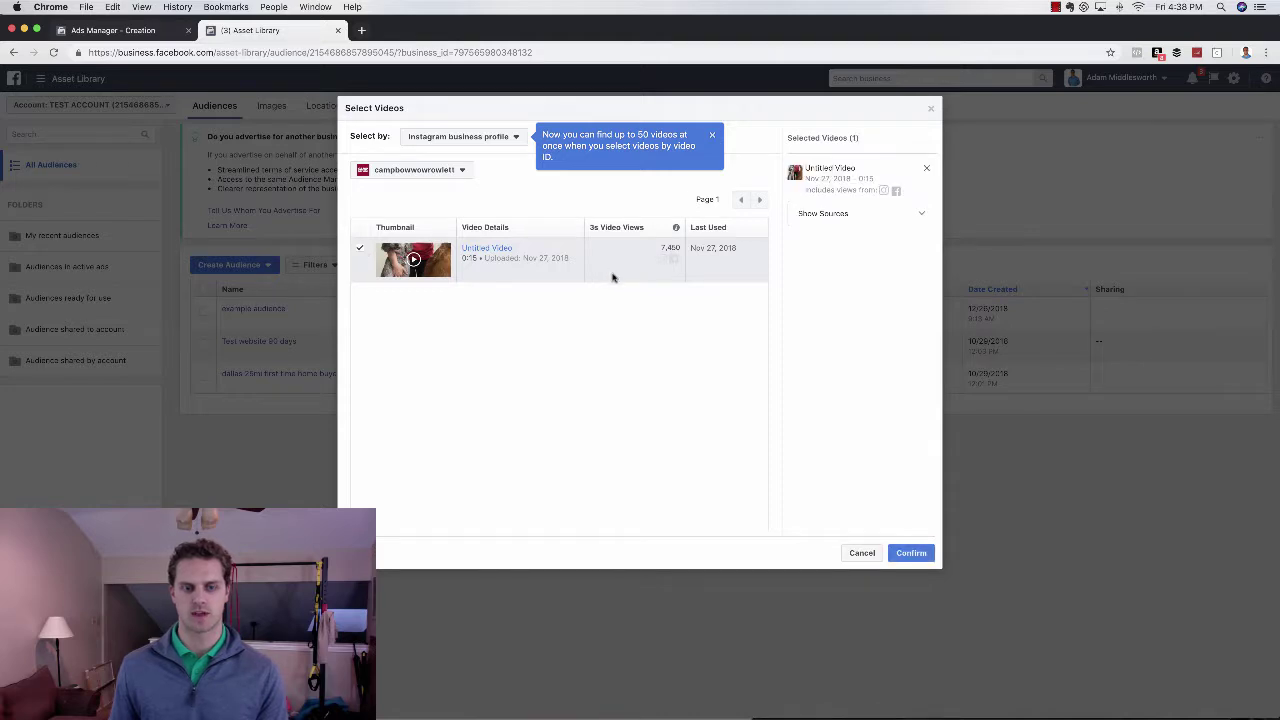
click(912, 553)
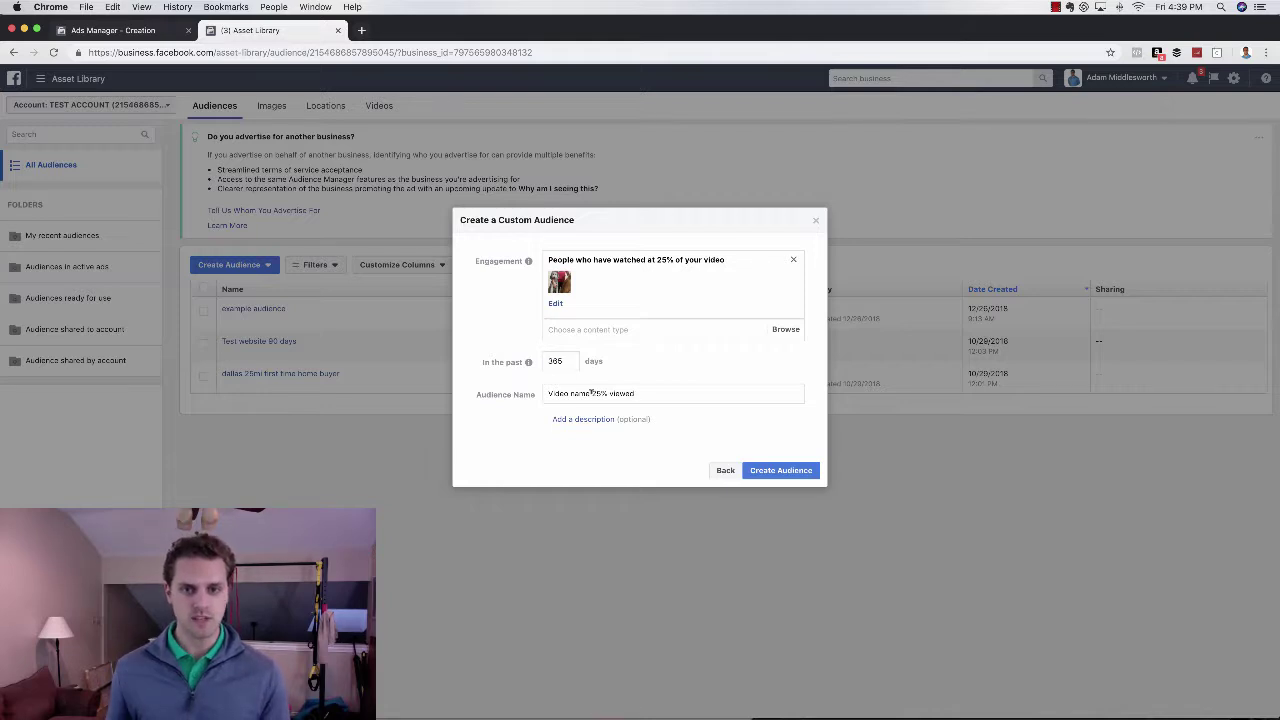
Step: Replace the 25% rule with a 50%-watched rule using Camp Bow Wow Rowlett's Untitled Video
click(625, 329)
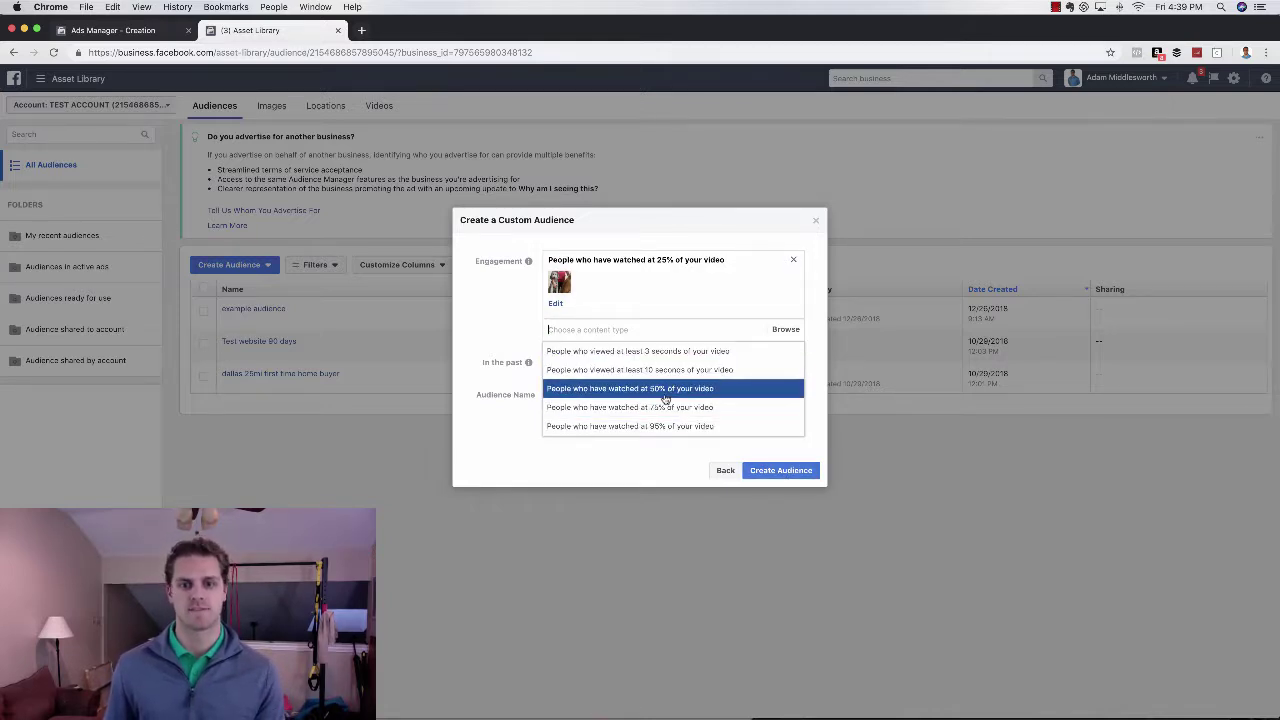
click(630, 388)
click(793, 263)
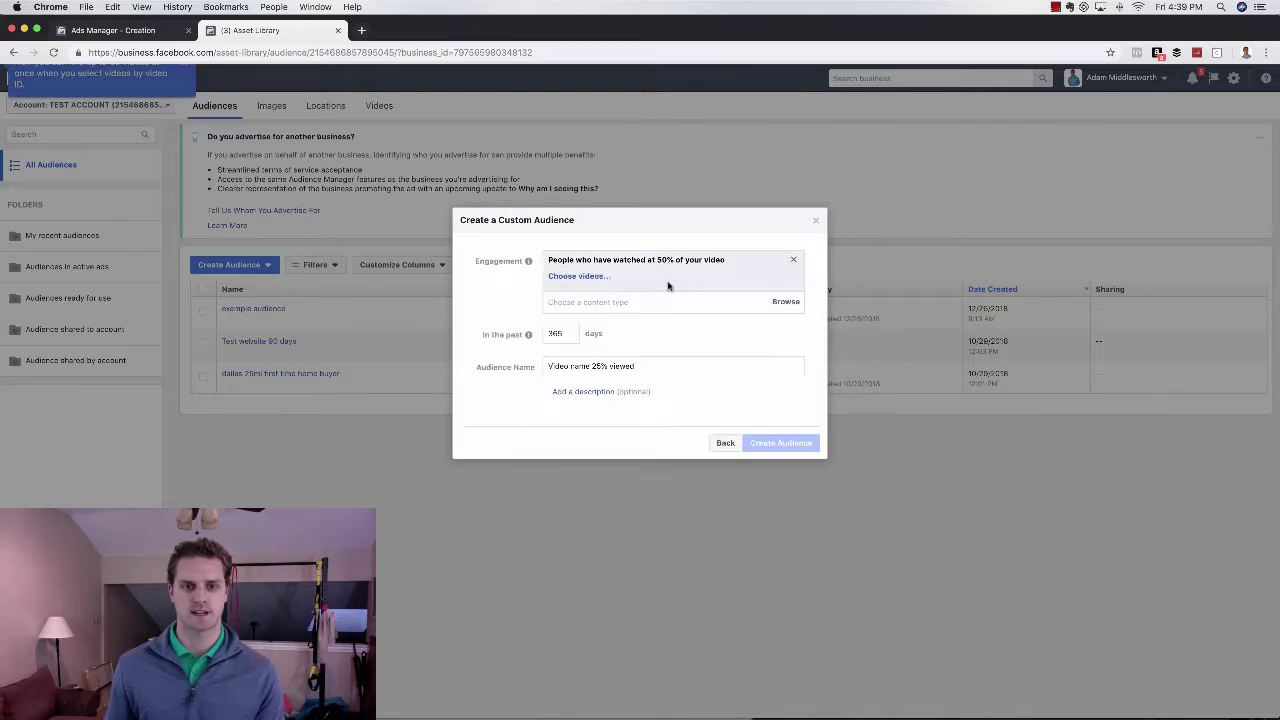
click(598, 284)
click(448, 176)
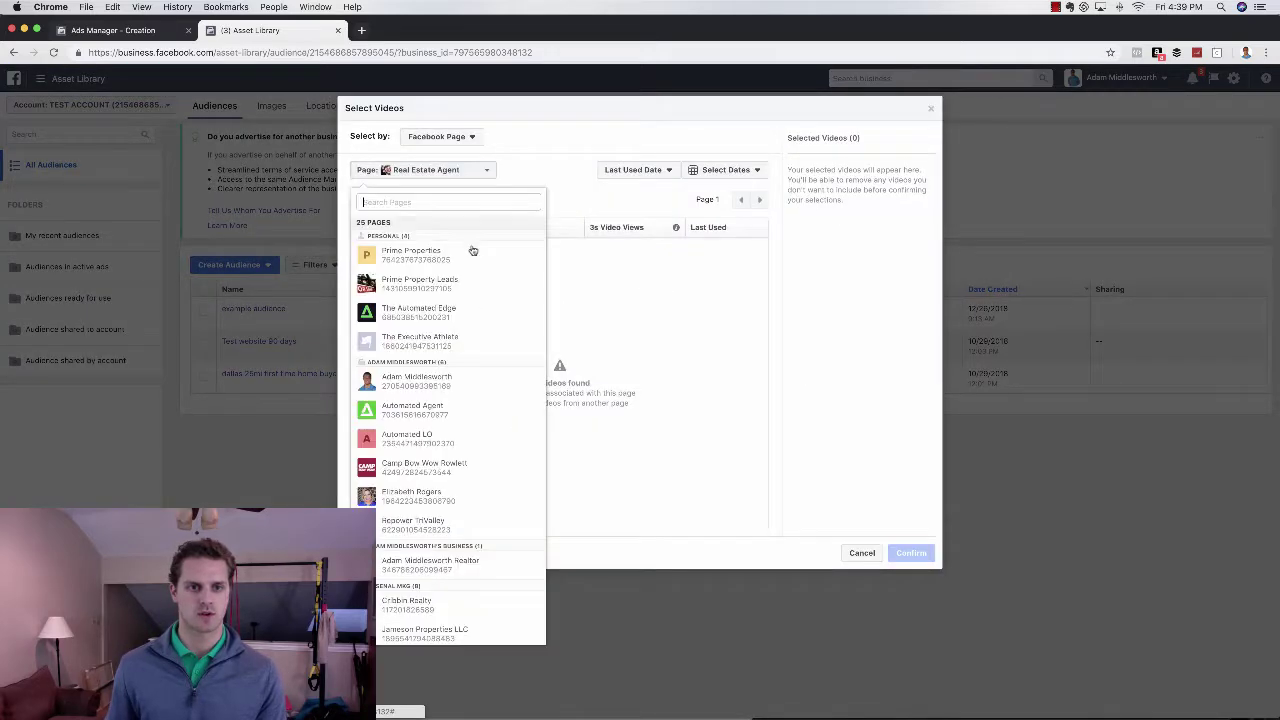
click(453, 467)
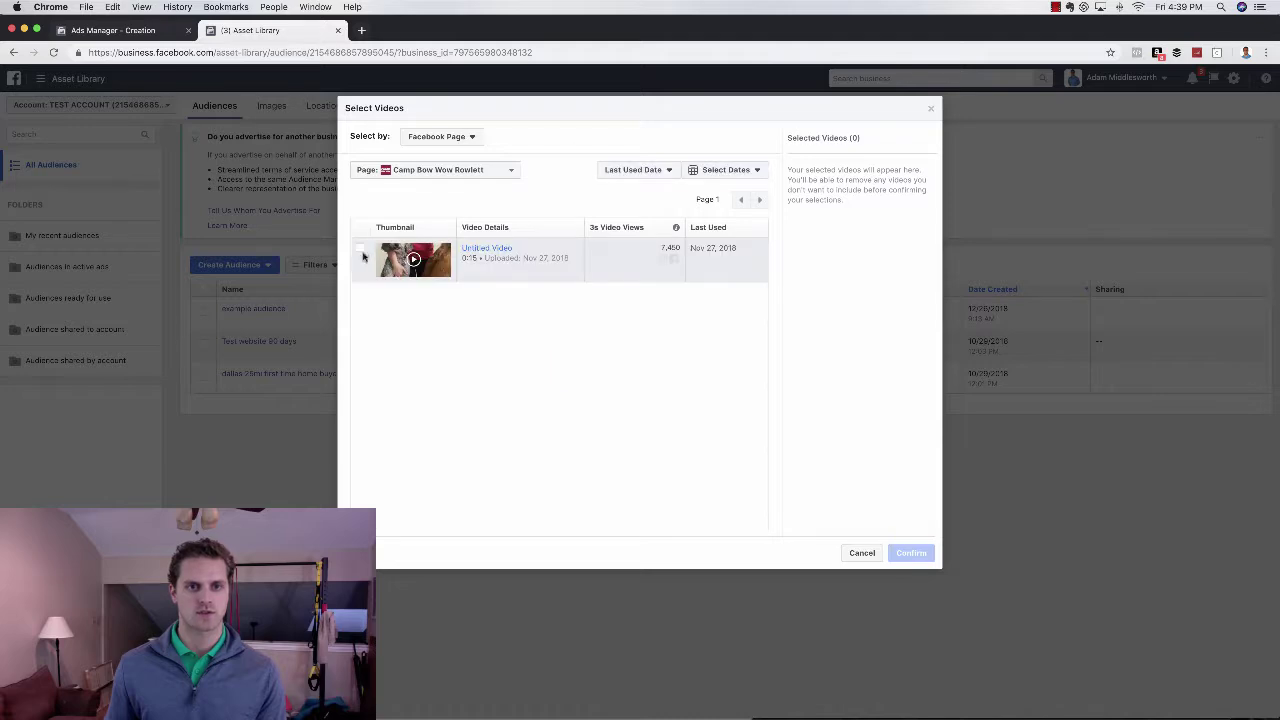
click(510, 260)
click(910, 555)
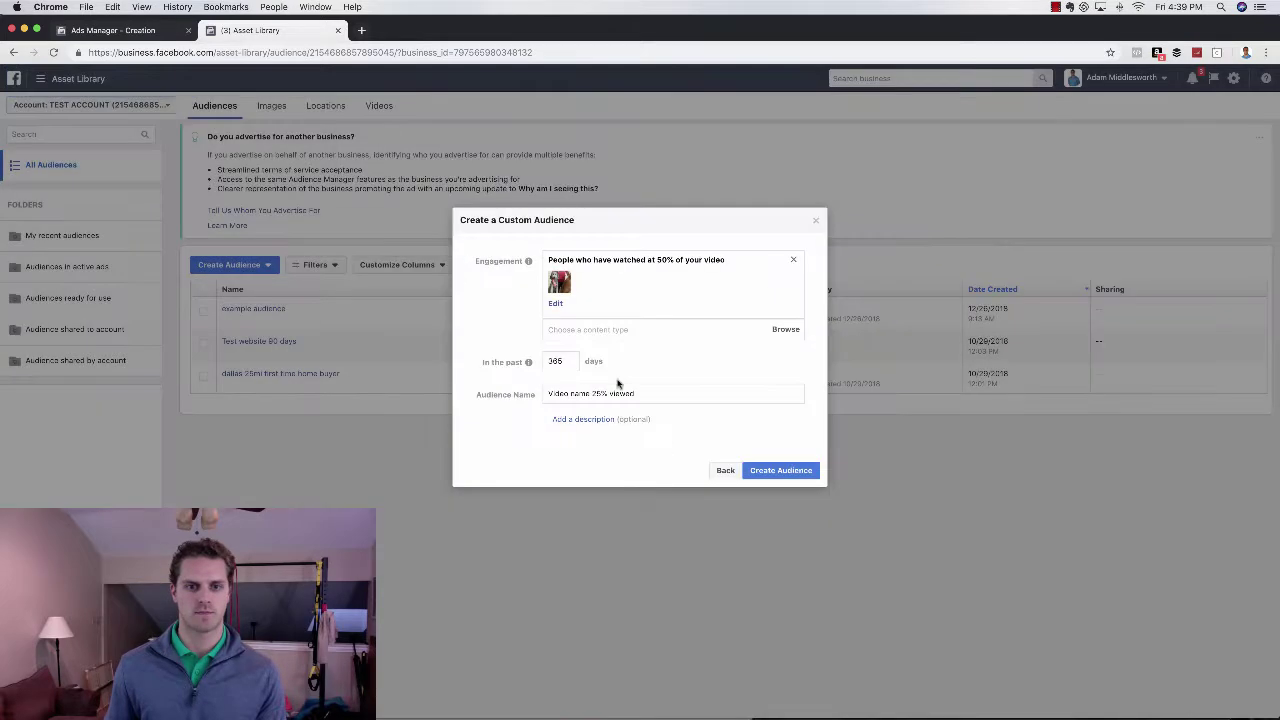
Step: Rename the audience to 'Video name 50% viewed'
click(600, 393)
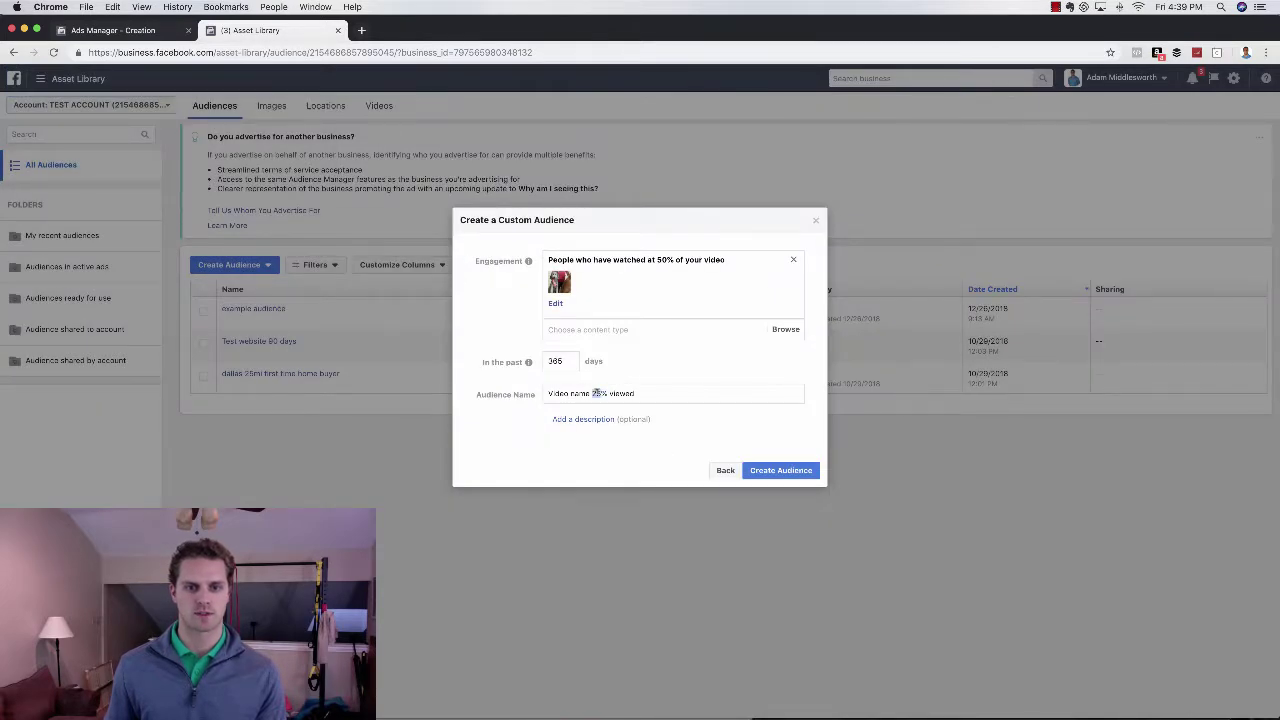
key(BackSpace)
text(0)
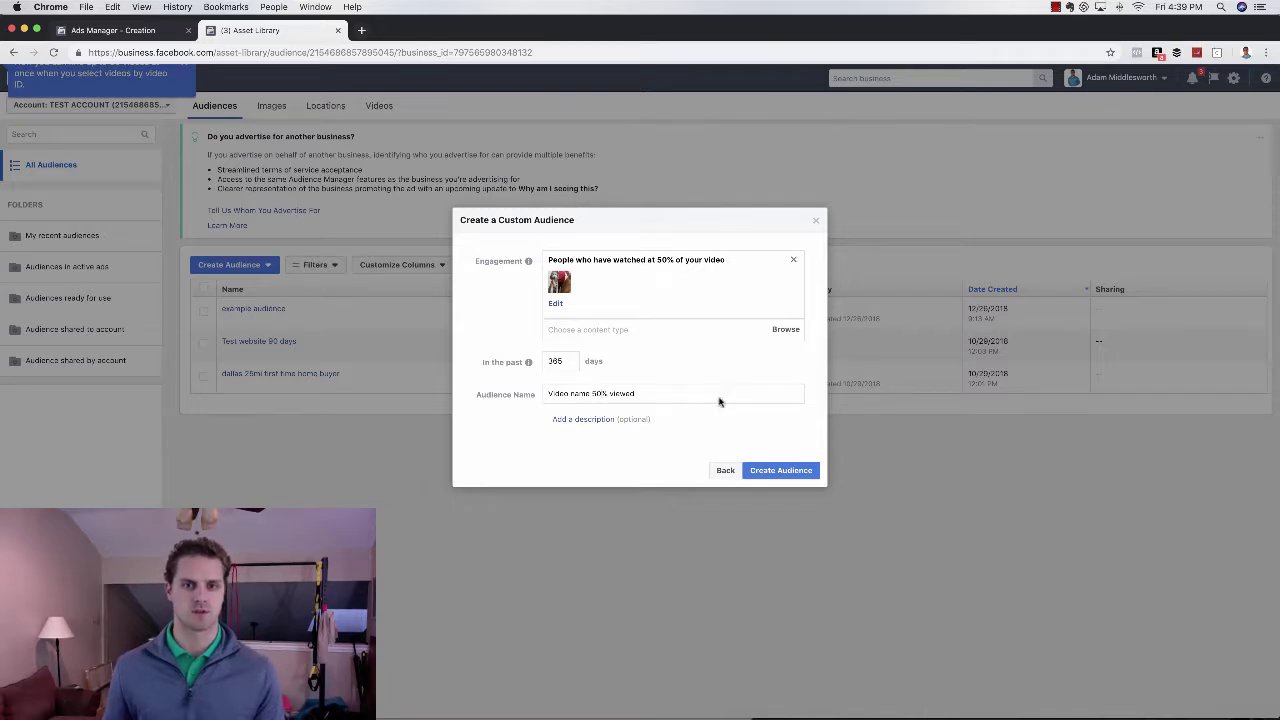